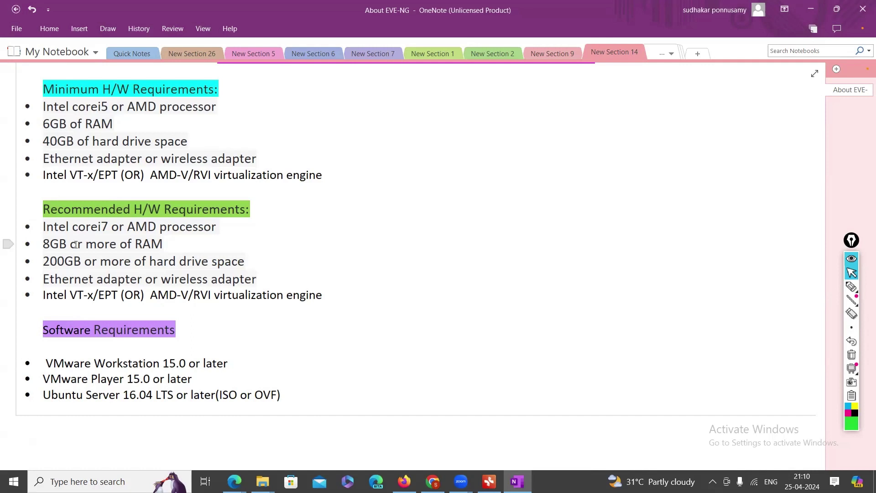
# Point out the 200GB hard drive, 8GB RAM and Intel VT-x/AMD-V requirements
pyautogui.scroll(-2, 101, 237)
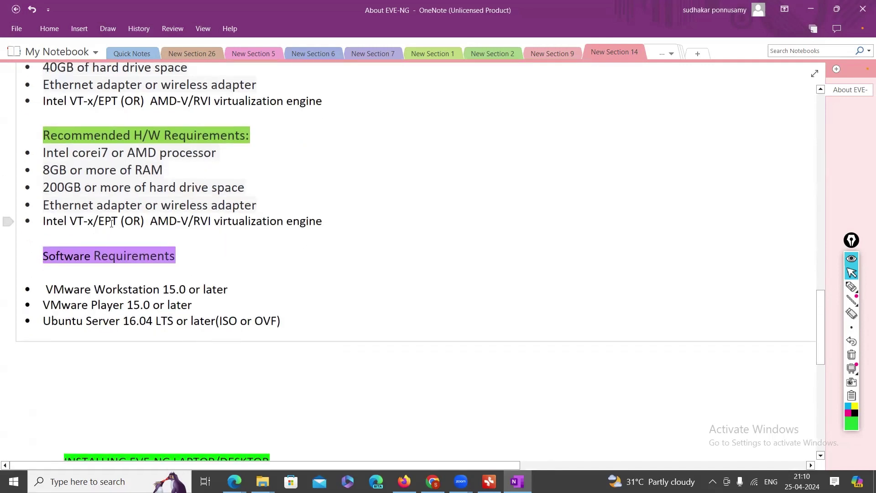
pyautogui.click(50, 188)
pyautogui.click(57, 170)
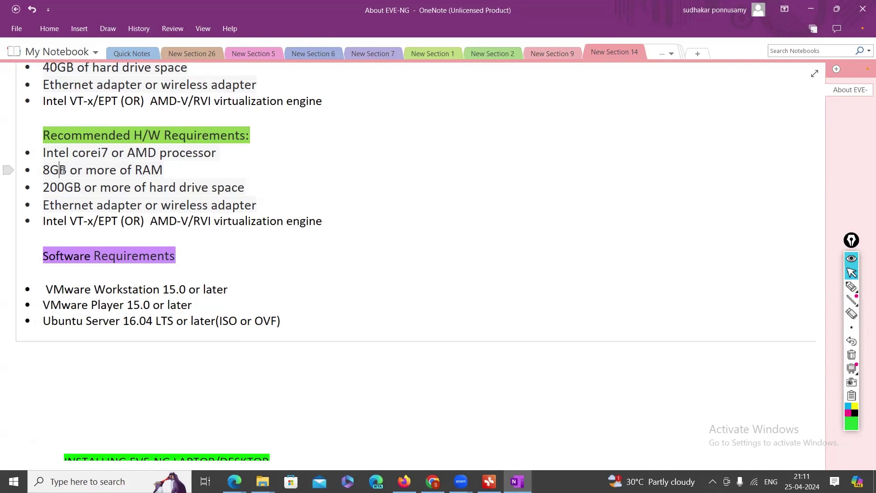
pyautogui.click(53, 223)
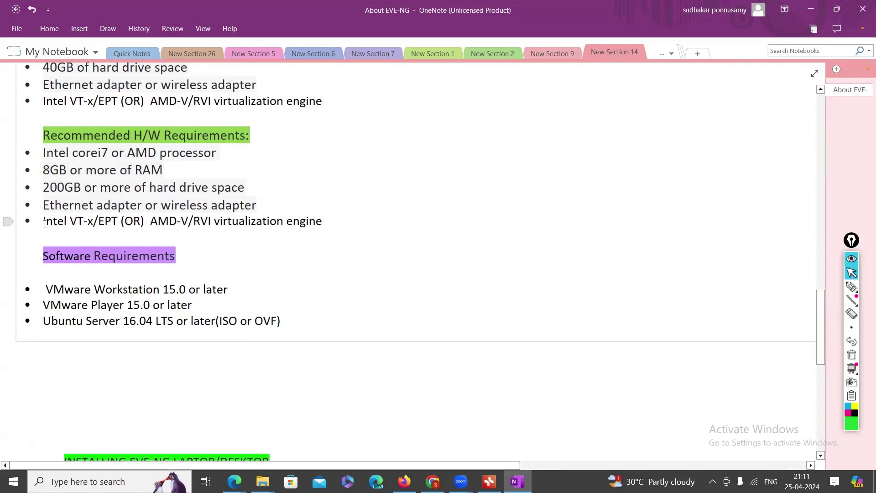
pyautogui.moveTo(43, 222); pyautogui.dragTo(115, 223)
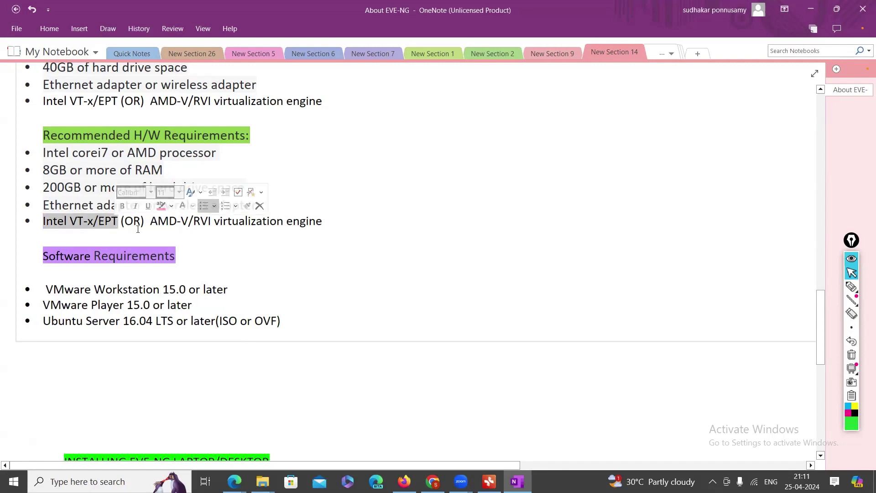
pyautogui.click(157, 222)
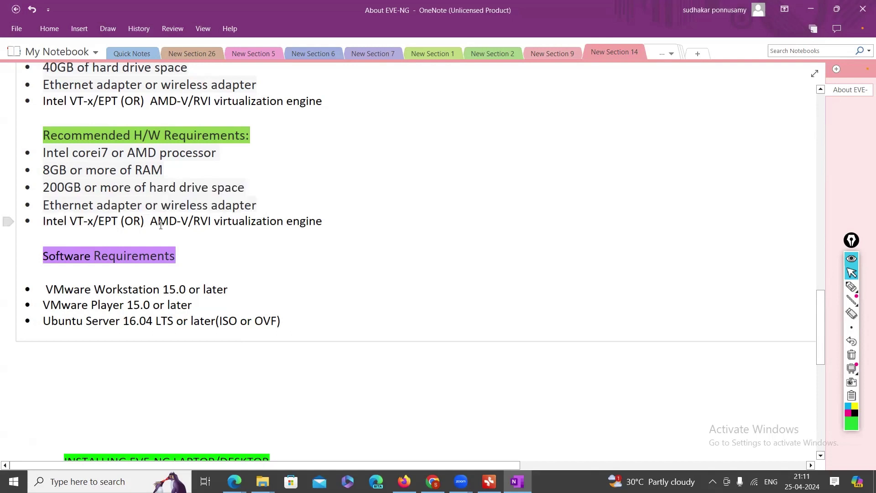
pyautogui.hotkey('shift', 'Right')
pyautogui.hotkey('shift', 'Right')
pyautogui.hotkey('shift', 'Right')
pyautogui.hotkey('shift', 'Right')
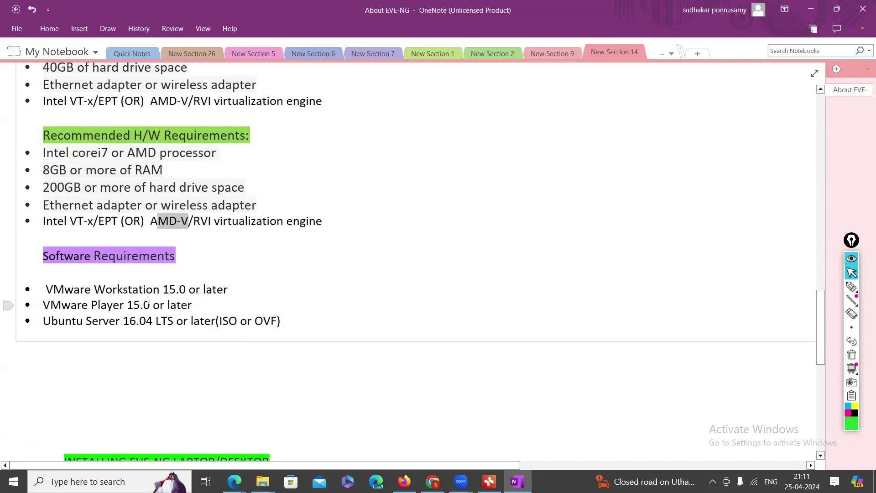
# Mark the VMware Workstation 15.0 or later and Ubuntu Server 16.04 requirement lines
pyautogui.moveTo(42, 323); pyautogui.dragTo(286, 325)
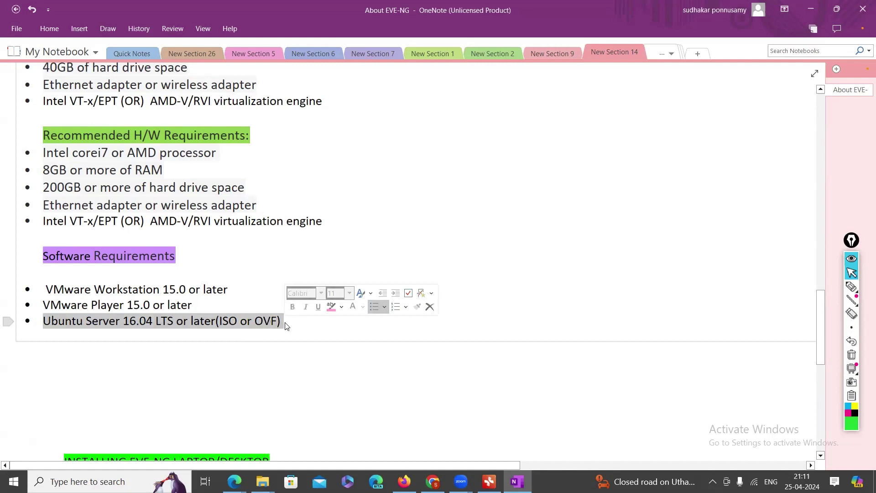
pyautogui.click(75, 327)
pyautogui.moveTo(43, 321); pyautogui.dragTo(294, 328)
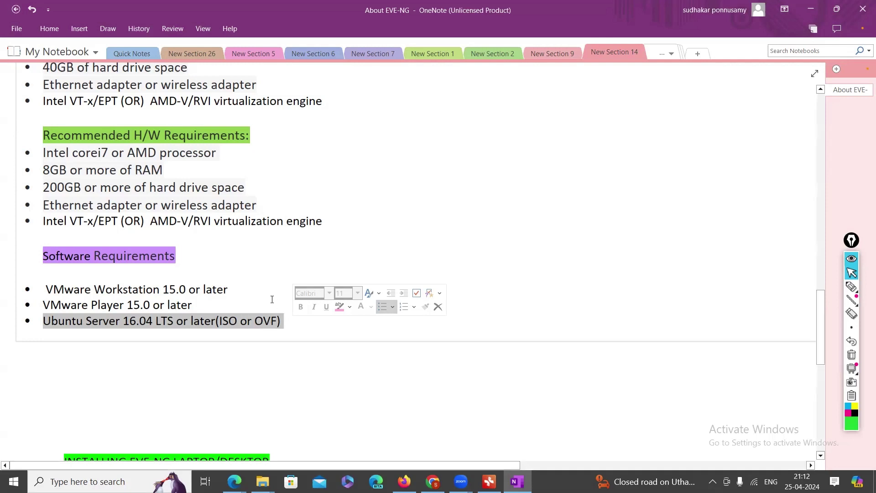
pyautogui.moveTo(232, 289); pyautogui.dragTo(54, 286)
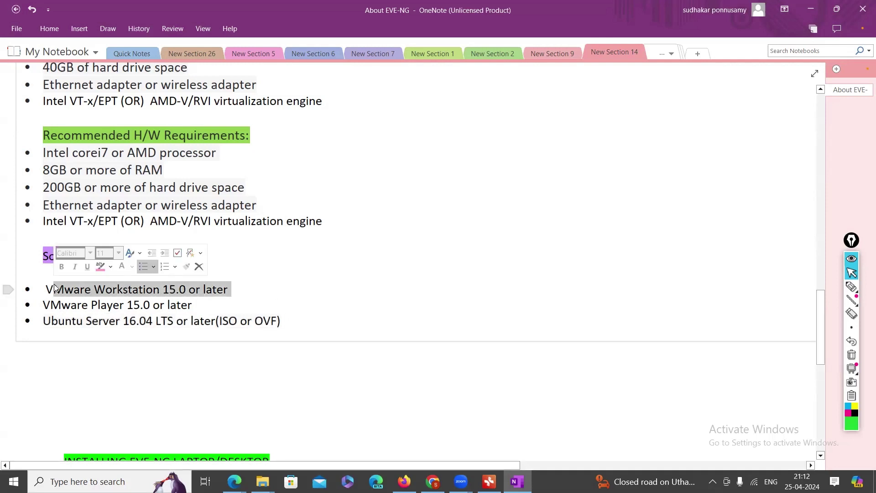
pyautogui.click(260, 286)
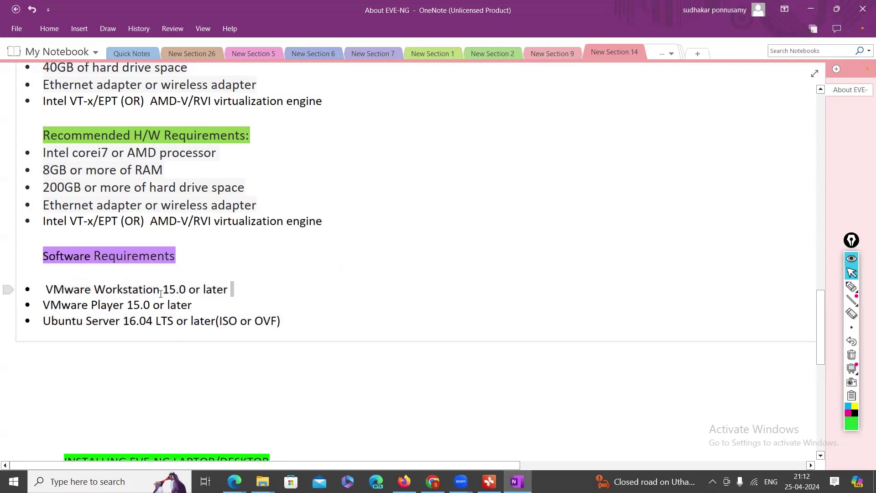
pyautogui.moveTo(163, 291); pyautogui.dragTo(180, 293)
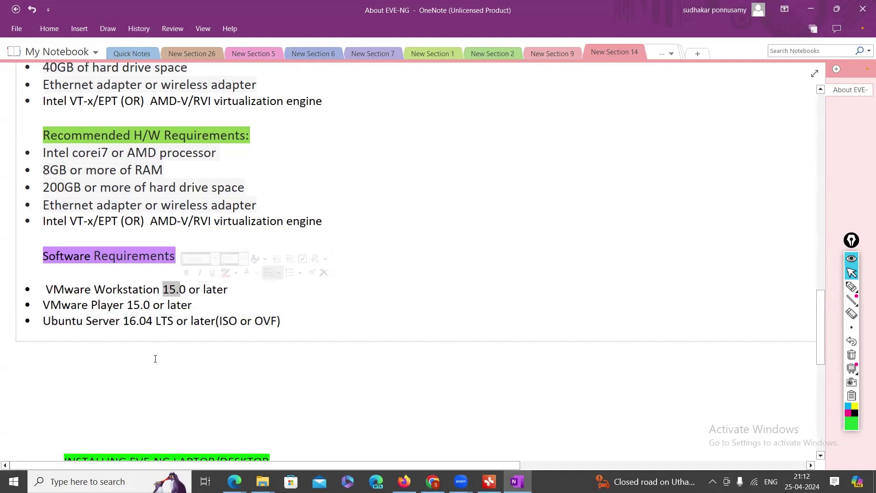
pyautogui.tripleClick(136, 323)
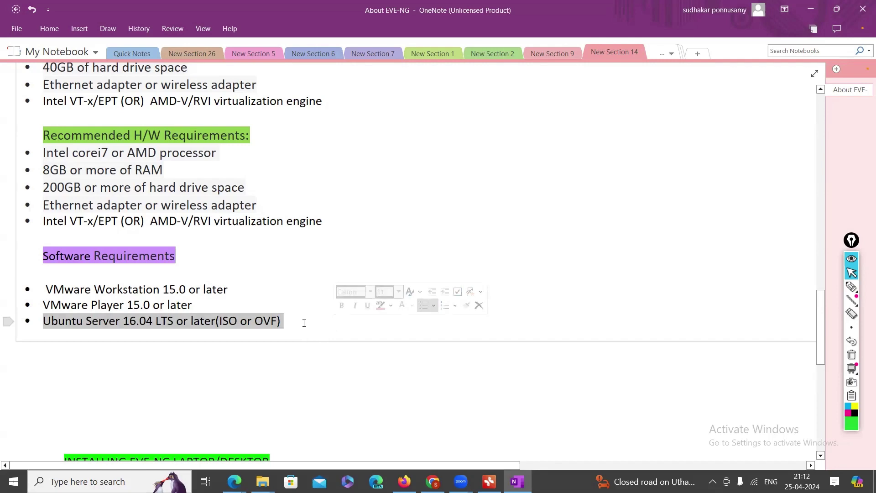
# Scroll down to the INSTALLING EVE-NG LAPTOP/DESKTOP diagram and switch to the green ink pen
pyautogui.scroll(-2, 288, 363)
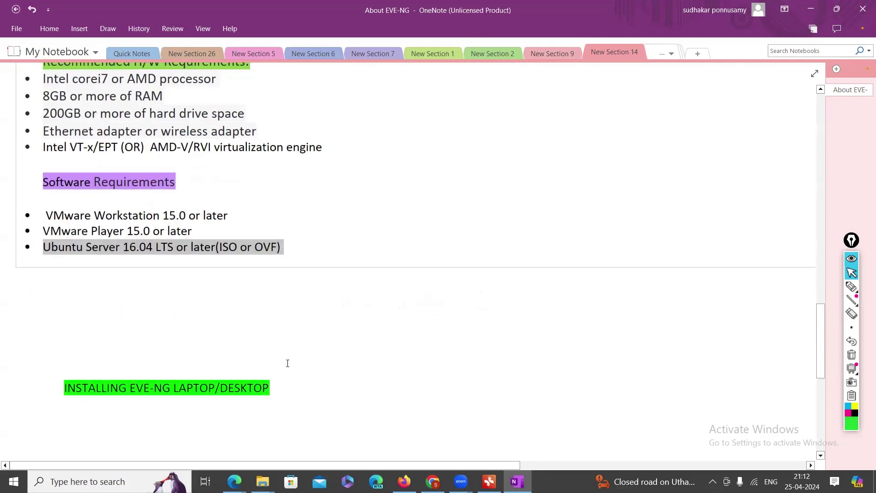
pyautogui.scroll(-2, 288, 361)
pyautogui.scroll(4, 307, 347)
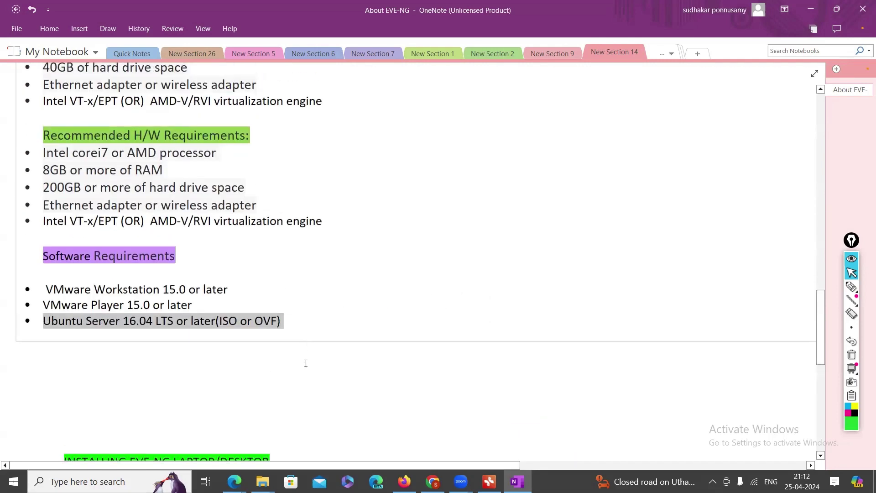
pyautogui.click(851, 287)
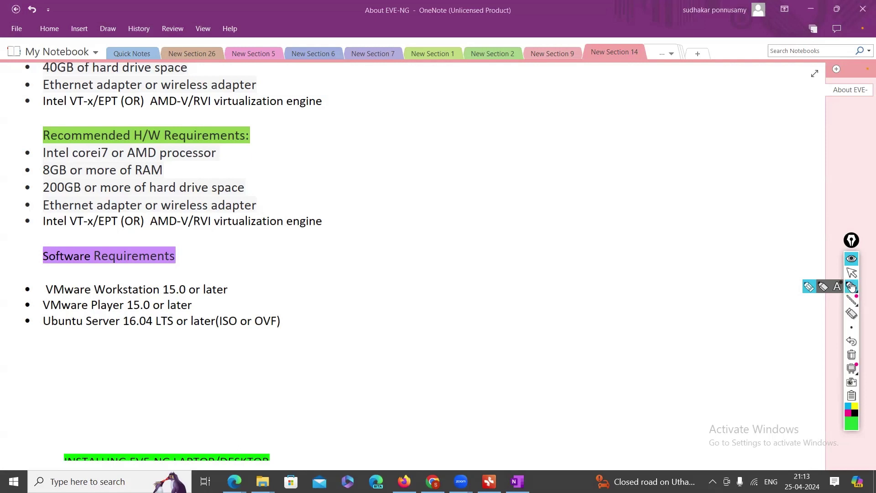
pyautogui.click(852, 273)
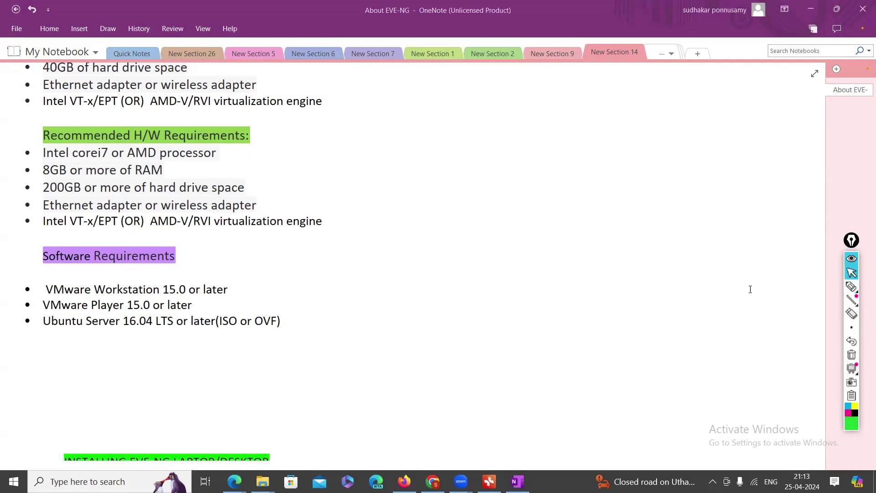
pyautogui.scroll(-3, 414, 361)
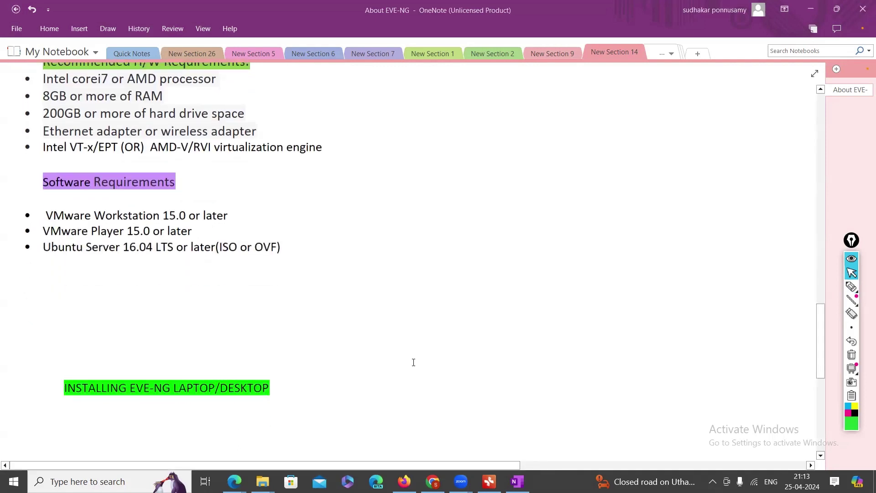
pyautogui.scroll(-3, 413, 362)
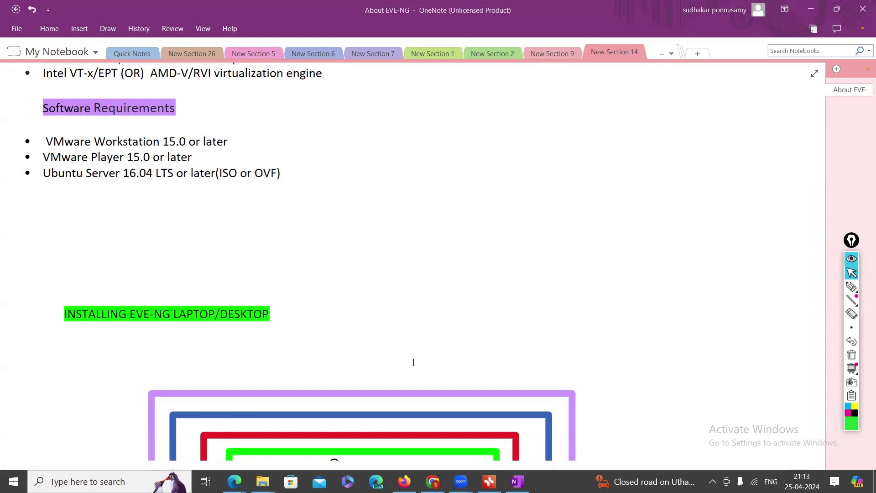
pyautogui.scroll(-3, 276, 331)
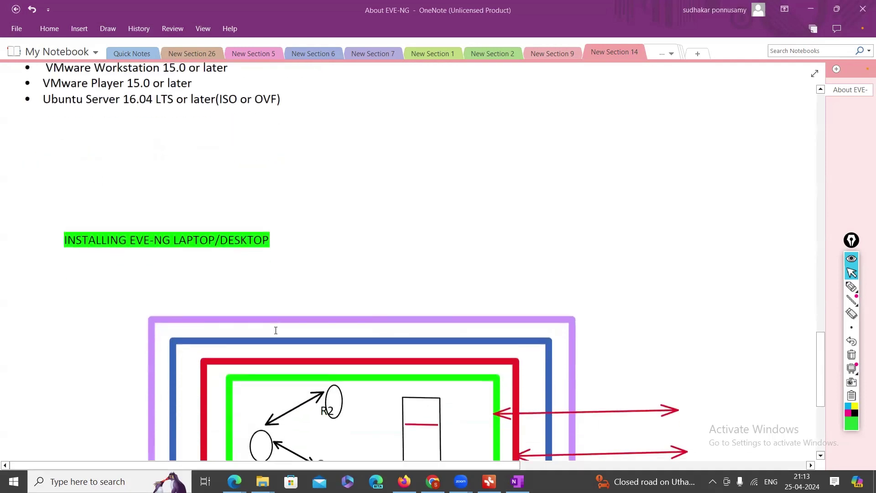
pyautogui.scroll(-9, 275, 330)
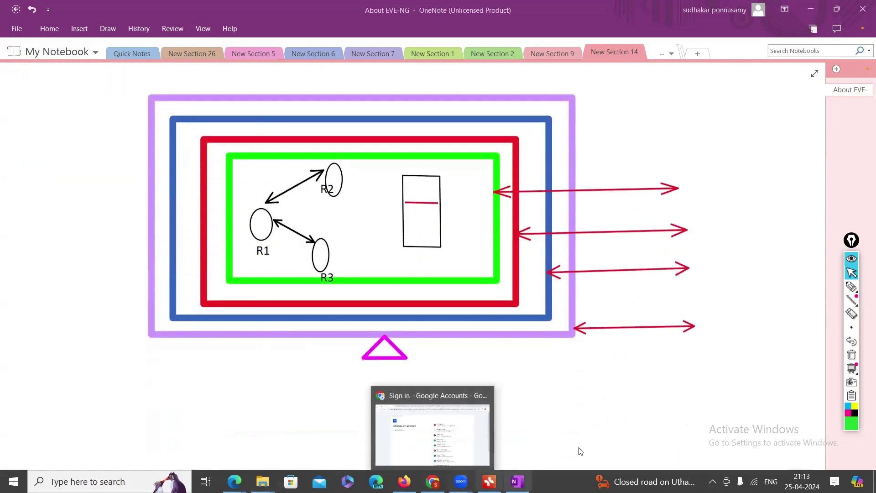
pyautogui.scroll(3, 593, 427)
pyautogui.click(594, 427)
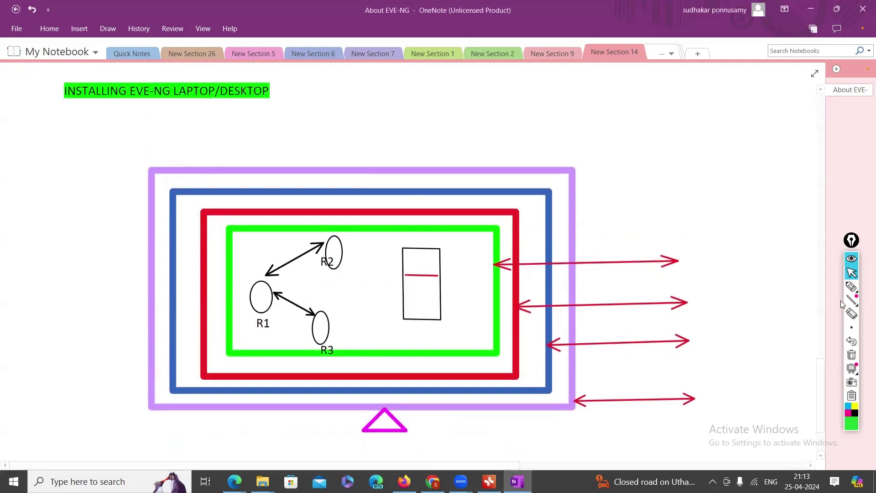
pyautogui.click(852, 286)
# Sketch green arrows and a 'Fat' label beside the diagram's purple frame
pyautogui.moveTo(710, 396)
pyautogui.mouseDown()
pyautogui.moveTo(739, 411)
pyautogui.moveTo(764, 396)
pyautogui.mouseUp()
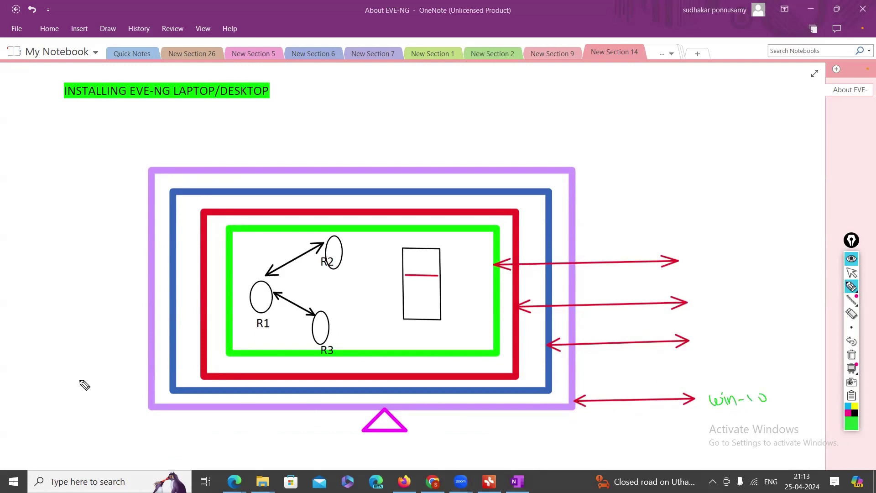
pyautogui.moveTo(143, 381); pyautogui.dragTo(122, 397)
pyautogui.moveTo(55, 411); pyautogui.dragTo(95, 400)
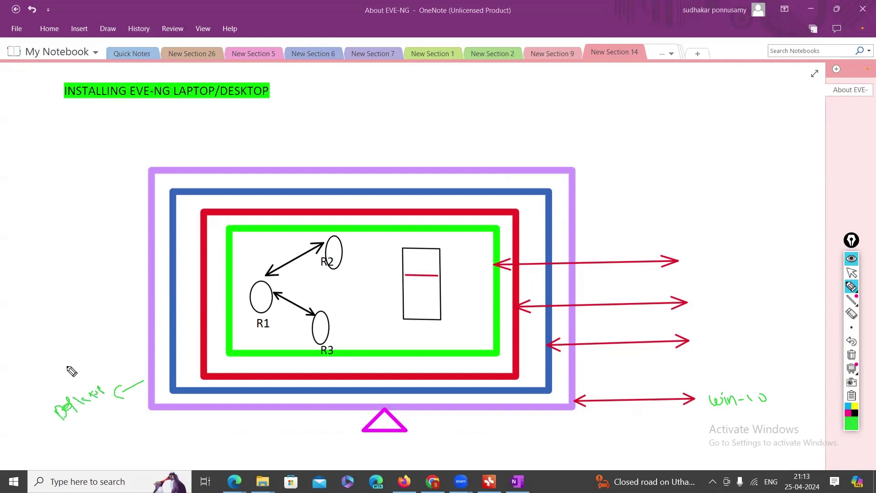
pyautogui.moveTo(134, 371)
pyautogui.mouseDown()
pyautogui.moveTo(50, 383)
pyautogui.moveTo(58, 372)
pyautogui.moveTo(57, 382)
pyautogui.mouseUp()
pyautogui.moveTo(65, 361); pyautogui.dragTo(68, 379)
pyautogui.moveTo(62, 369); pyautogui.dragTo(72, 365)
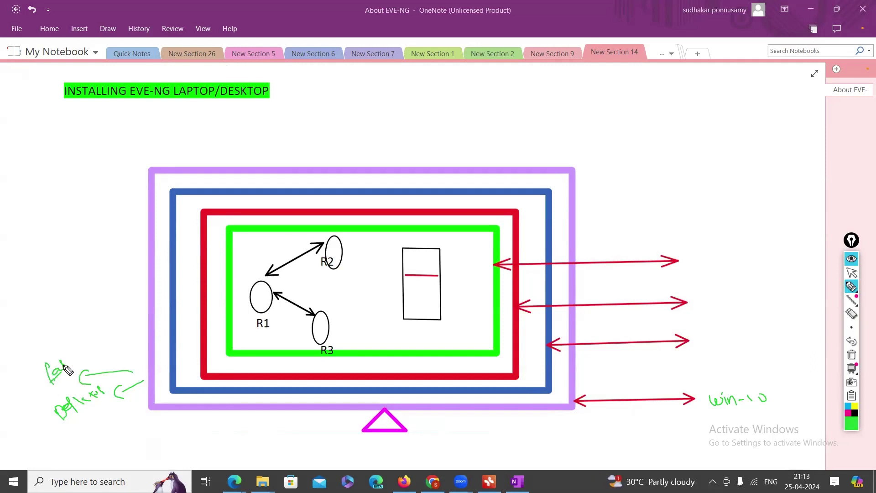
pyautogui.moveTo(132, 404); pyautogui.dragTo(151, 392)
# Clear that ink, then write H/w beside the bottom arrow and window beside the third
pyautogui.click(851, 356)
pyautogui.moveTo(702, 391)
pyautogui.mouseDown()
pyautogui.moveTo(724, 413)
pyautogui.moveTo(735, 401)
pyautogui.mouseUp()
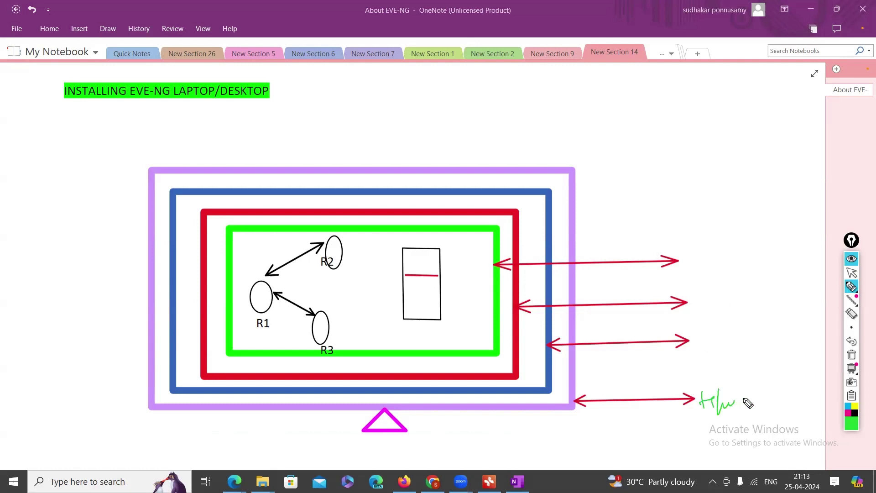
pyautogui.moveTo(698, 338)
pyautogui.mouseDown()
pyautogui.moveTo(748, 341)
pyautogui.moveTo(758, 351)
pyautogui.moveTo(774, 328)
pyautogui.moveTo(786, 338)
pyautogui.moveTo(802, 330)
pyautogui.moveTo(820, 352)
pyautogui.mouseUp()
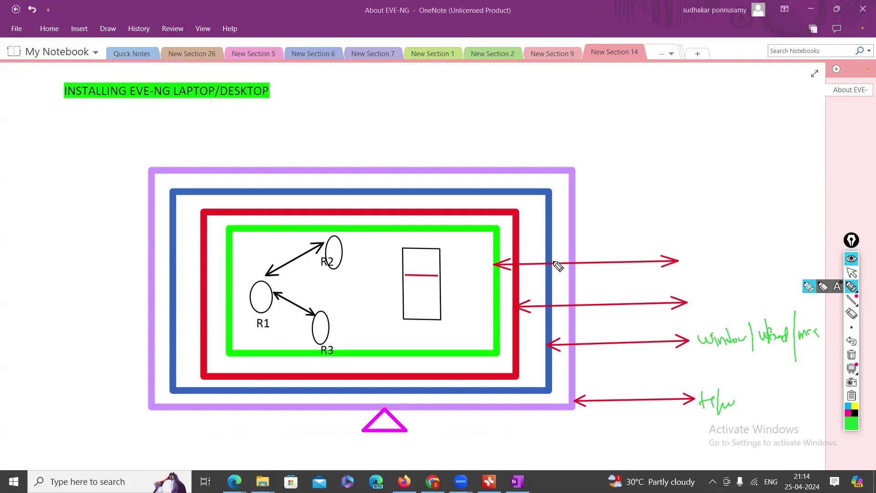
# Write Eve-ng above the top arrow, link it to the circled OS note, then erase all ink
pyautogui.moveTo(705, 243)
pyautogui.mouseDown()
pyautogui.moveTo(695, 256)
pyautogui.moveTo(712, 246)
pyautogui.moveTo(752, 250)
pyautogui.moveTo(747, 257)
pyautogui.mouseUp()
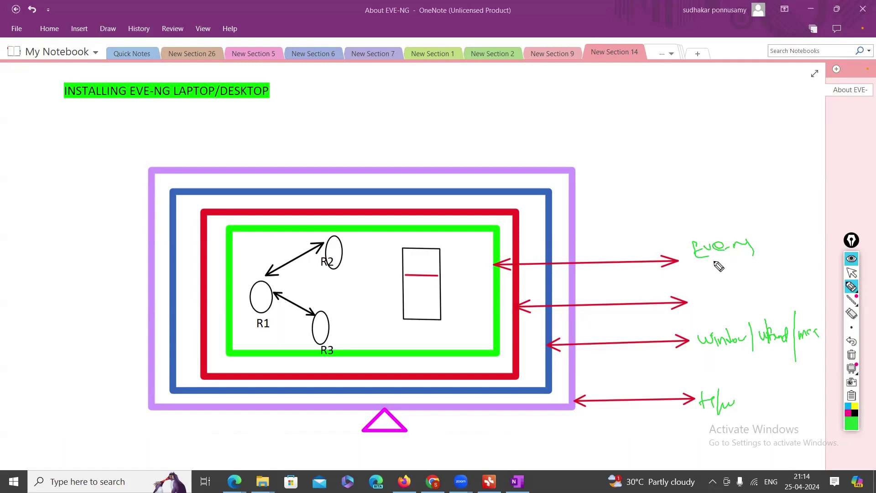
pyautogui.moveTo(758, 239); pyautogui.dragTo(781, 236)
pyautogui.moveTo(694, 263)
pyautogui.mouseDown()
pyautogui.moveTo(683, 351)
pyautogui.moveTo(653, 398)
pyautogui.mouseUp()
pyautogui.moveTo(706, 351)
pyautogui.mouseDown()
pyautogui.moveTo(716, 356)
pyautogui.moveTo(823, 313)
pyautogui.moveTo(696, 342)
pyautogui.mouseUp()
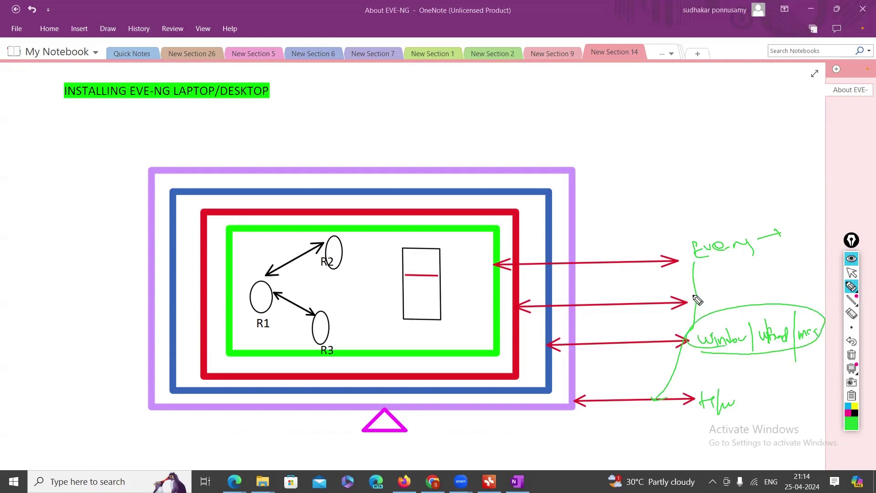
pyautogui.click(852, 355)
# Handwrite H/W, the OS label and 'VMware workstation / Player' beside the outer arrows in green
pyautogui.click(852, 273)
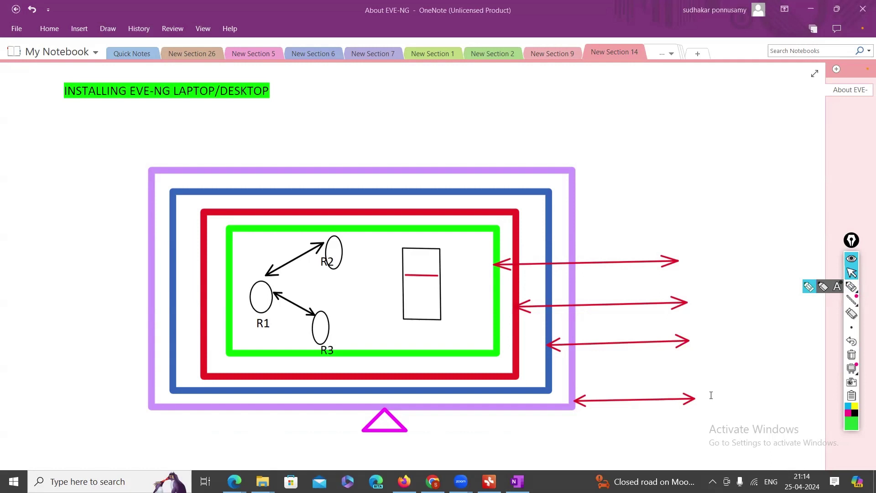
pyautogui.click(852, 287)
pyautogui.moveTo(693, 393)
pyautogui.mouseDown()
pyautogui.moveTo(714, 413)
pyautogui.moveTo(735, 405)
pyautogui.mouseUp()
pyautogui.moveTo(703, 337)
pyautogui.mouseDown()
pyautogui.moveTo(720, 348)
pyautogui.moveTo(769, 337)
pyautogui.moveTo(776, 354)
pyautogui.mouseUp()
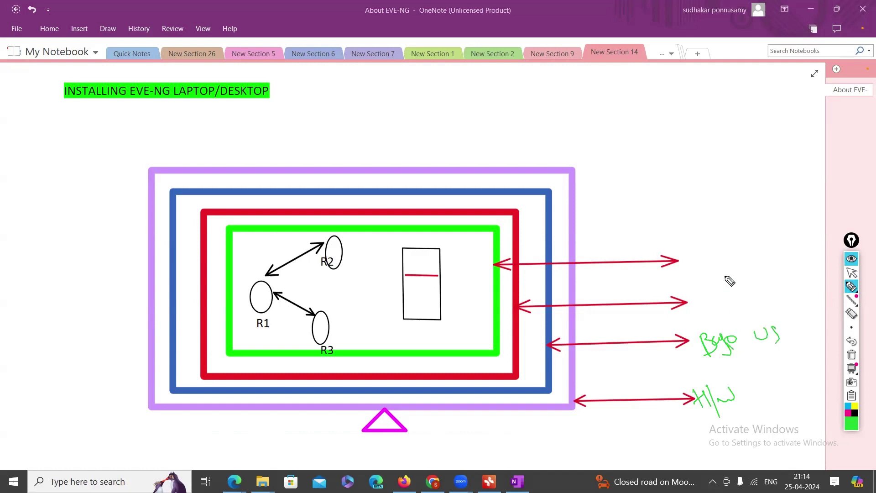
pyautogui.moveTo(695, 289); pyautogui.dragTo(703, 293)
pyautogui.moveTo(706, 291)
pyautogui.mouseDown()
pyautogui.moveTo(708, 300)
pyautogui.moveTo(761, 275)
pyautogui.moveTo(765, 289)
pyautogui.mouseUp()
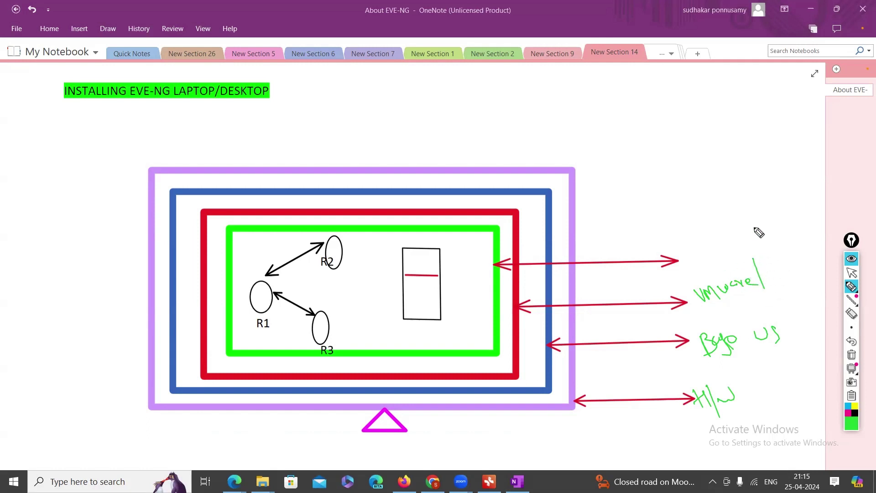
pyautogui.moveTo(755, 239)
pyautogui.mouseDown()
pyautogui.moveTo(792, 238)
pyautogui.moveTo(847, 214)
pyautogui.mouseUp()
pyautogui.moveTo(797, 251); pyautogui.dragTo(805, 247)
pyautogui.moveTo(783, 296)
pyautogui.mouseDown()
pyautogui.moveTo(798, 274)
pyautogui.moveTo(823, 290)
pyautogui.mouseUp()
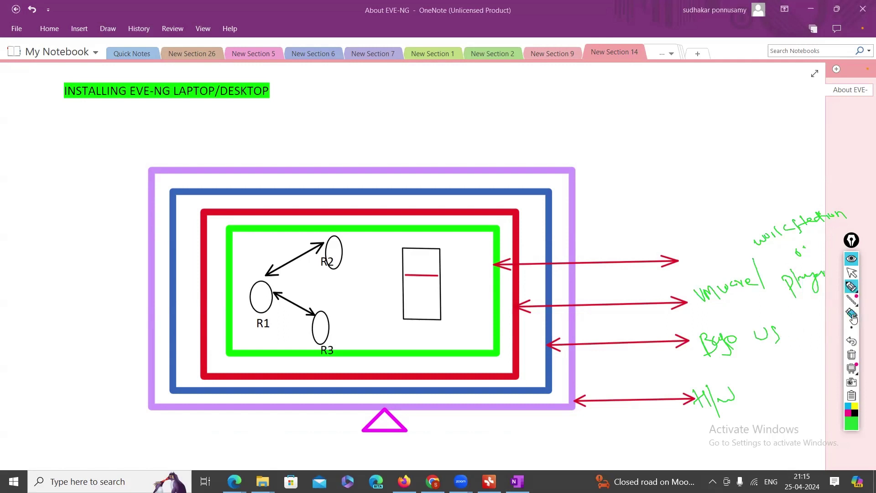
# Underline the VMware / Player label with the highlighter and erase the stray ESXi note
pyautogui.click(853, 301)
pyautogui.click(851, 287)
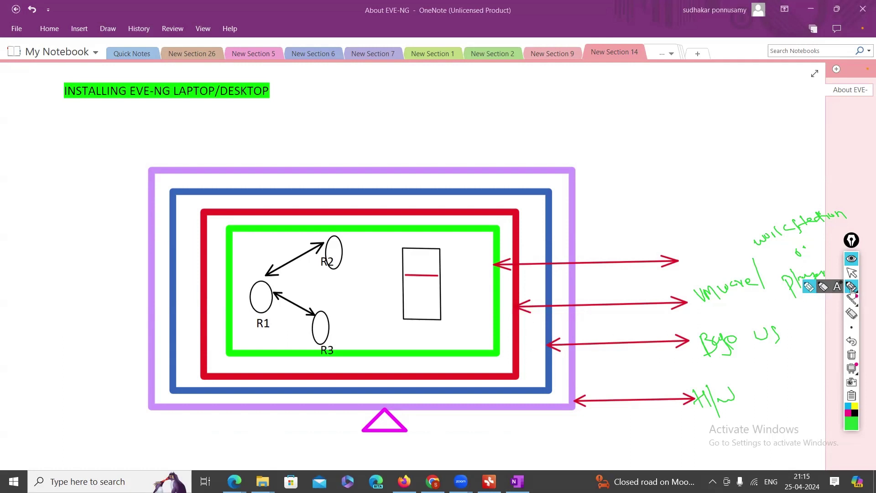
pyautogui.click(807, 293)
pyautogui.moveTo(698, 308); pyautogui.dragTo(783, 303)
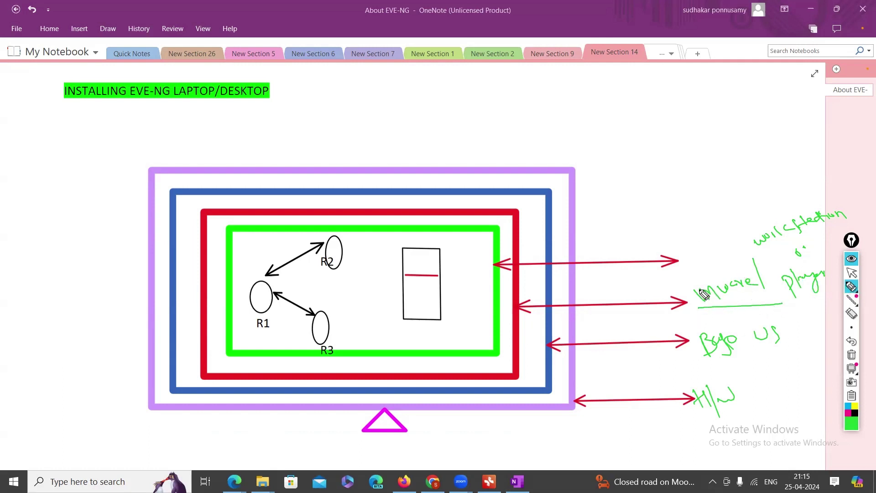
pyautogui.moveTo(701, 302)
pyautogui.mouseDown()
pyautogui.moveTo(694, 265)
pyautogui.moveTo(696, 274)
pyautogui.moveTo(730, 256)
pyautogui.moveTo(754, 264)
pyautogui.mouseUp()
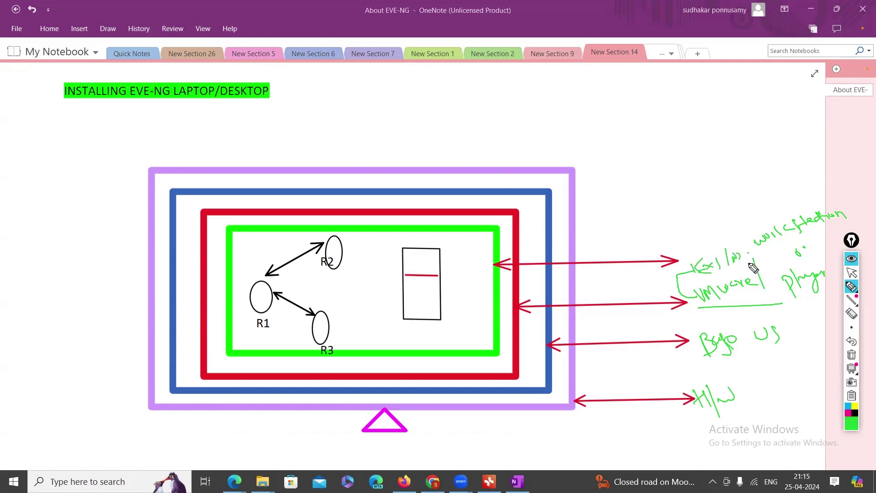
pyautogui.click(852, 313)
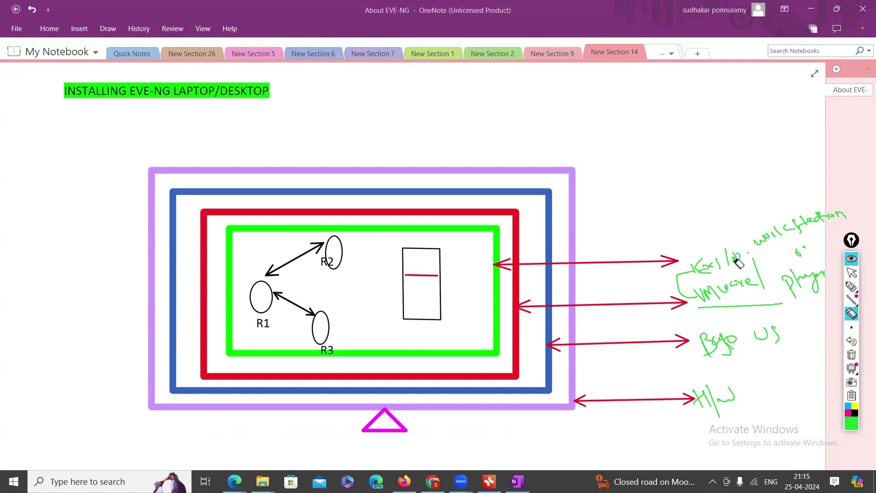
pyautogui.moveTo(742, 258); pyautogui.dragTo(687, 280)
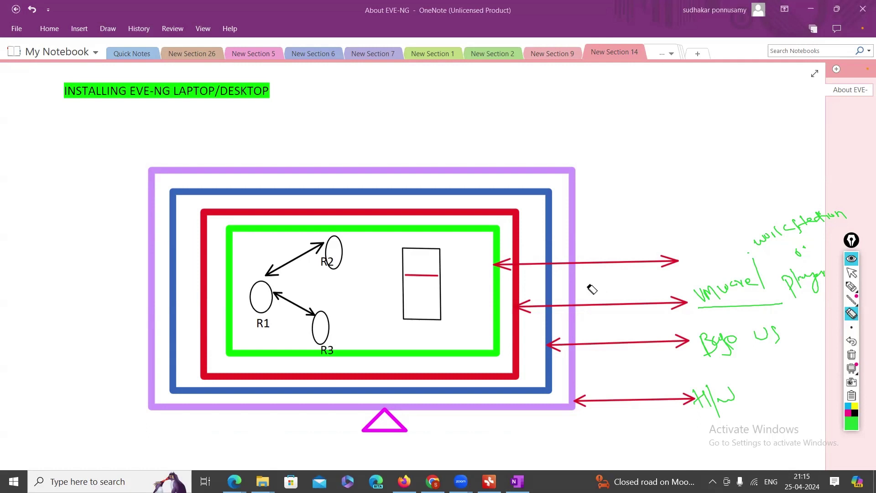
pyautogui.click(853, 274)
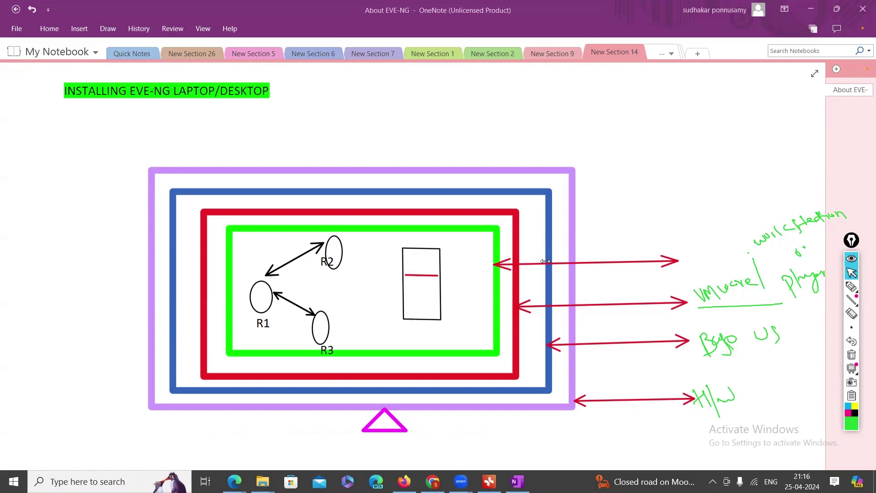
# Draw a green highlighter loop around the 'VMware / Player' label beside the second arrow
pyautogui.click(852, 286)
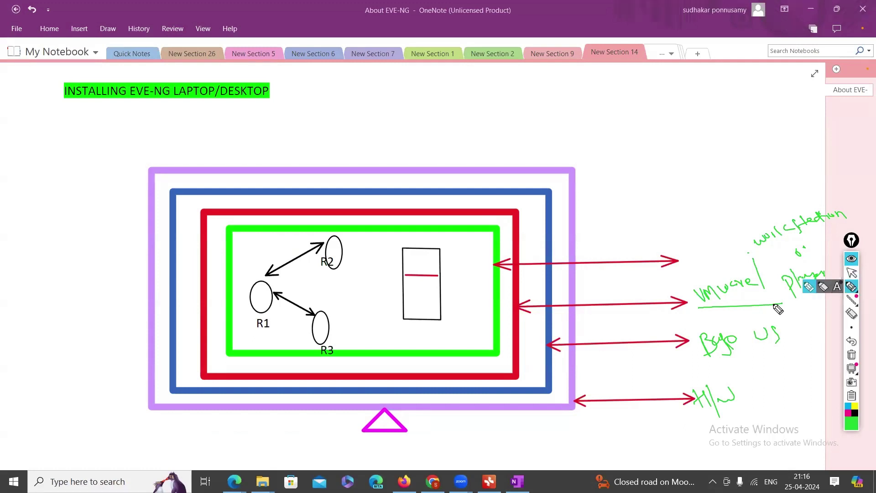
pyautogui.moveTo(776, 310)
pyautogui.mouseDown()
pyautogui.moveTo(822, 256)
pyautogui.moveTo(717, 264)
pyautogui.moveTo(705, 303)
pyautogui.moveTo(776, 303)
pyautogui.mouseUp()
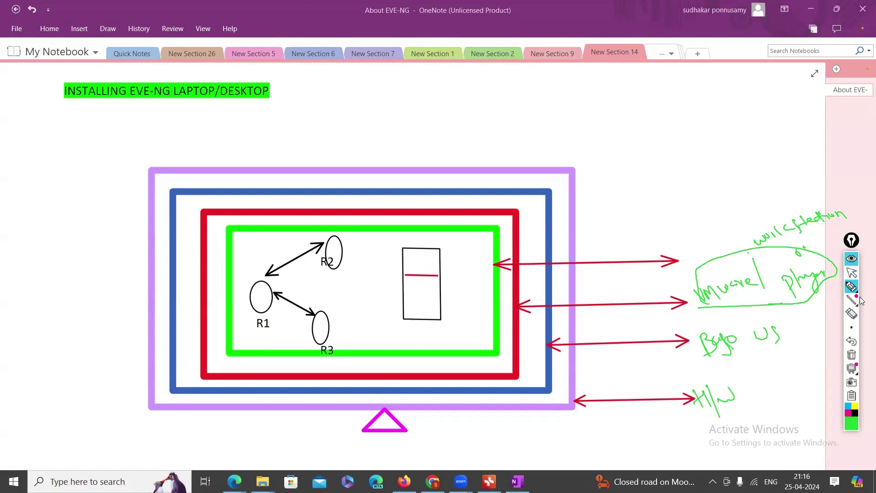
pyautogui.moveTo(859, 293)
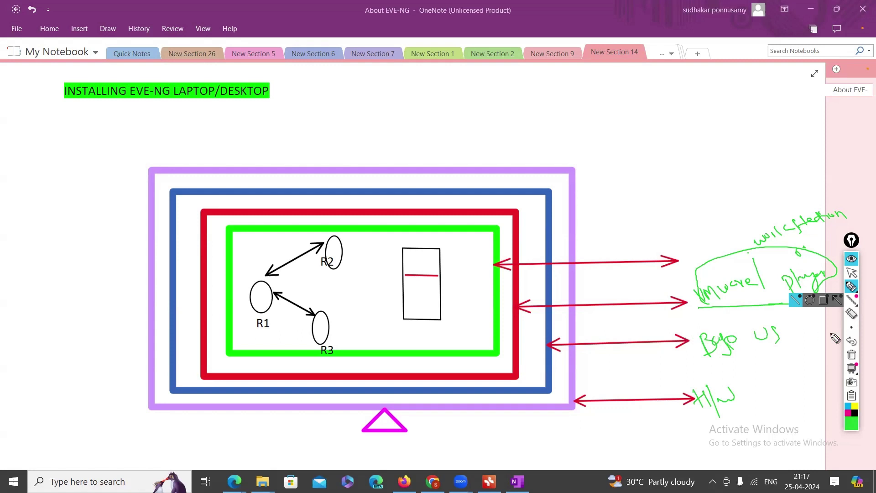
pyautogui.click(851, 291)
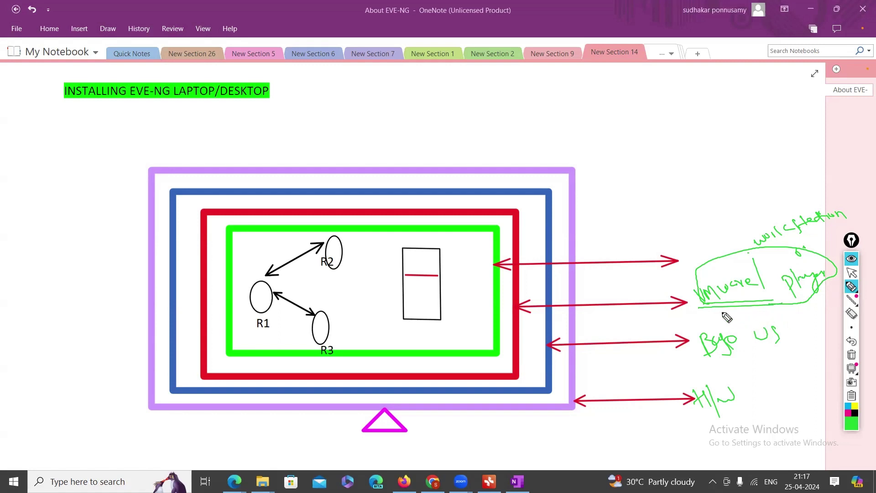
# Add green ticks beside the H/W, OS and VMware labels
pyautogui.moveTo(739, 392)
pyautogui.mouseDown()
pyautogui.moveTo(744, 404)
pyautogui.moveTo(765, 395)
pyautogui.mouseUp()
pyautogui.moveTo(787, 346); pyautogui.dragTo(835, 336)
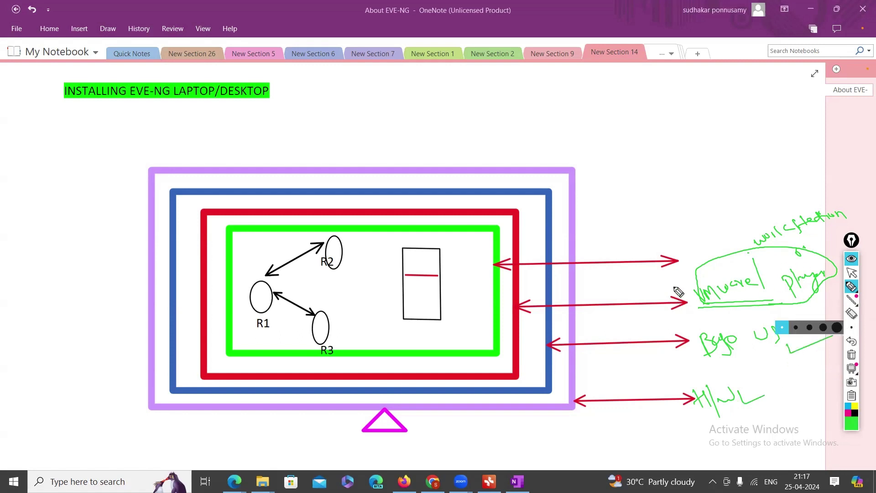
pyautogui.moveTo(668, 276); pyautogui.dragTo(695, 281)
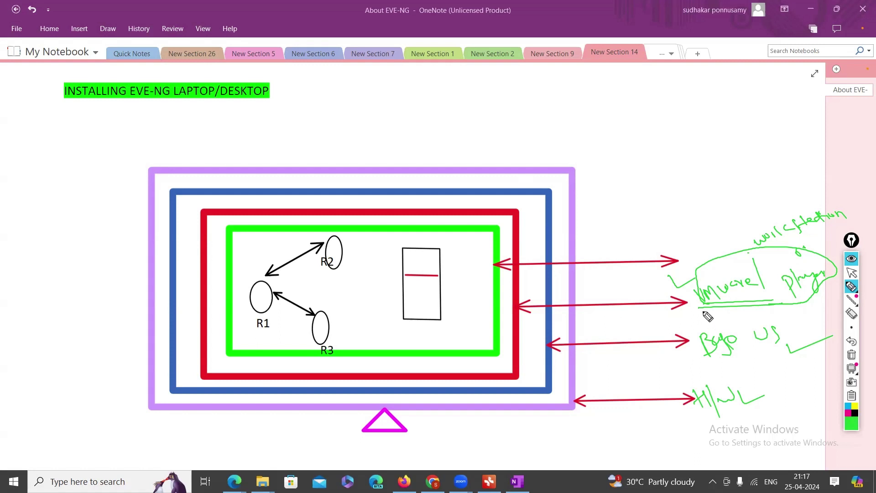
# Underline the OS, H/W and workstation labels, add upward arrows, and write Every above
pyautogui.click(845, 320)
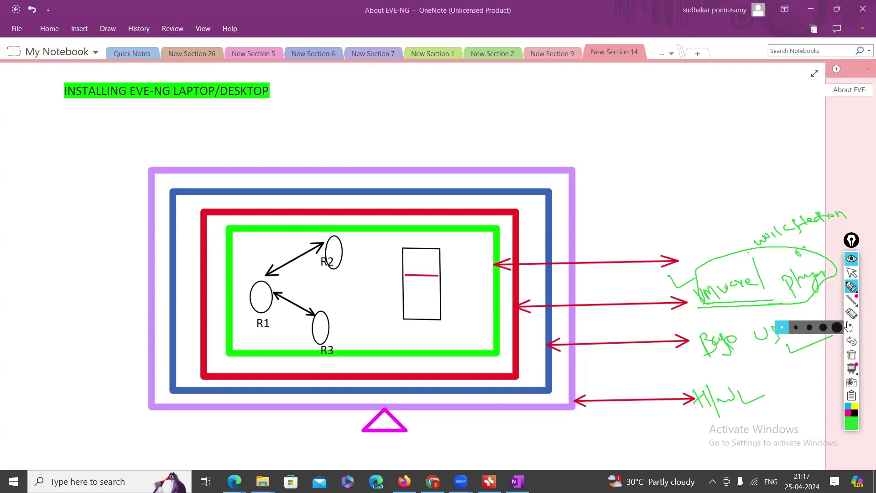
pyautogui.moveTo(706, 363); pyautogui.dragTo(772, 359)
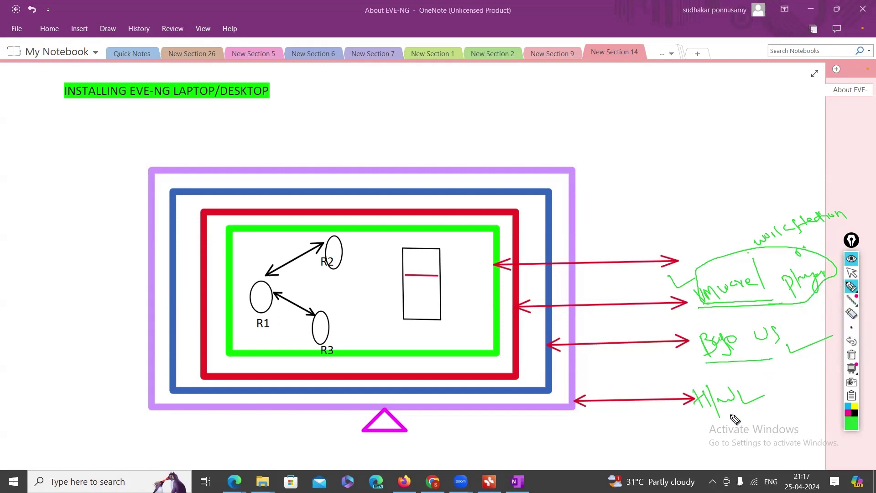
pyautogui.moveTo(699, 426); pyautogui.dragTo(766, 413)
pyautogui.moveTo(793, 311)
pyautogui.mouseDown()
pyautogui.moveTo(800, 325)
pyautogui.moveTo(786, 323)
pyautogui.moveTo(811, 319)
pyautogui.mouseUp()
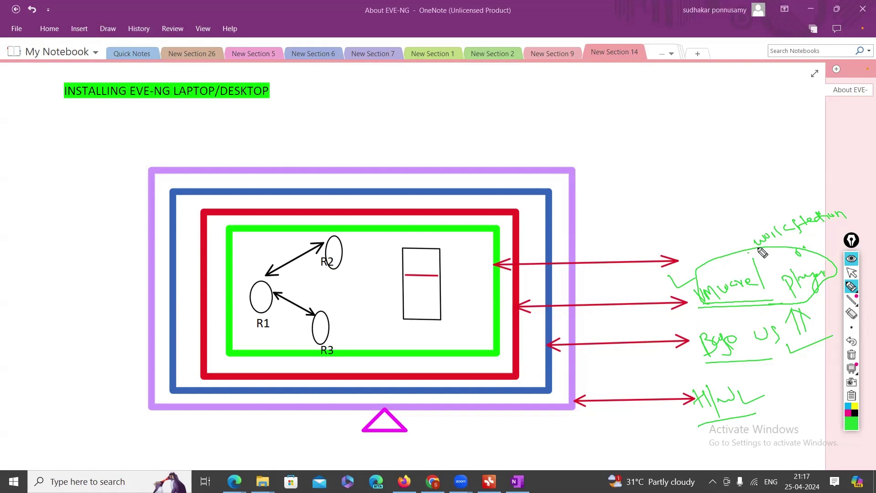
pyautogui.moveTo(756, 247); pyautogui.dragTo(835, 237)
pyautogui.moveTo(685, 234)
pyautogui.mouseDown()
pyautogui.moveTo(703, 249)
pyautogui.moveTo(713, 233)
pyautogui.moveTo(756, 233)
pyautogui.mouseUp()
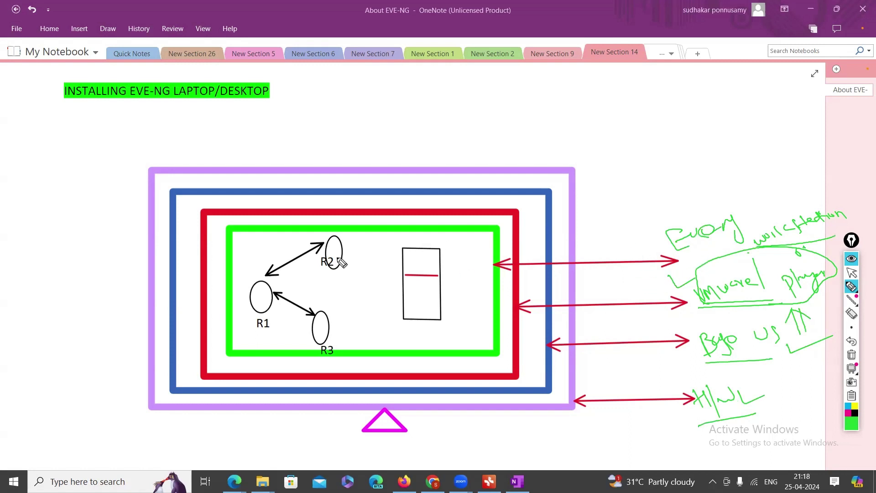
# Tick routers R1, R2, R3 and the device rectangle in green, then wipe all the ink
pyautogui.moveTo(330, 251); pyautogui.dragTo(361, 234)
pyautogui.moveTo(318, 324); pyautogui.dragTo(340, 314)
pyautogui.moveTo(261, 298); pyautogui.dragTo(292, 293)
pyautogui.moveTo(416, 259); pyautogui.dragTo(451, 248)
pyautogui.moveTo(424, 297); pyautogui.dragTo(450, 288)
pyautogui.moveTo(375, 297); pyautogui.dragTo(369, 304)
pyautogui.moveTo(382, 269)
pyautogui.mouseDown()
pyautogui.moveTo(394, 256)
pyautogui.moveTo(414, 272)
pyautogui.mouseUp()
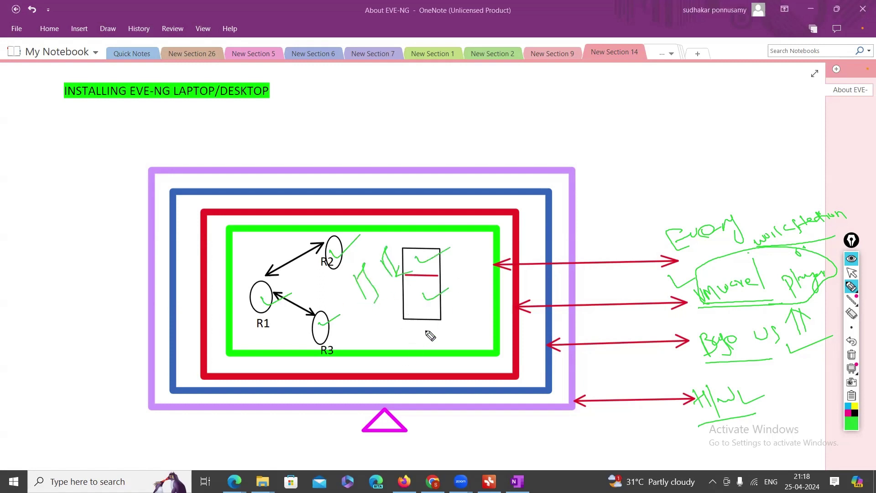
pyautogui.click(852, 272)
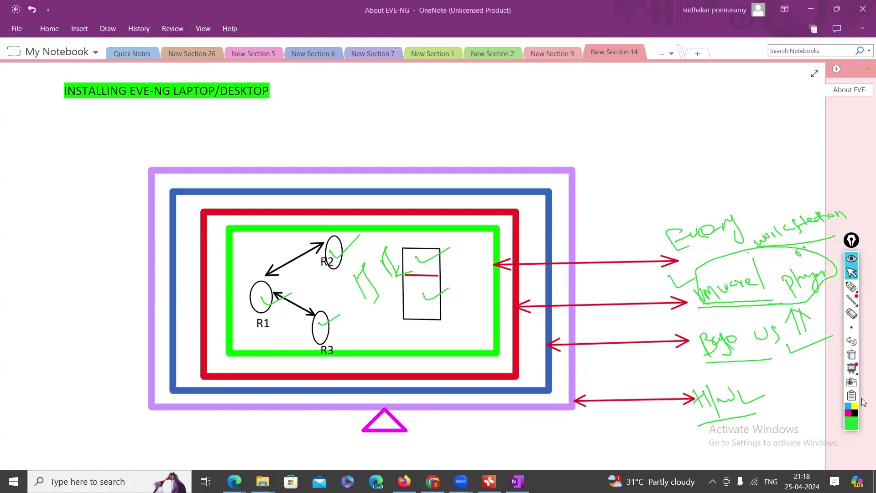
pyautogui.click(856, 358)
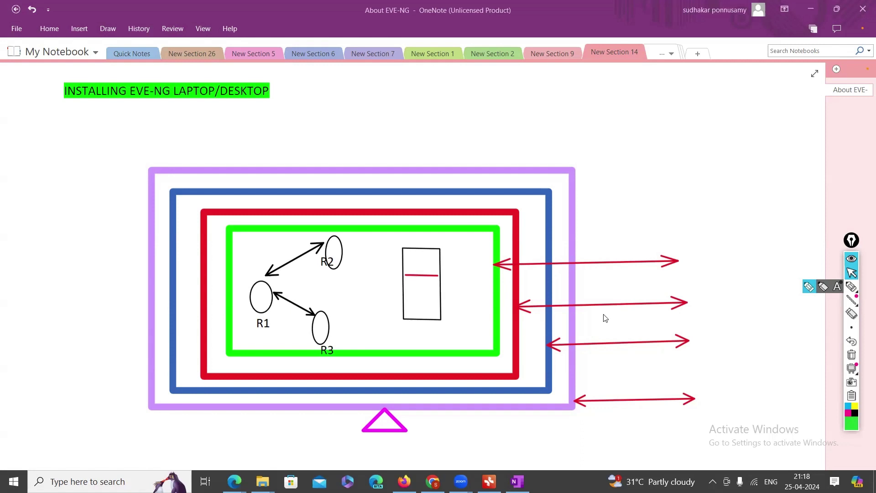
# Launch VMware Workstation Pro and remove the PNET-VM machine from the library
pyautogui.click(87, 481)
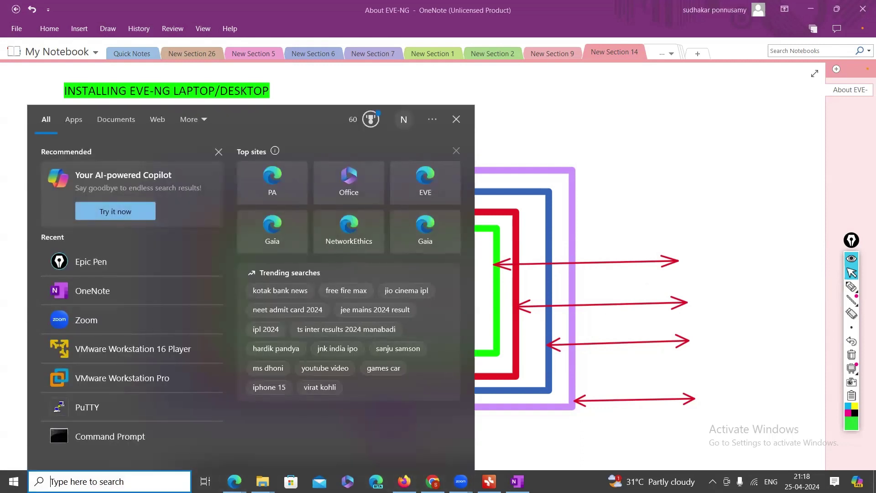
pyautogui.click(155, 384)
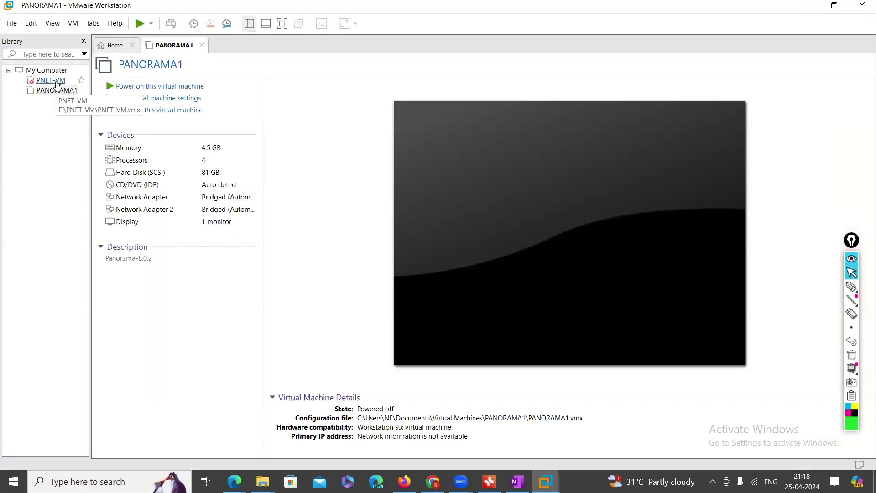
pyautogui.click(61, 83)
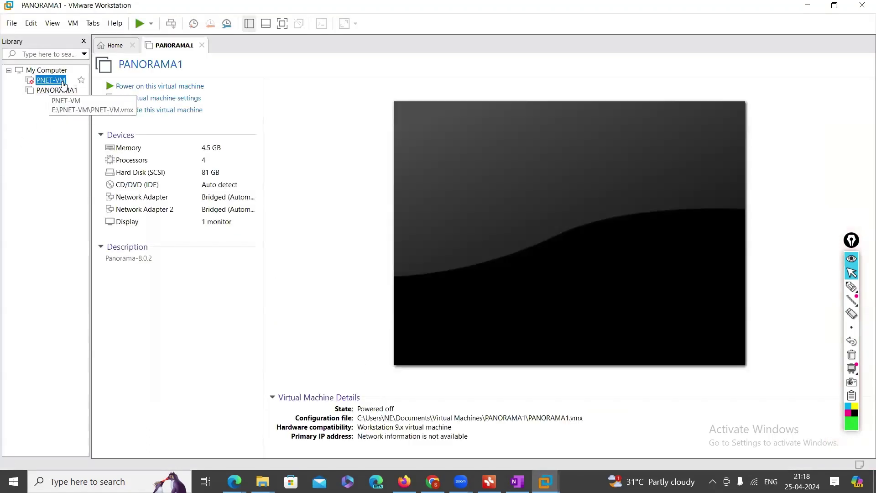
pyautogui.rightClick(63, 84)
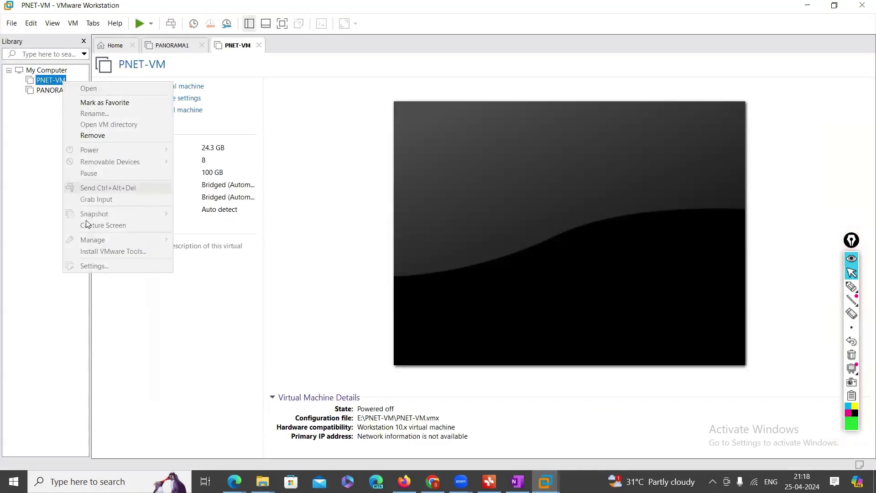
pyautogui.click(114, 136)
pyautogui.click(446, 258)
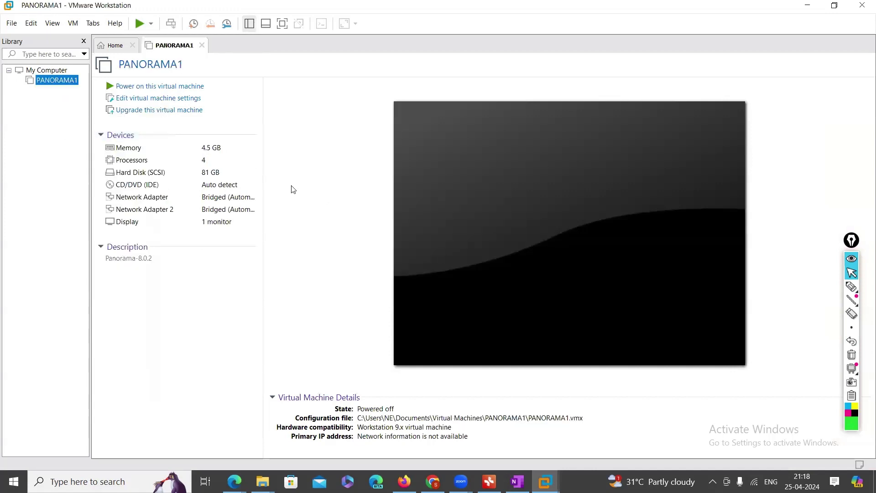
# Remove the PANORAMA1 virtual machine from the library as well
pyautogui.rightClick(63, 83)
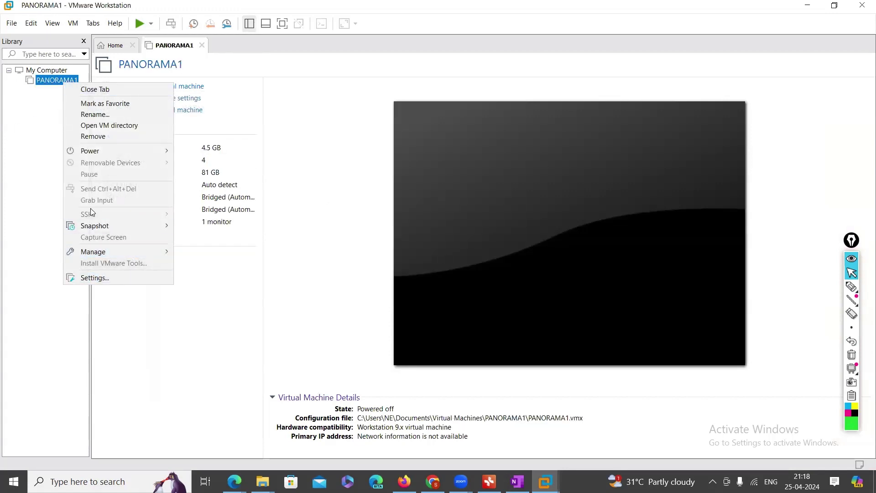
pyautogui.click(110, 136)
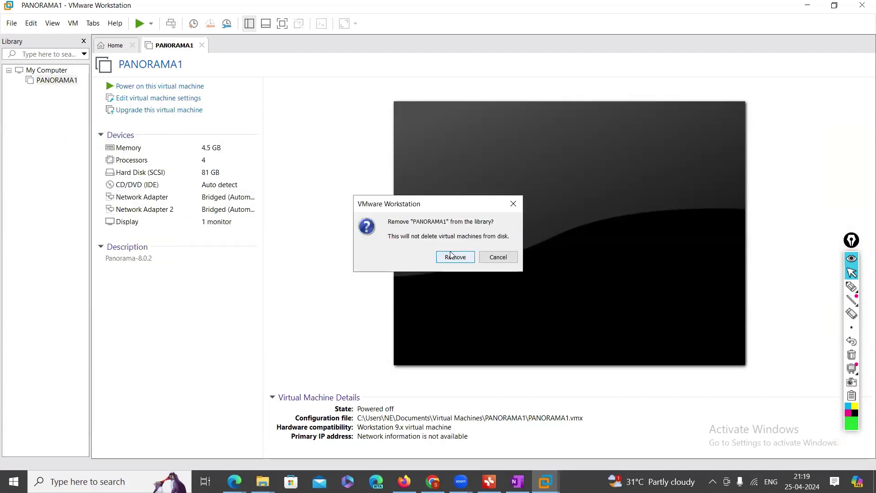
pyautogui.click(452, 255)
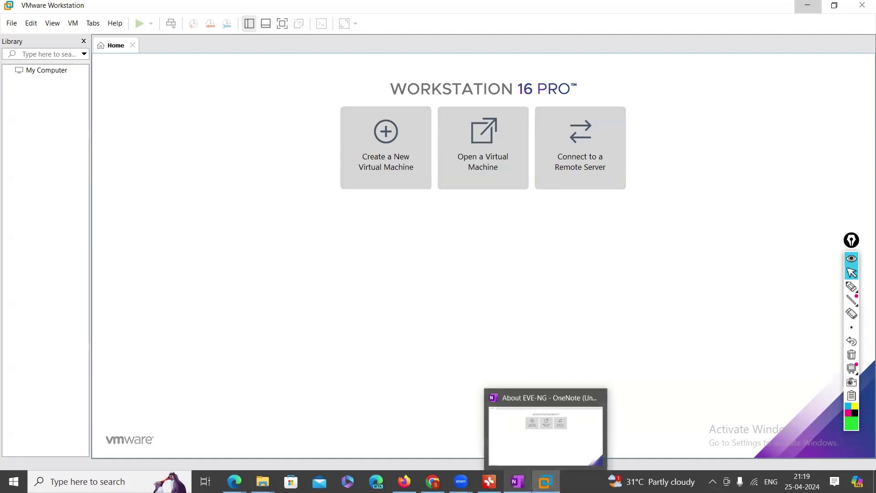
pyautogui.moveTo(518, 481)
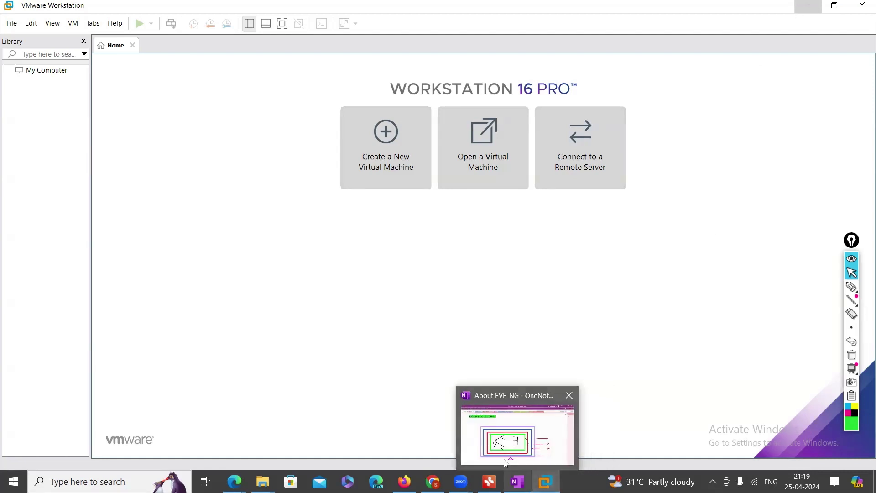
pyautogui.moveTo(404, 481)
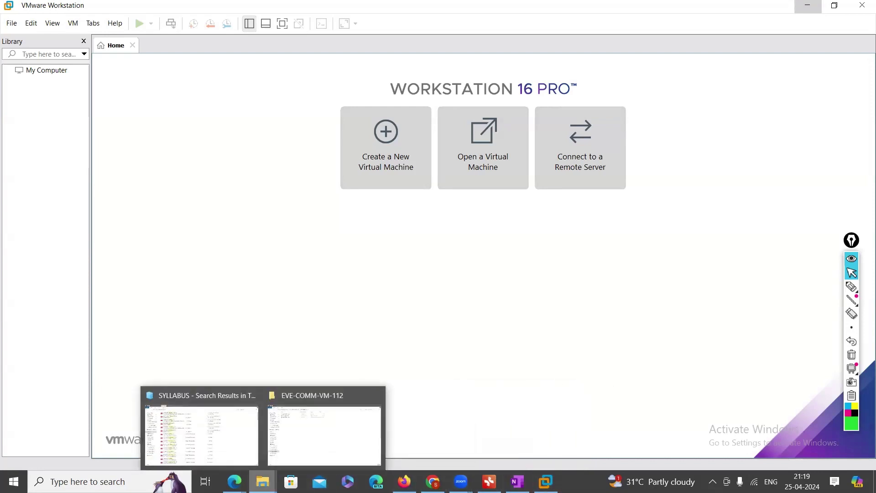
# Bring the Explorer window forward, go up a level and open the EVE-COMM-VM-112 folder
pyautogui.click(326, 449)
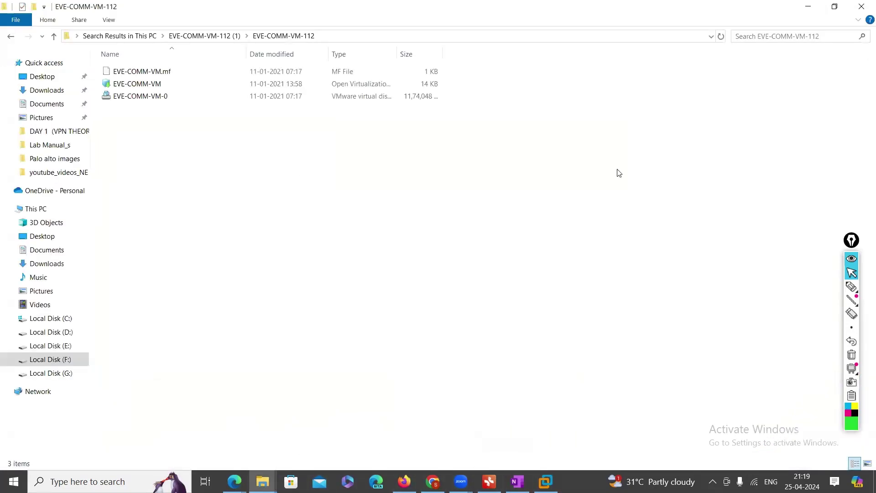
pyautogui.click(213, 36)
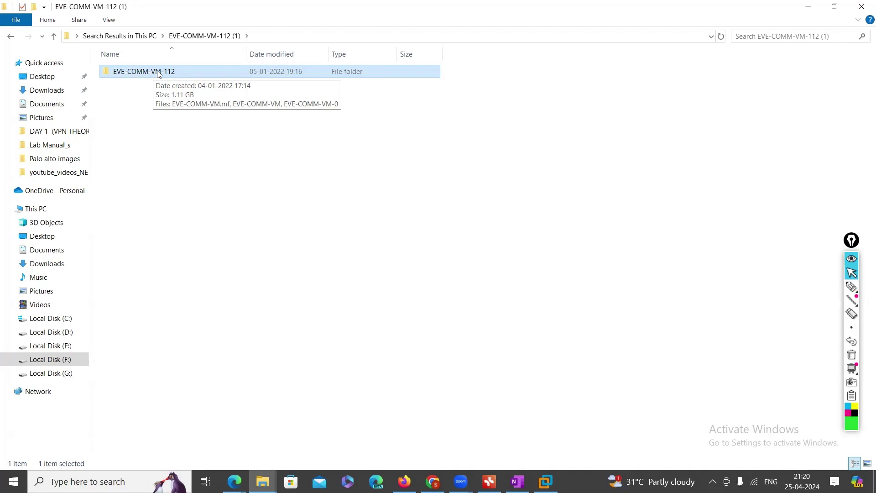
pyautogui.click(157, 74)
pyautogui.click(205, 75)
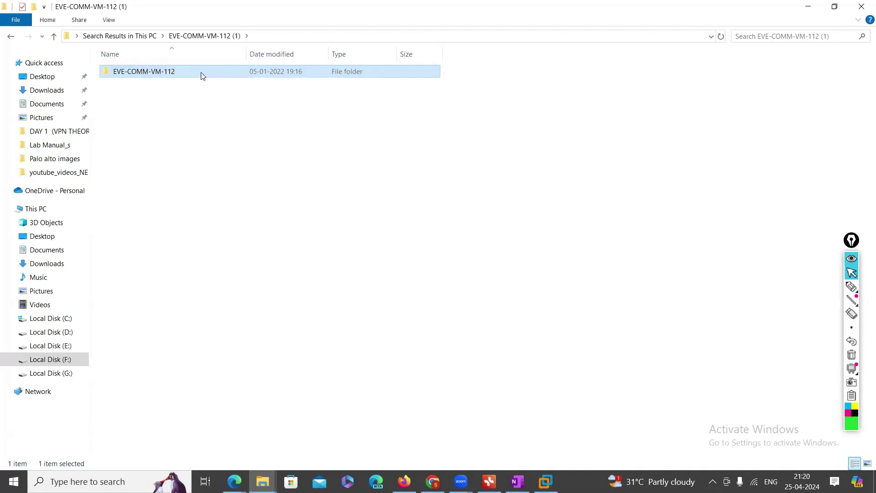
pyautogui.doubleClick(186, 74)
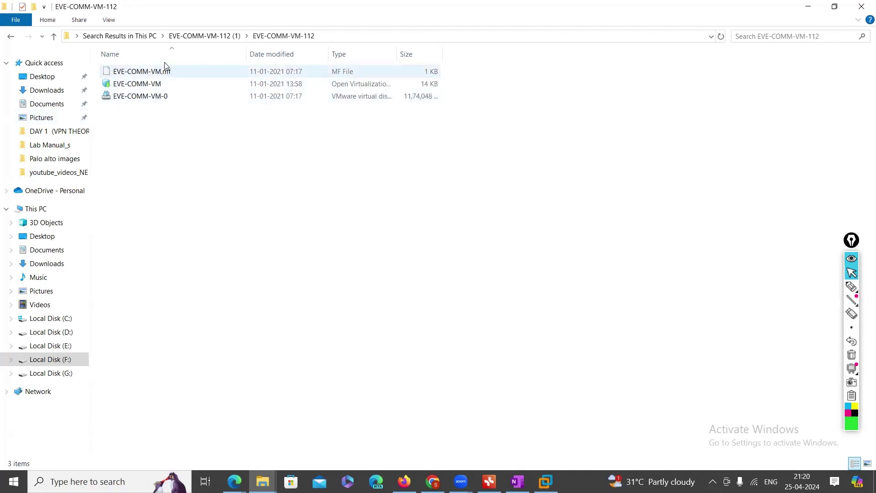
# Circle the three package files in green, clear the ink, and select the EVE-COMM-VM file
pyautogui.click(851, 286)
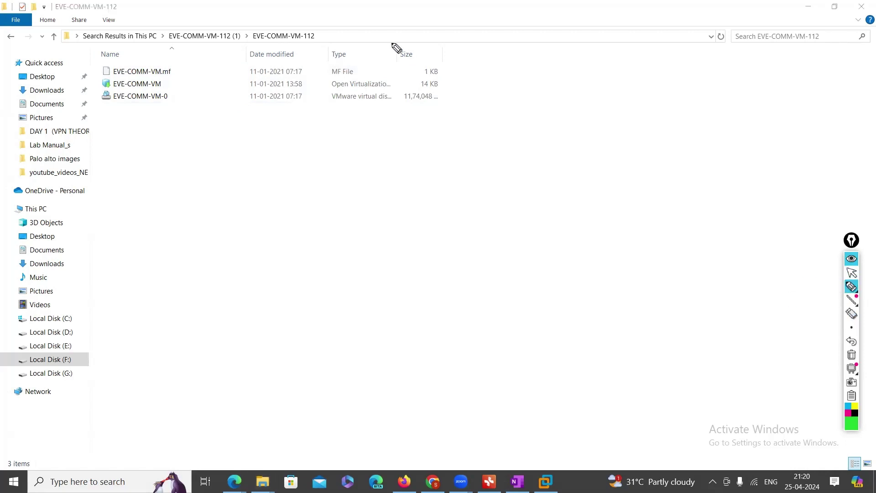
pyautogui.moveTo(273, 156); pyautogui.dragTo(242, 136)
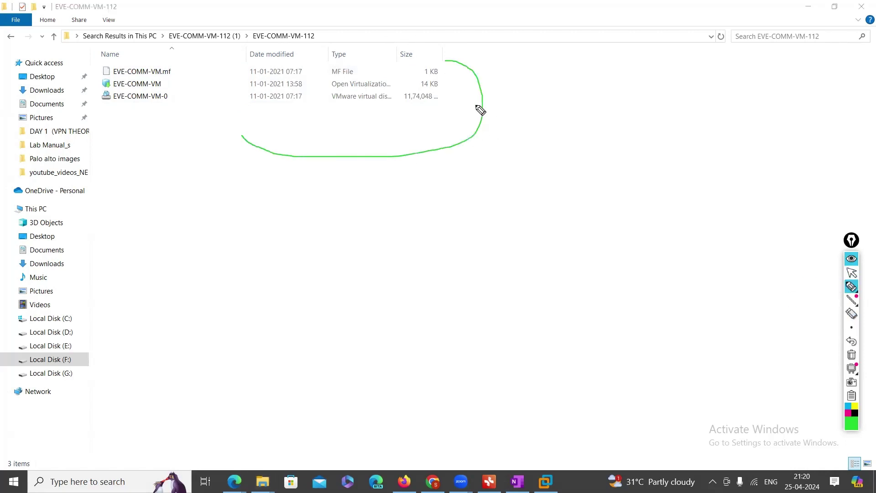
pyautogui.click(852, 355)
pyautogui.moveTo(852, 289)
pyautogui.click(851, 272)
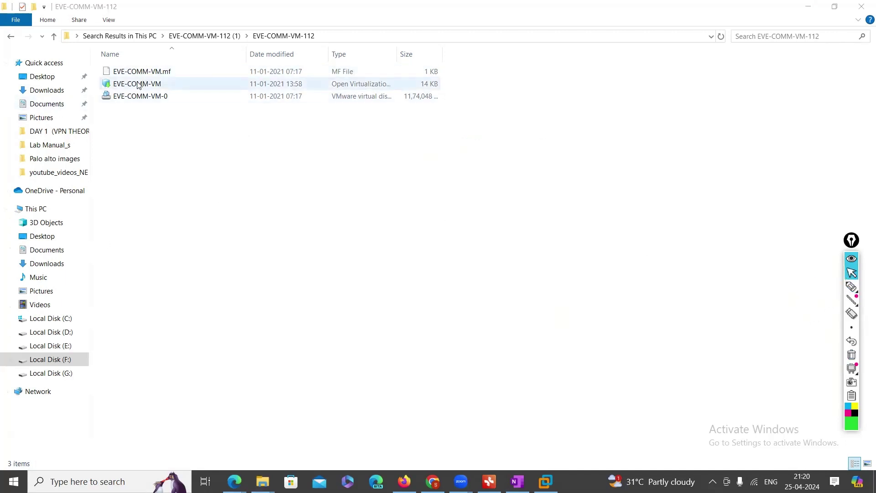
pyautogui.click(270, 88)
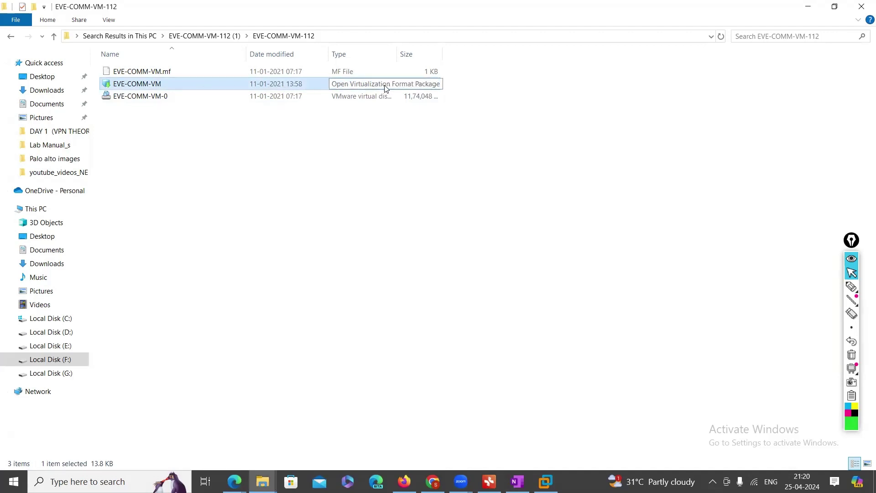
pyautogui.rightClick(152, 87)
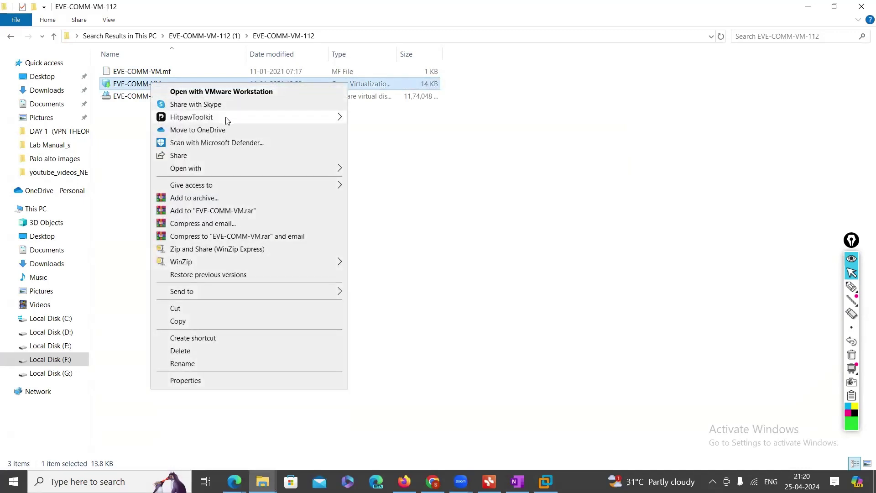
# Open the EVE-COMM-VM package with VMware Workstation via the file's Open with menu
pyautogui.moveTo(211, 173)
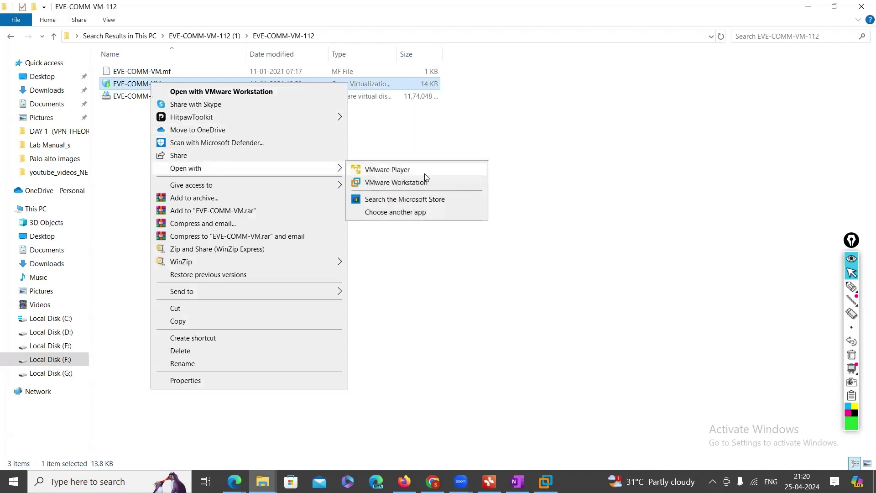
pyautogui.click(439, 30)
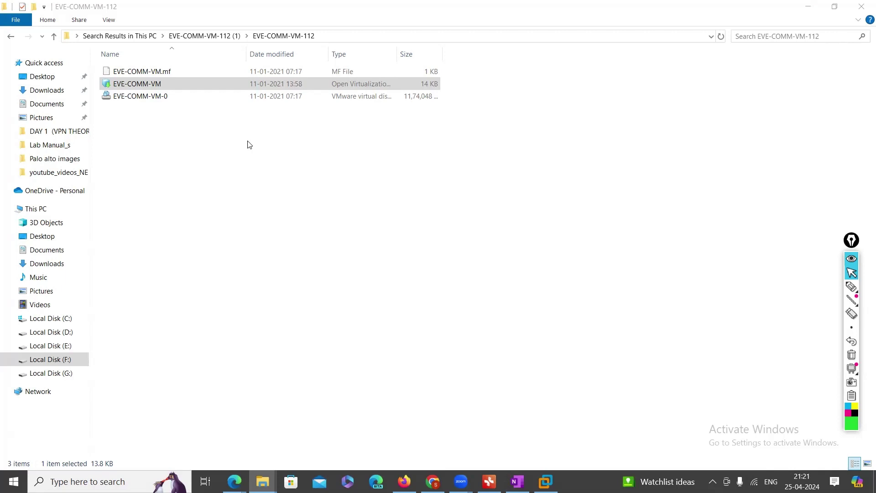
pyautogui.click(153, 88)
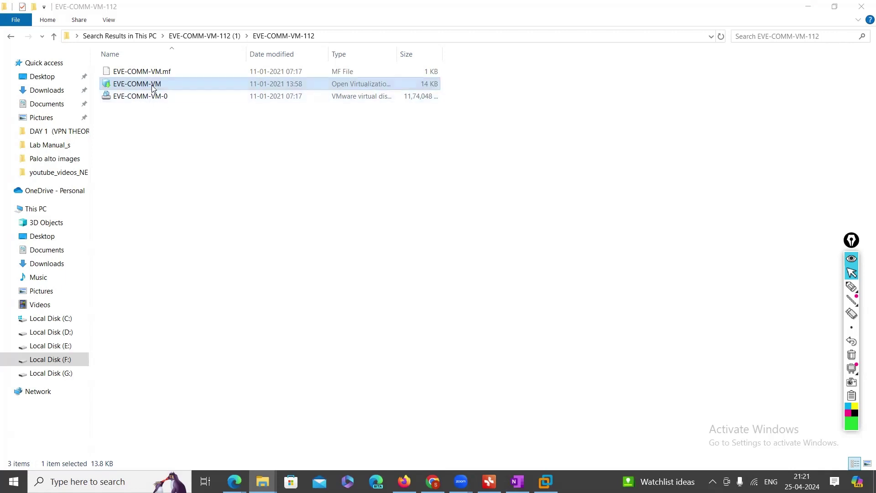
pyautogui.click(180, 88)
pyautogui.rightClick(195, 85)
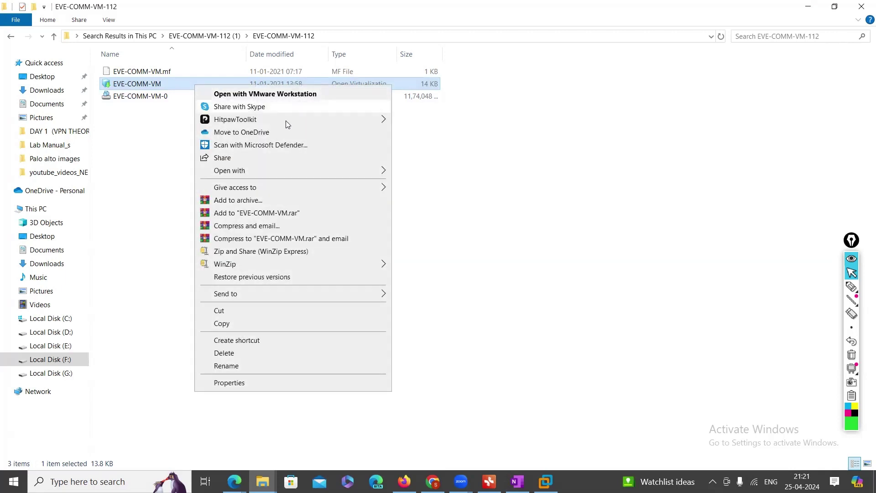
pyautogui.moveTo(351, 176)
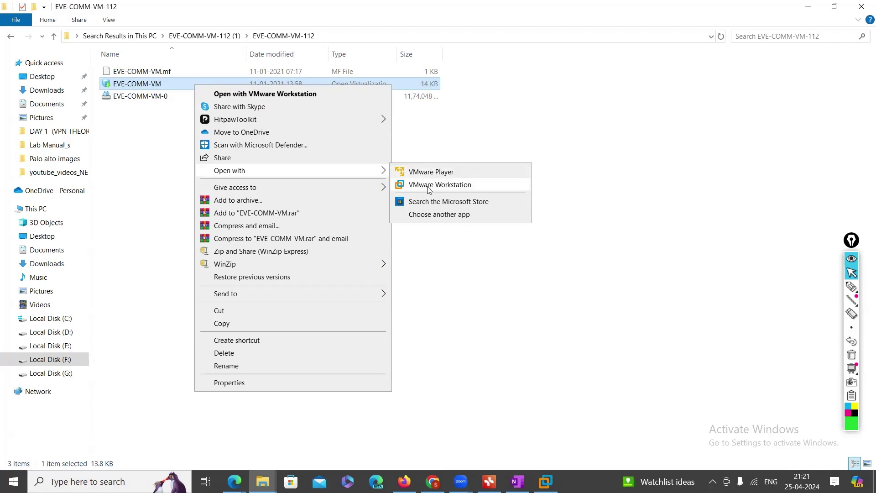
pyautogui.click(429, 189)
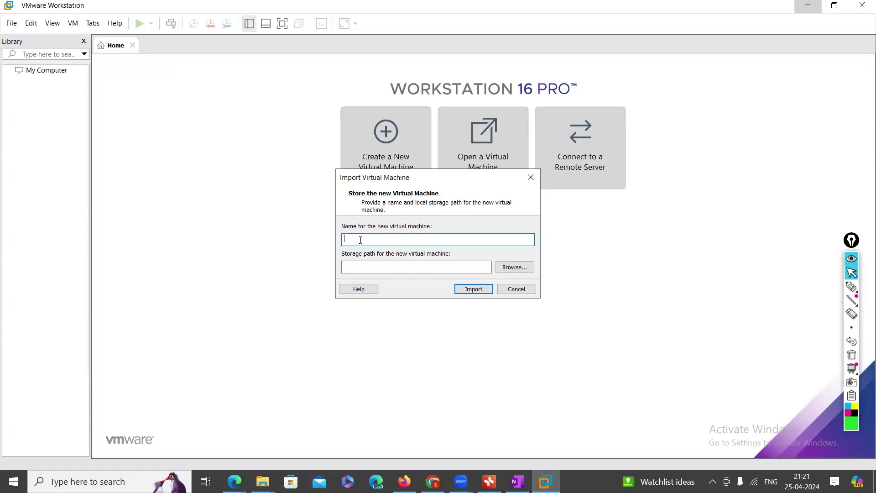
# Name the imported machine EVE-LAB-5IN1, keep the default Virtual Machines folder, and import it
pyautogui.write('E')
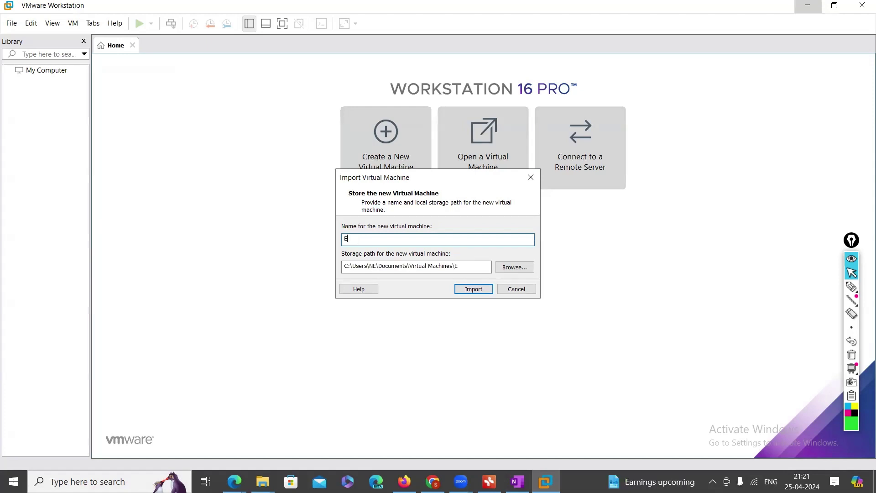
pyautogui.write('VE-LAB-5IN1')
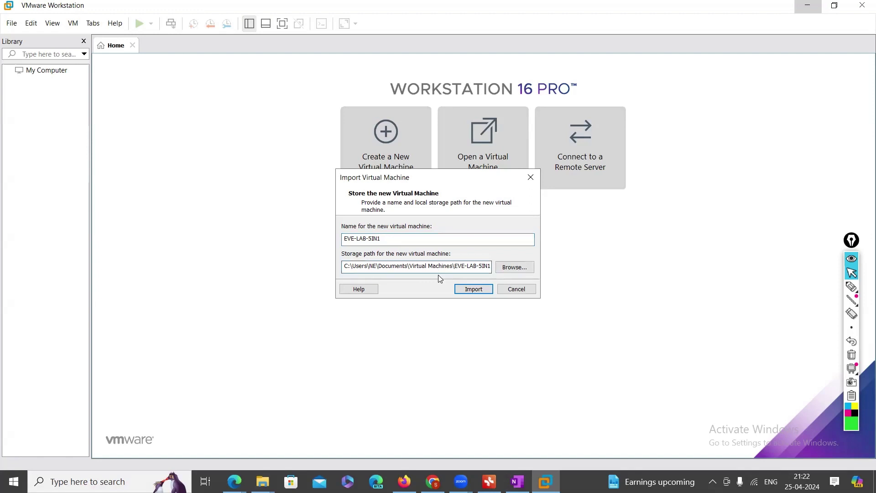
pyautogui.click(516, 268)
pyautogui.scroll(-6, 407, 218)
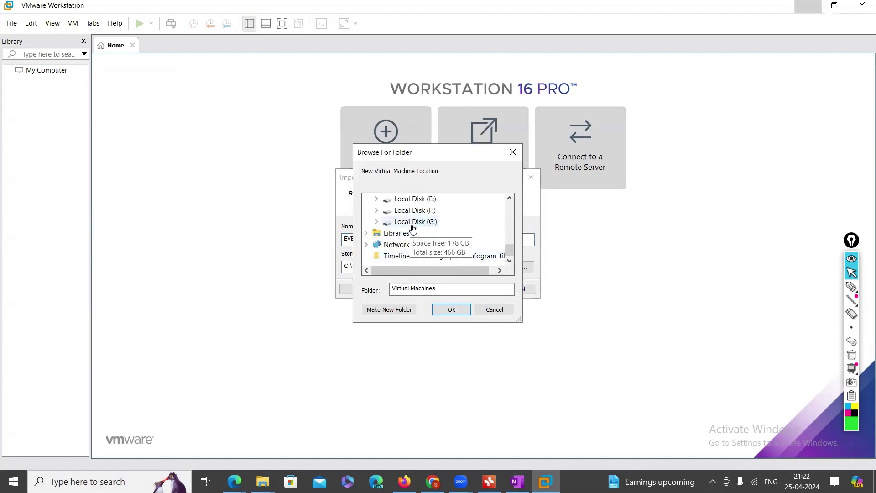
pyautogui.click(413, 223)
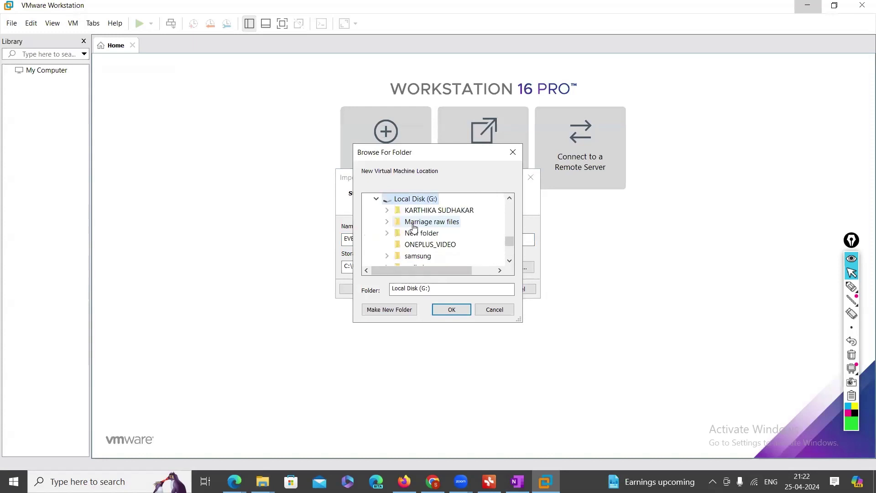
pyautogui.click(504, 309)
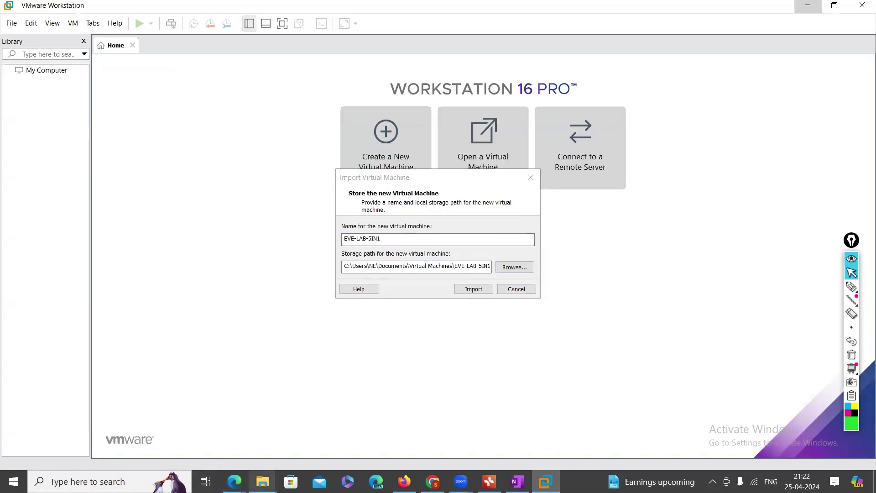
pyautogui.moveTo(262, 482)
pyautogui.click(280, 410)
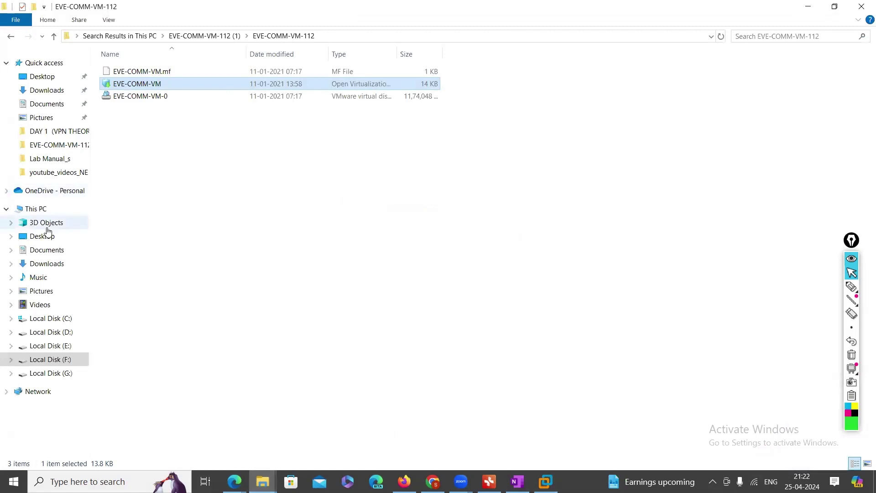
pyautogui.click(35, 210)
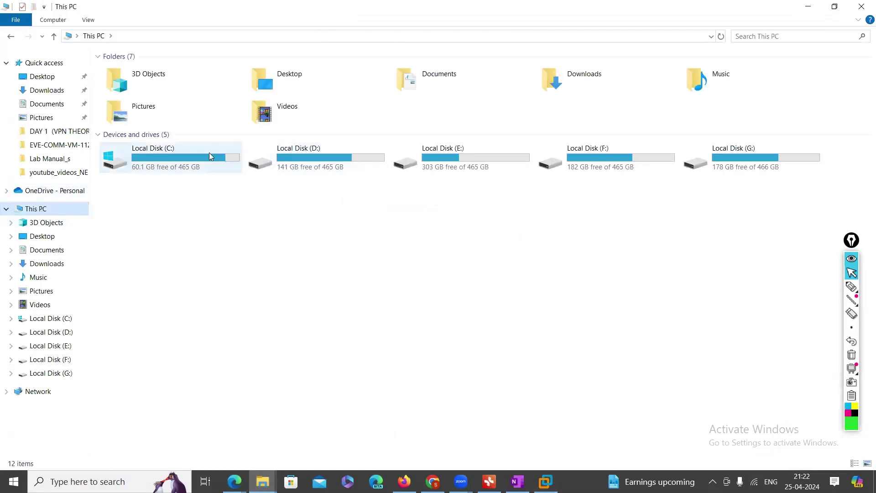
pyautogui.click(806, 7)
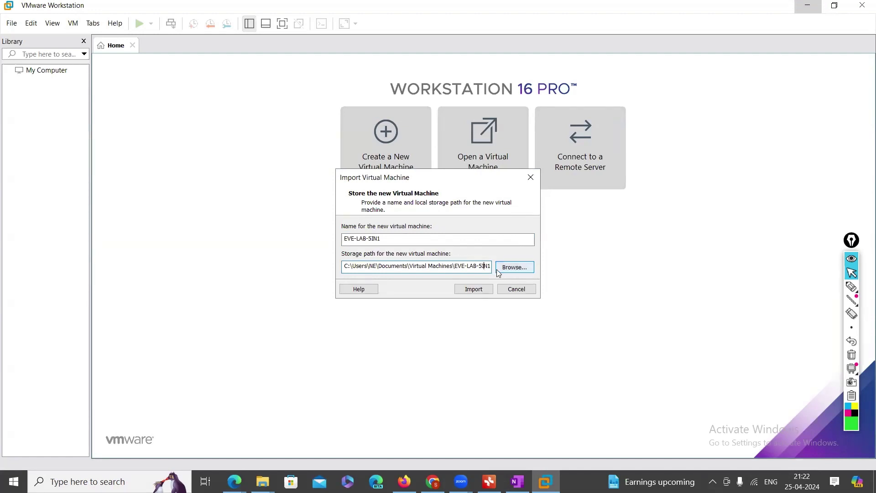
pyautogui.click(474, 290)
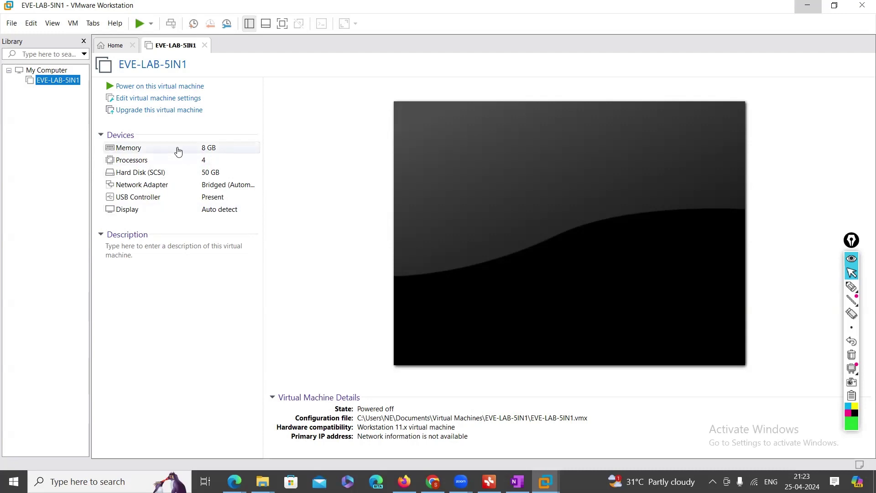
# Check the Memory and Hard Disk settings, cancel without changes, and select EVE-LAB-5IN1 in the Library
pyautogui.click(178, 155)
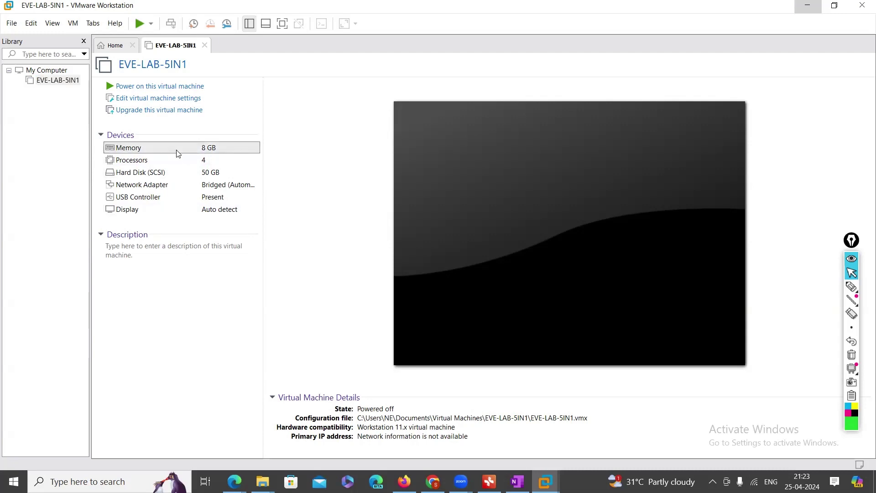
pyautogui.doubleClick(176, 155)
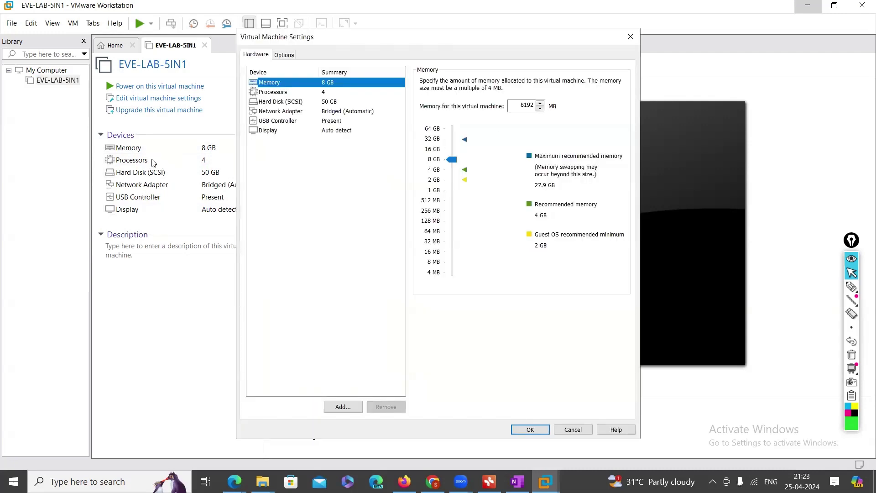
pyautogui.click(631, 36)
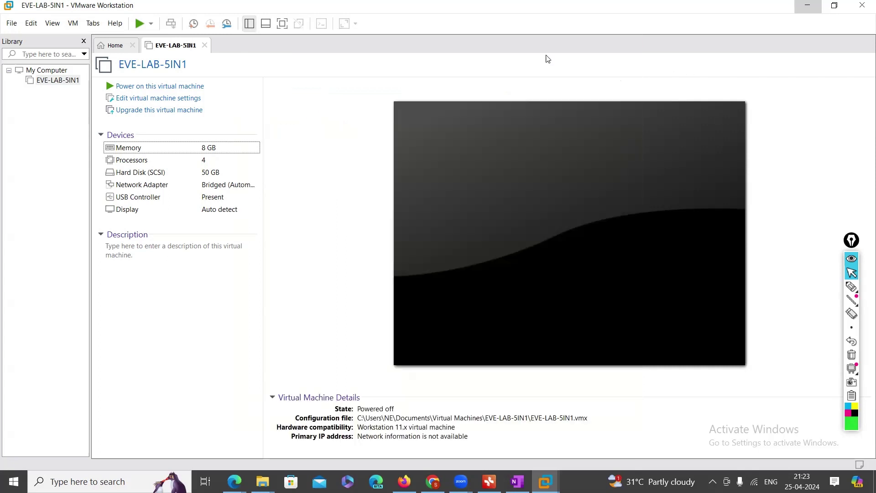
pyautogui.doubleClick(188, 174)
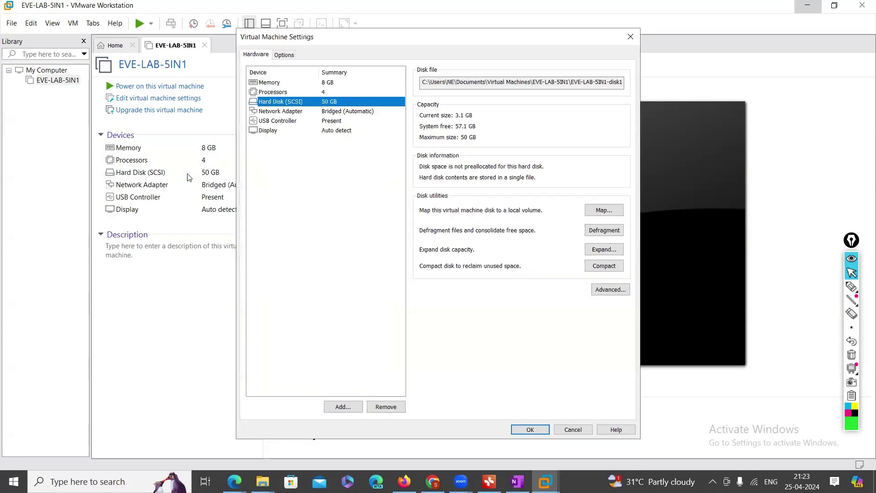
pyautogui.click(573, 430)
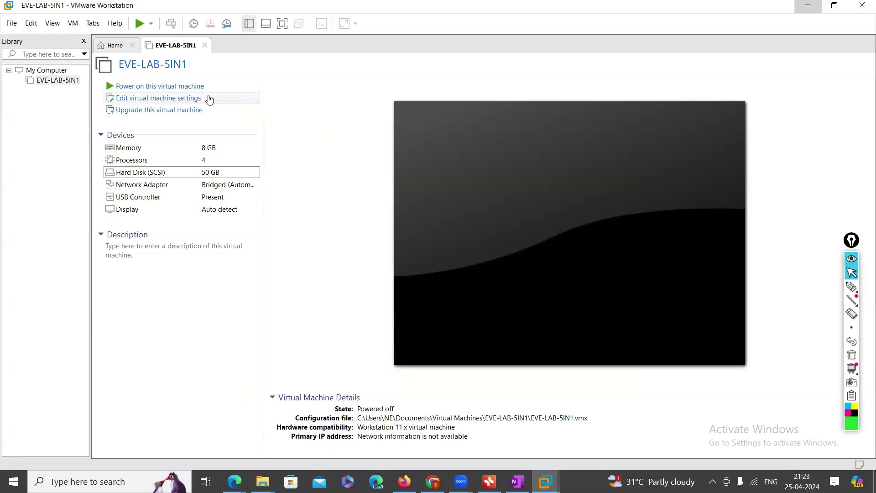
pyautogui.click(65, 82)
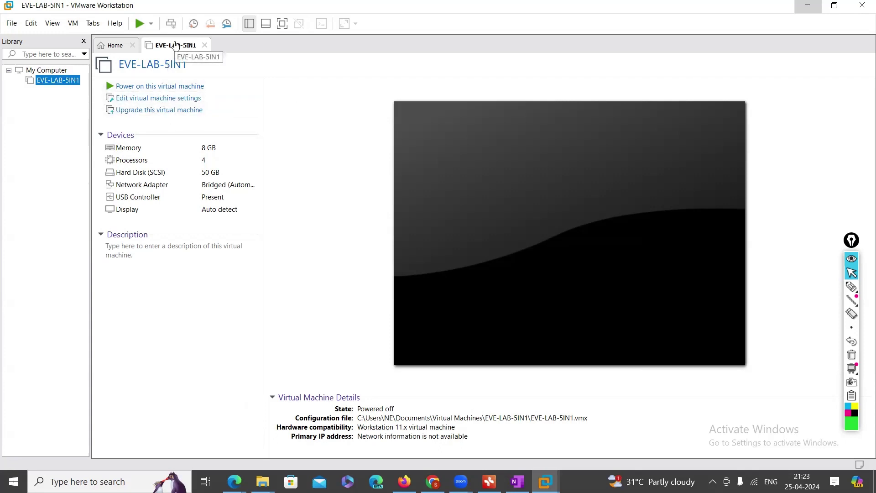
# Raise EVE-LAB-5IN1's memory slider from 8 GB to 16 GB (16384 MB)
pyautogui.click(169, 100)
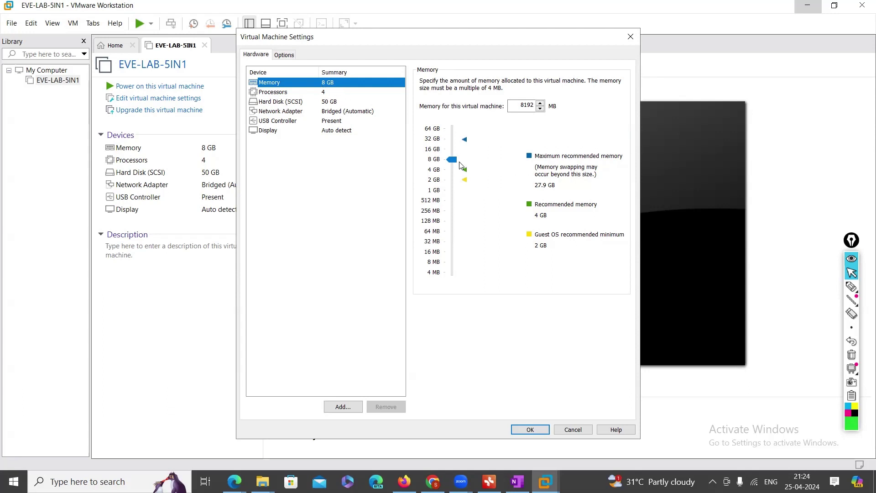
pyautogui.moveTo(452, 162); pyautogui.dragTo(451, 153)
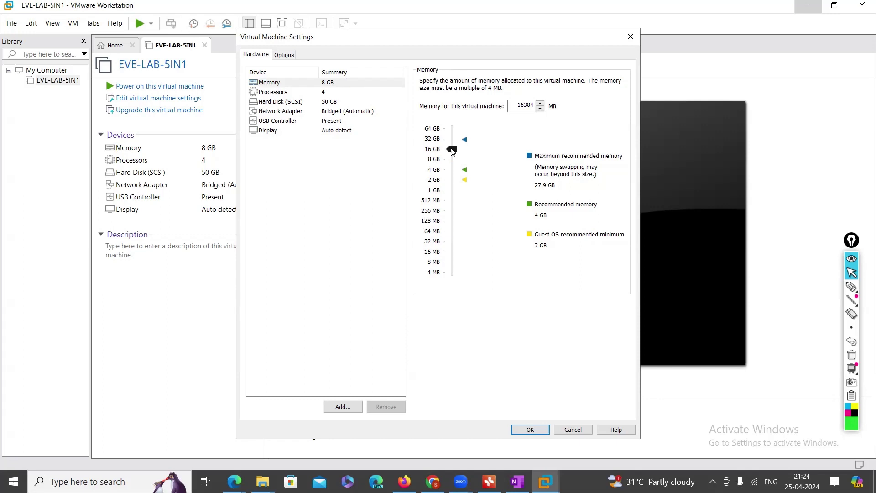
pyautogui.click(309, 93)
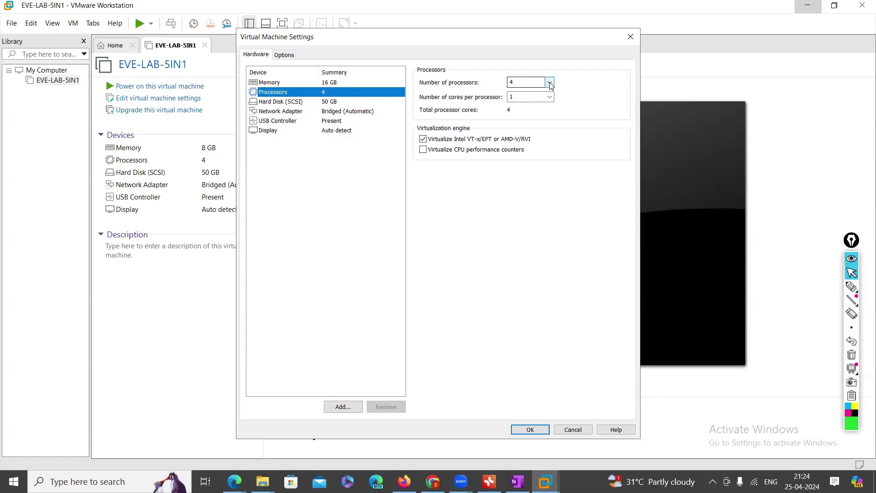
# Set 8 processors with 1 core per processor, for 8 cores total
pyautogui.click(550, 82)
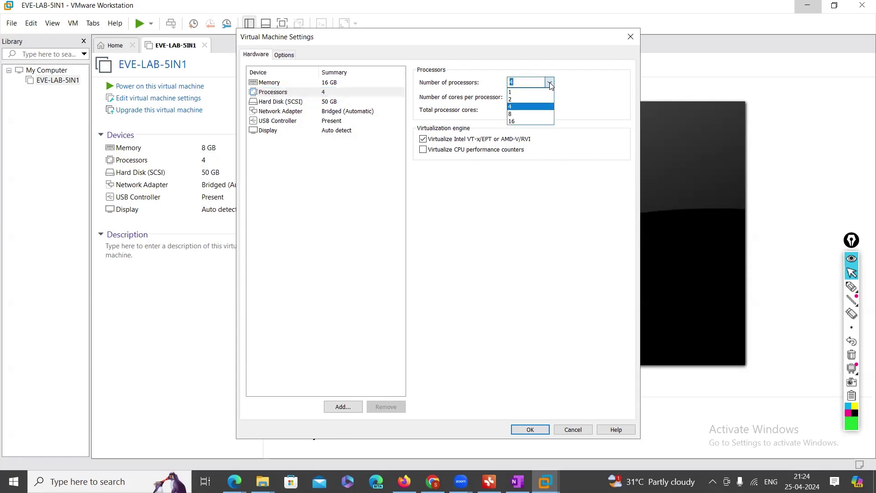
pyautogui.click(512, 114)
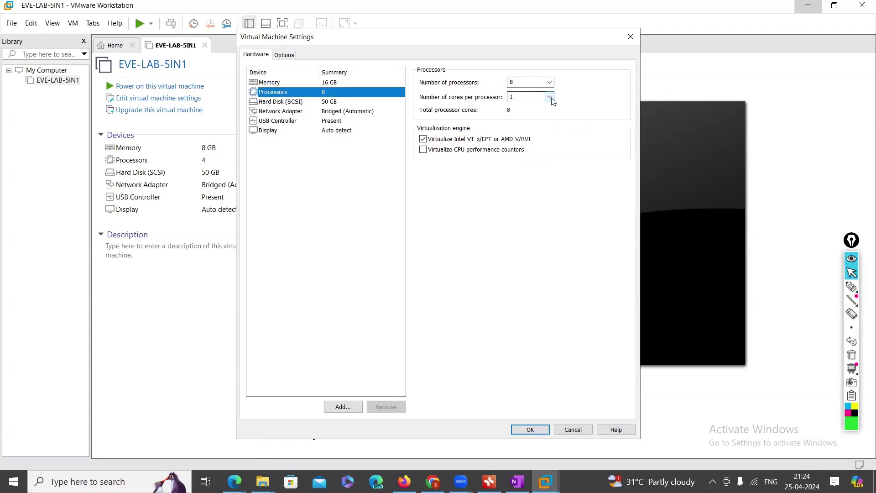
pyautogui.click(551, 97)
pyautogui.click(521, 110)
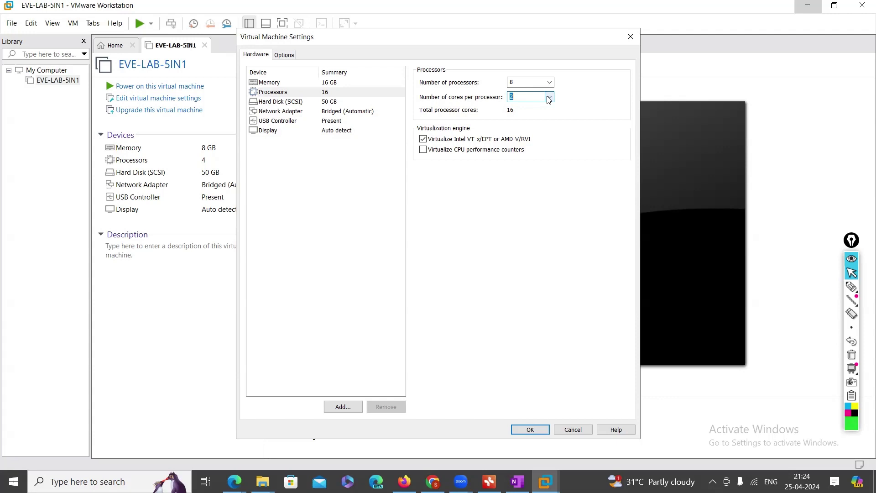
pyautogui.click(551, 98)
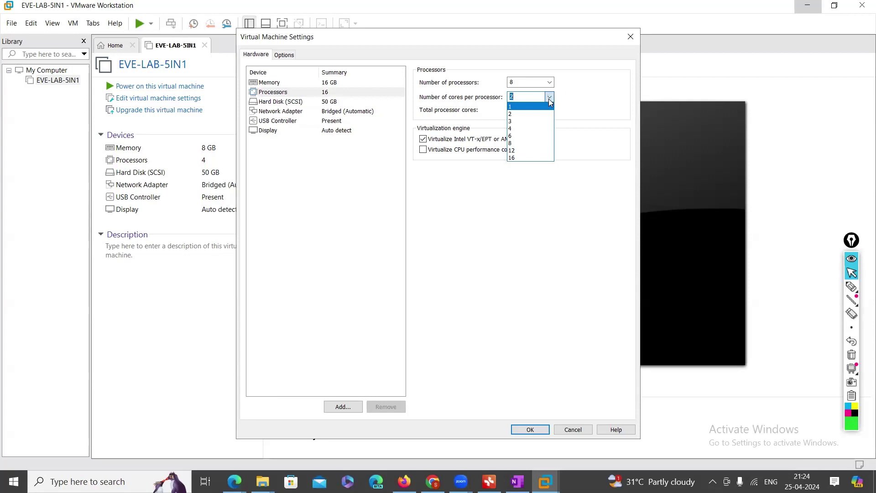
pyautogui.click(521, 106)
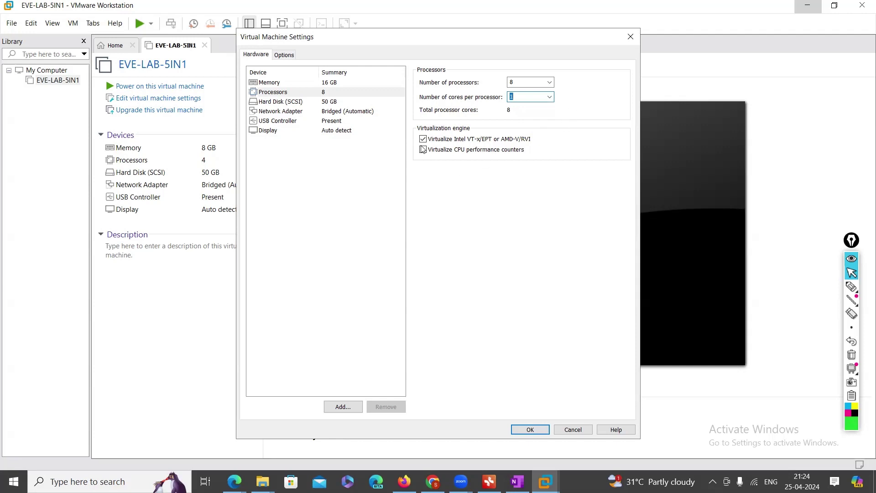
pyautogui.click(852, 287)
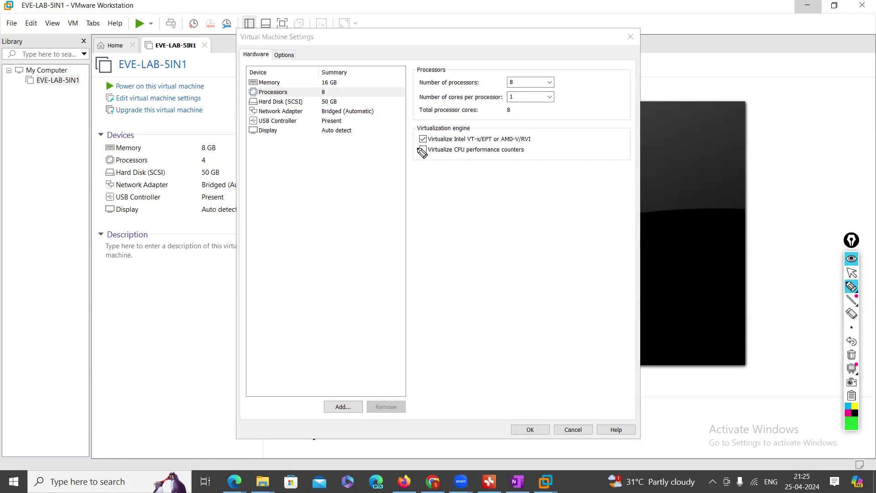
pyautogui.moveTo(431, 146)
pyautogui.mouseDown()
pyautogui.moveTo(522, 145)
pyautogui.moveTo(540, 132)
pyautogui.moveTo(424, 129)
pyautogui.moveTo(413, 142)
pyautogui.moveTo(443, 147)
pyautogui.mouseUp()
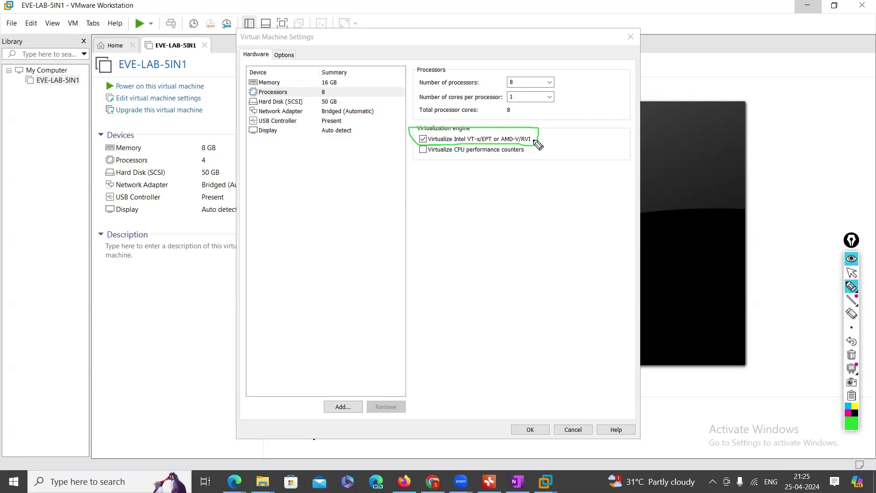
pyautogui.moveTo(537, 145); pyautogui.dragTo(574, 128)
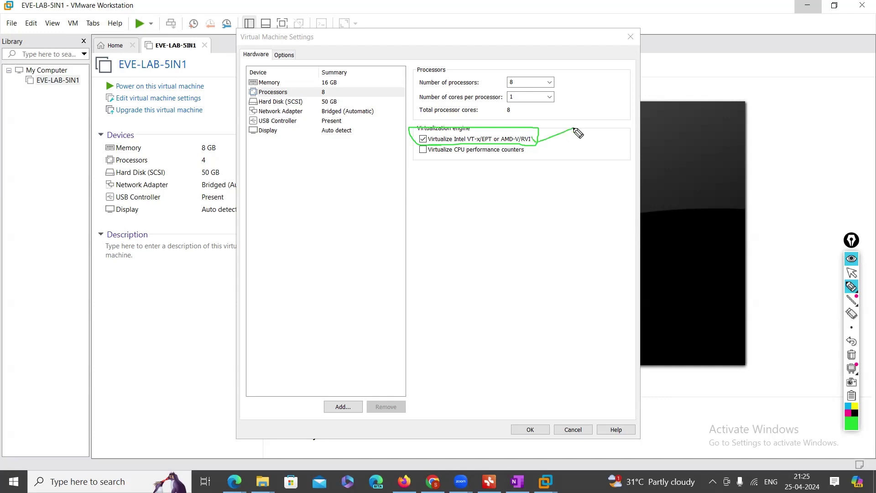
pyautogui.click(852, 287)
pyautogui.moveTo(336, 70)
pyautogui.mouseDown()
pyautogui.moveTo(344, 160)
pyautogui.moveTo(355, 115)
pyautogui.moveTo(313, 63)
pyautogui.mouseUp()
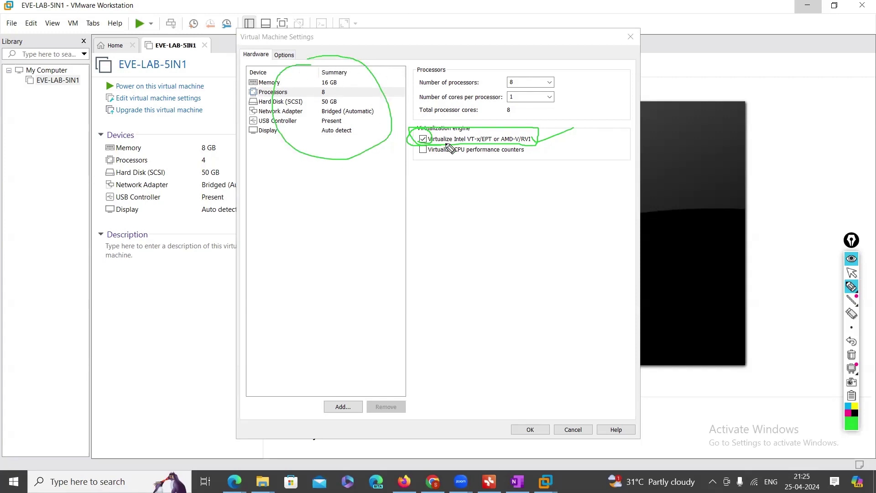
pyautogui.moveTo(423, 142)
pyautogui.mouseDown()
pyautogui.moveTo(543, 141)
pyautogui.moveTo(402, 140)
pyautogui.moveTo(456, 151)
pyautogui.mouseUp()
pyautogui.click(852, 356)
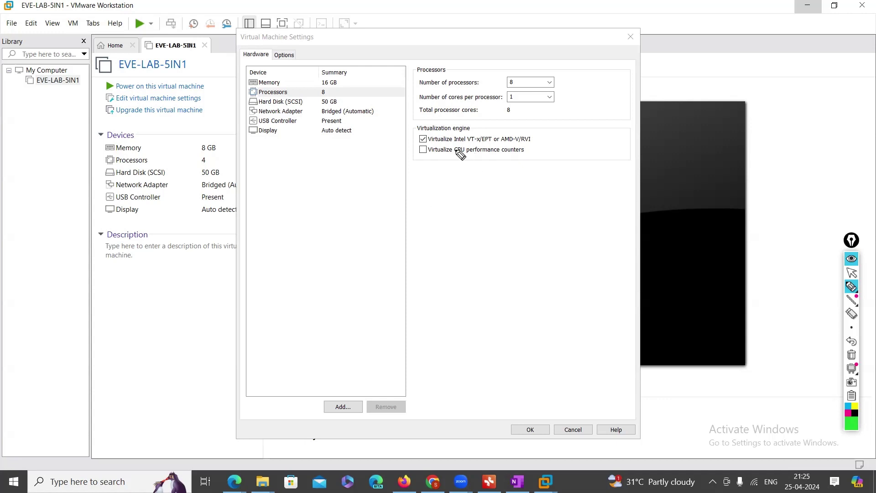
pyautogui.click(852, 286)
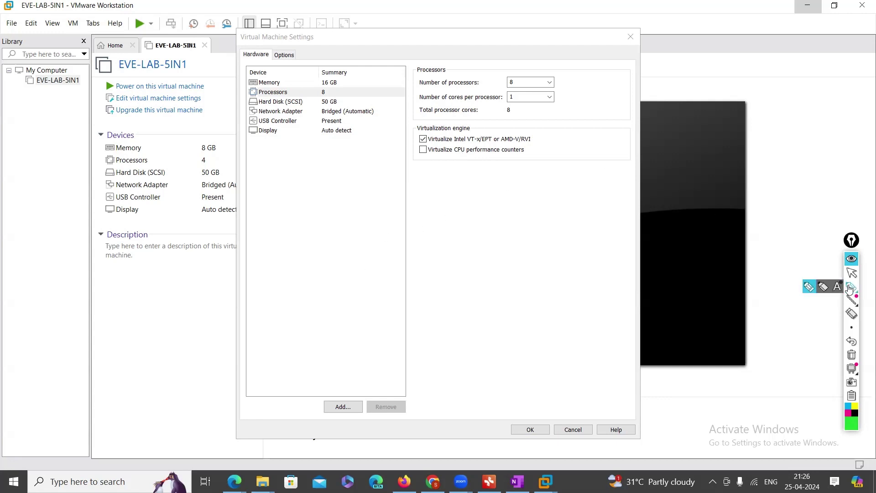
pyautogui.moveTo(499, 296)
pyautogui.mouseDown()
pyautogui.moveTo(550, 293)
pyautogui.moveTo(512, 329)
pyautogui.moveTo(543, 311)
pyautogui.moveTo(539, 304)
pyautogui.mouseUp()
pyautogui.moveTo(474, 268)
pyautogui.mouseDown()
pyautogui.moveTo(551, 245)
pyautogui.moveTo(514, 267)
pyautogui.moveTo(535, 264)
pyautogui.moveTo(512, 269)
pyautogui.moveTo(534, 218)
pyautogui.moveTo(541, 246)
pyautogui.mouseUp()
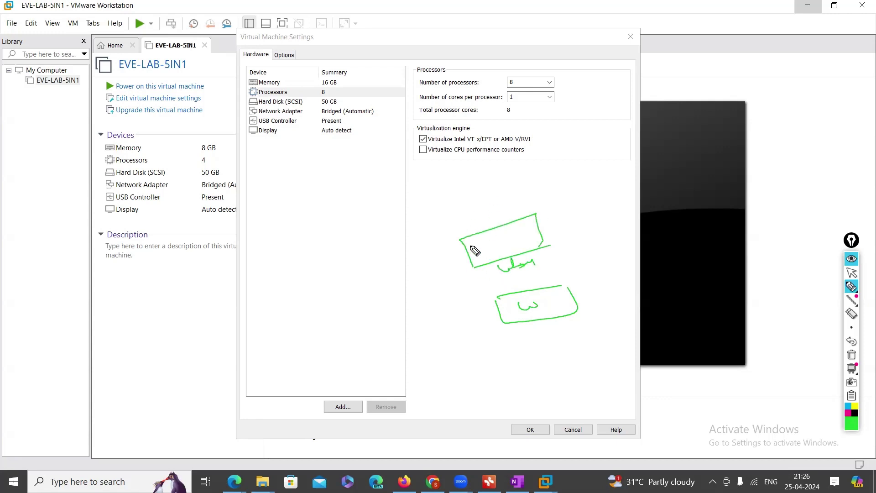
pyautogui.moveTo(471, 249); pyautogui.dragTo(531, 223)
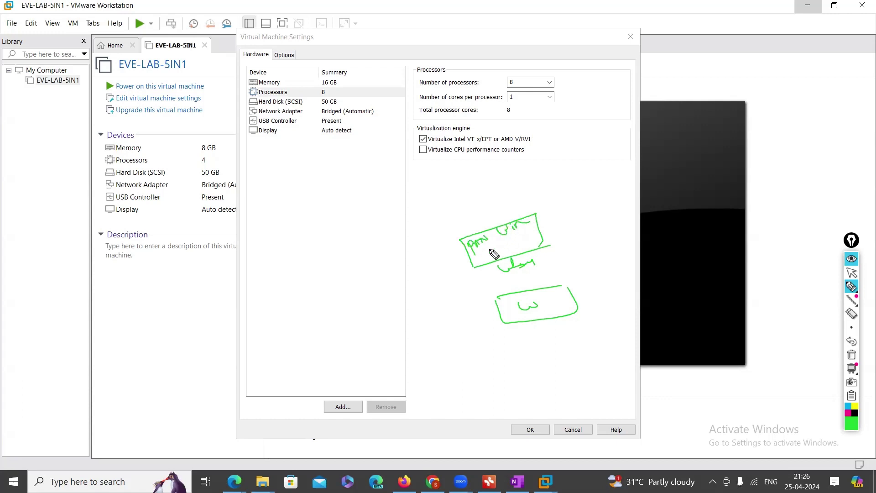
pyautogui.moveTo(493, 252)
pyautogui.mouseDown()
pyautogui.moveTo(511, 257)
pyautogui.moveTo(543, 238)
pyautogui.moveTo(504, 248)
pyautogui.moveTo(507, 238)
pyautogui.moveTo(475, 229)
pyautogui.moveTo(470, 250)
pyautogui.mouseUp()
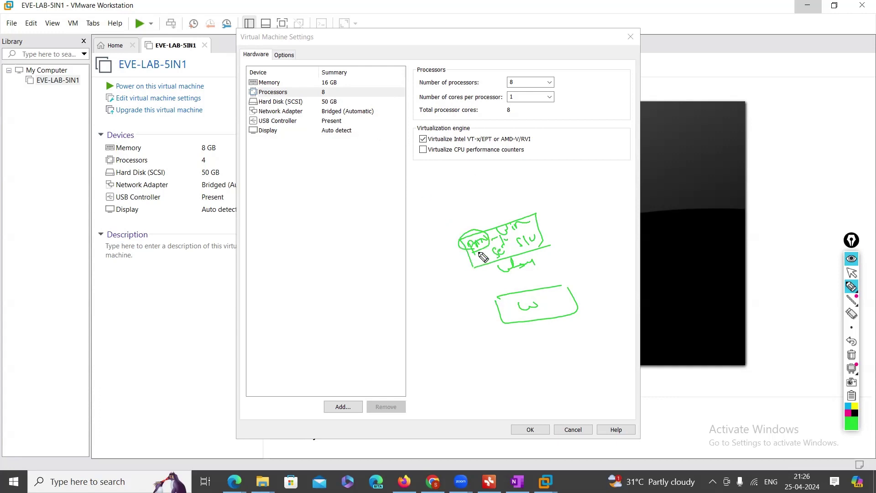
pyautogui.moveTo(465, 249)
pyautogui.mouseDown()
pyautogui.moveTo(340, 203)
pyautogui.moveTo(323, 143)
pyautogui.moveTo(320, 153)
pyautogui.moveTo(343, 151)
pyautogui.mouseUp()
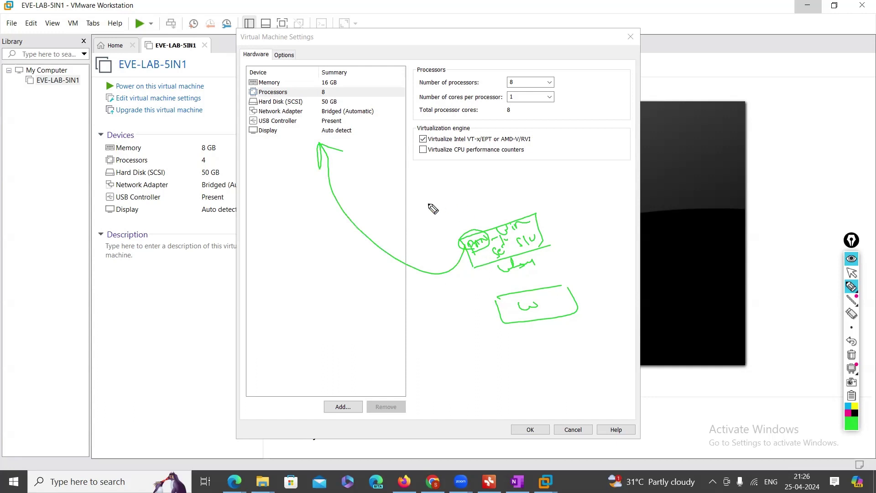
pyautogui.moveTo(336, 96)
pyautogui.mouseDown()
pyautogui.moveTo(322, 74)
pyautogui.moveTo(342, 89)
pyautogui.moveTo(151, 251)
pyautogui.moveTo(167, 259)
pyautogui.mouseUp()
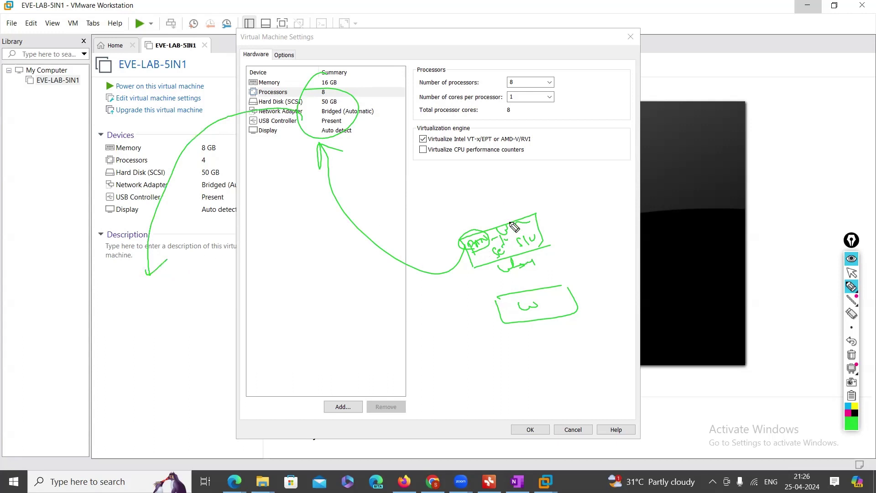
pyautogui.moveTo(565, 211)
pyautogui.mouseDown()
pyautogui.moveTo(565, 197)
pyautogui.moveTo(584, 223)
pyautogui.moveTo(584, 209)
pyautogui.mouseUp()
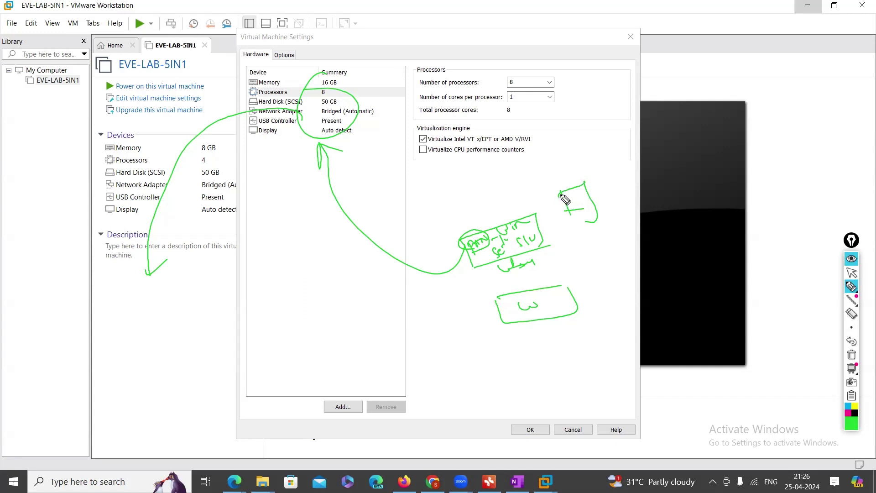
pyautogui.moveTo(560, 197)
pyautogui.mouseDown()
pyautogui.moveTo(481, 120)
pyautogui.moveTo(377, 122)
pyautogui.mouseUp()
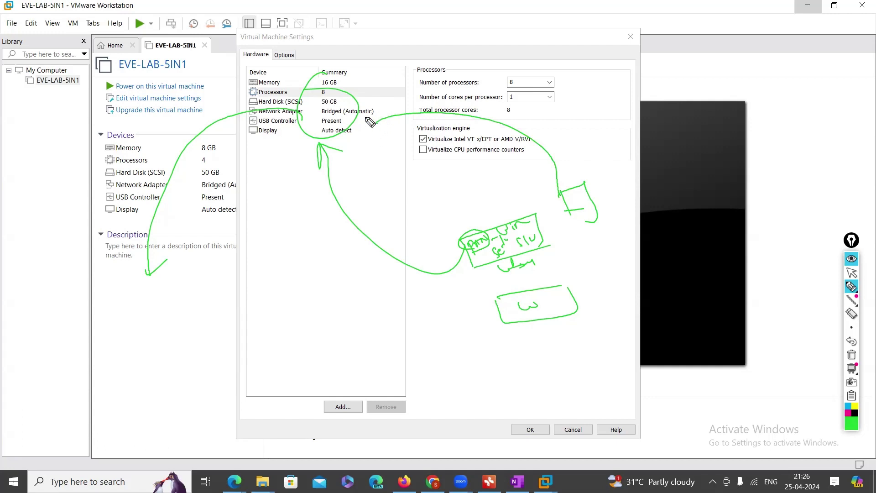
pyautogui.moveTo(309, 94)
pyautogui.mouseDown()
pyautogui.moveTo(134, 143)
pyautogui.moveTo(123, 254)
pyautogui.moveTo(132, 243)
pyautogui.mouseUp()
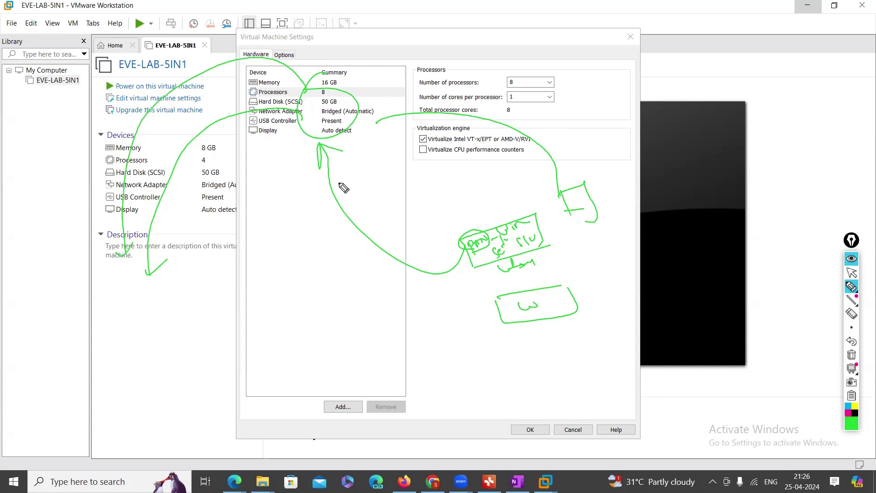
pyautogui.moveTo(456, 85)
pyautogui.mouseDown()
pyautogui.moveTo(457, 98)
pyautogui.moveTo(465, 90)
pyautogui.moveTo(468, 96)
pyautogui.moveTo(503, 77)
pyautogui.mouseUp()
pyautogui.moveTo(507, 81); pyautogui.dragTo(539, 86)
pyautogui.moveTo(295, 54)
pyautogui.mouseDown()
pyautogui.moveTo(300, 62)
pyautogui.moveTo(358, 59)
pyautogui.moveTo(365, 51)
pyautogui.mouseUp()
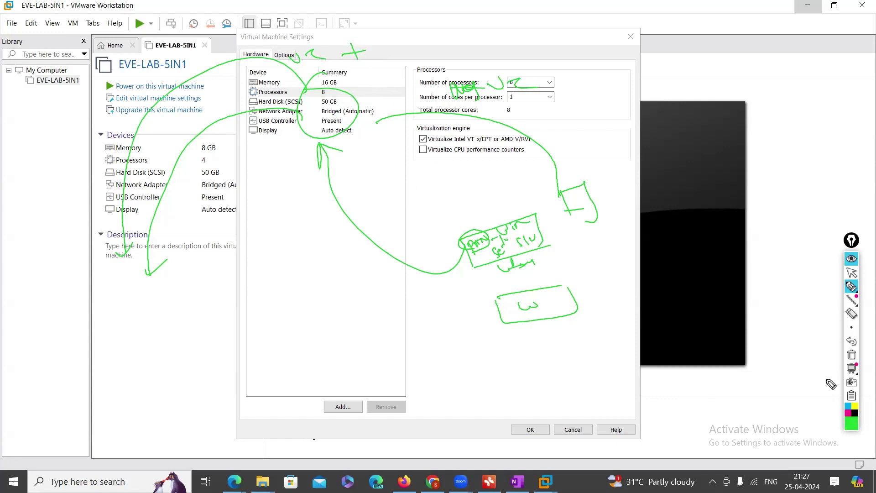
pyautogui.click(851, 356)
pyautogui.click(852, 286)
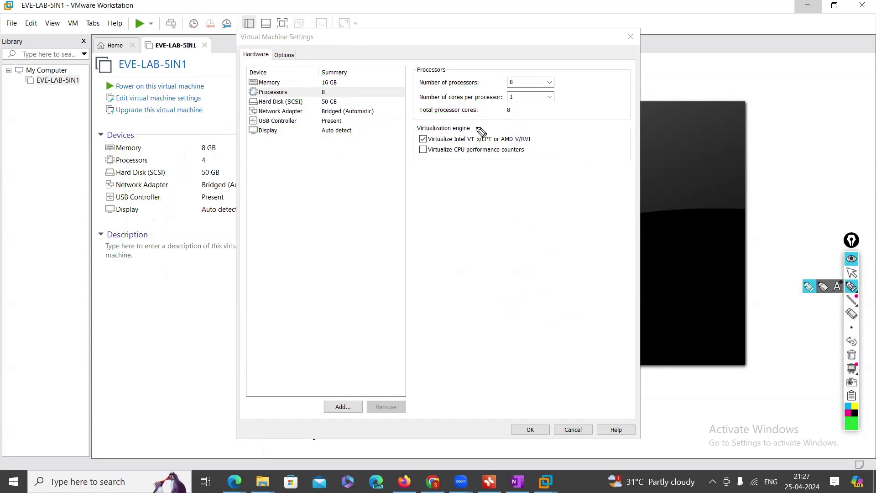
pyautogui.moveTo(429, 147)
pyautogui.mouseDown()
pyautogui.moveTo(538, 145)
pyautogui.moveTo(544, 132)
pyautogui.moveTo(427, 130)
pyautogui.moveTo(415, 145)
pyautogui.moveTo(464, 142)
pyautogui.mouseUp()
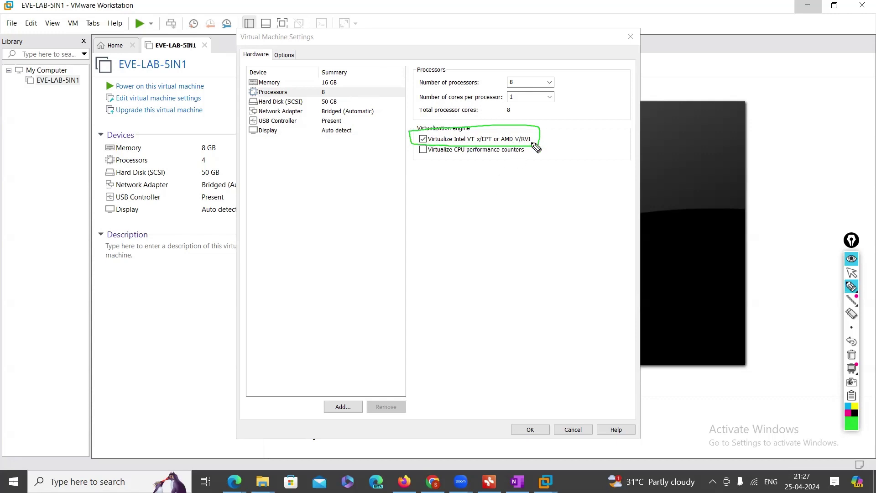
pyautogui.moveTo(537, 139); pyautogui.dragTo(584, 121)
pyautogui.moveTo(514, 144); pyautogui.dragTo(530, 143)
pyautogui.moveTo(536, 142)
pyautogui.mouseDown()
pyautogui.moveTo(536, 133)
pyautogui.moveTo(532, 142)
pyautogui.mouseUp()
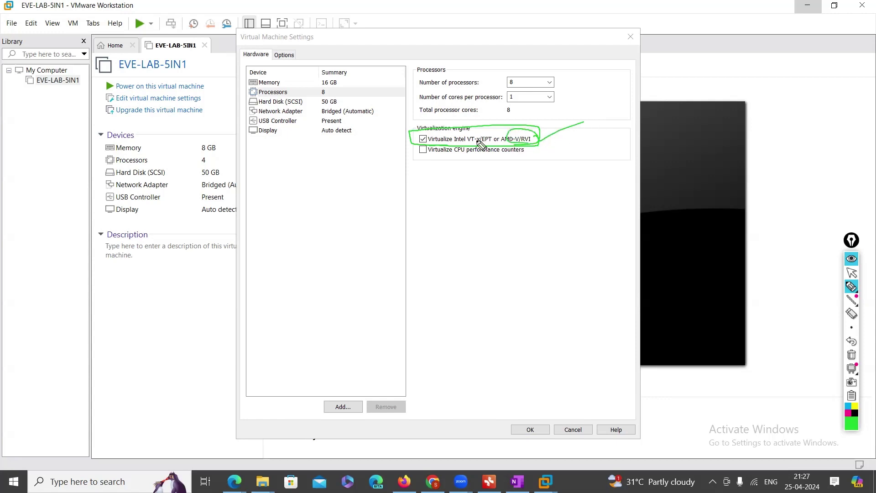
pyautogui.moveTo(467, 144)
pyautogui.mouseDown()
pyautogui.moveTo(480, 145)
pyautogui.moveTo(470, 127)
pyautogui.moveTo(482, 145)
pyautogui.mouseUp()
pyautogui.moveTo(398, 147); pyautogui.dragTo(422, 139)
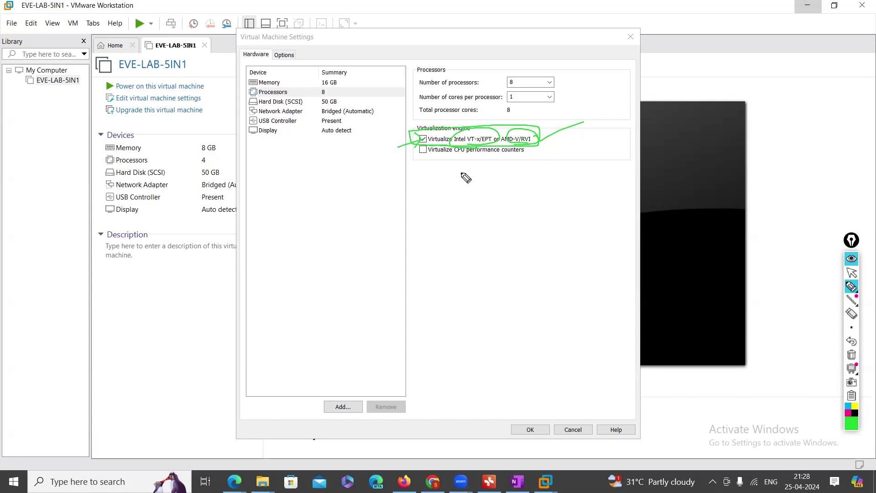
pyautogui.click(852, 355)
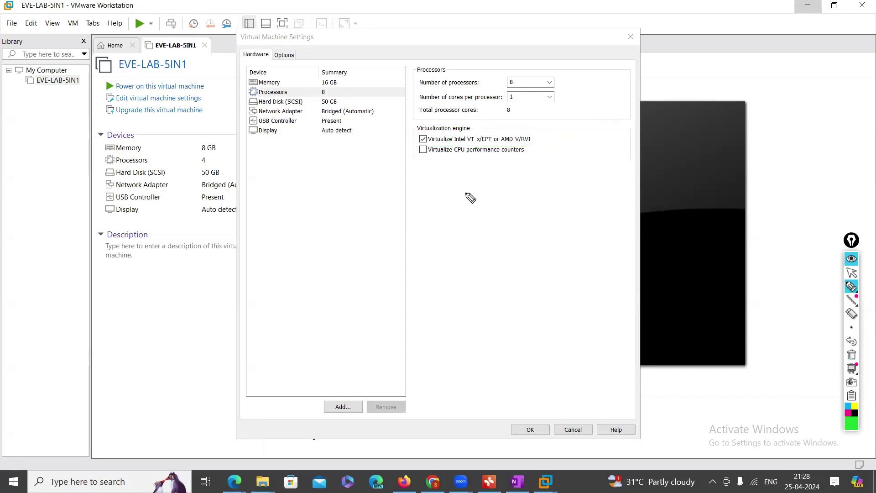
pyautogui.moveTo(418, 147)
pyautogui.mouseDown()
pyautogui.moveTo(525, 152)
pyautogui.moveTo(501, 121)
pyautogui.moveTo(424, 147)
pyautogui.mouseUp()
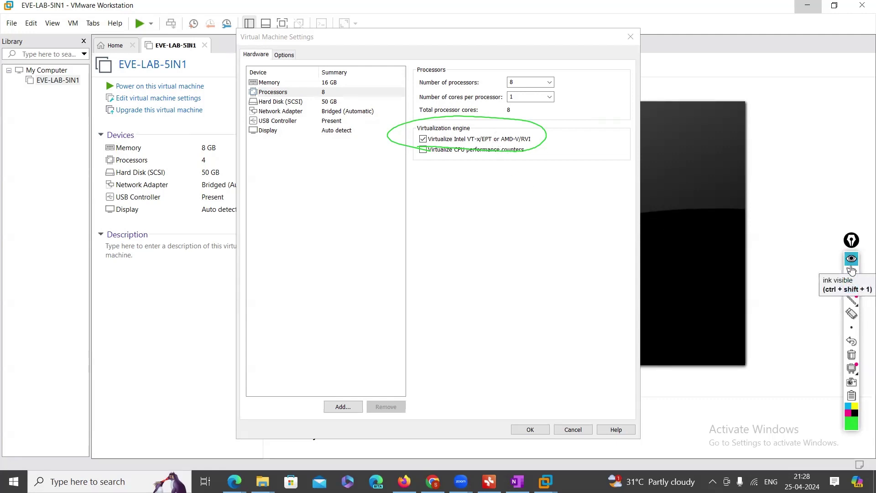
pyautogui.click(852, 354)
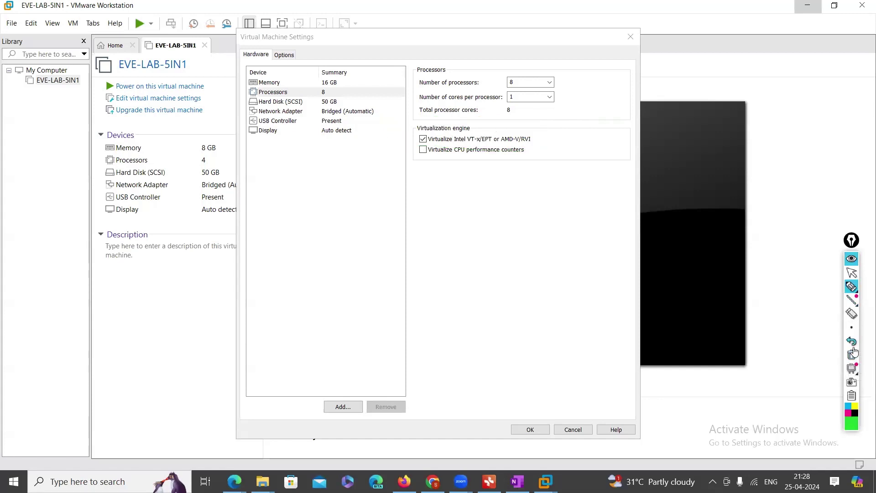
pyautogui.click(849, 275)
pyautogui.moveTo(858, 290)
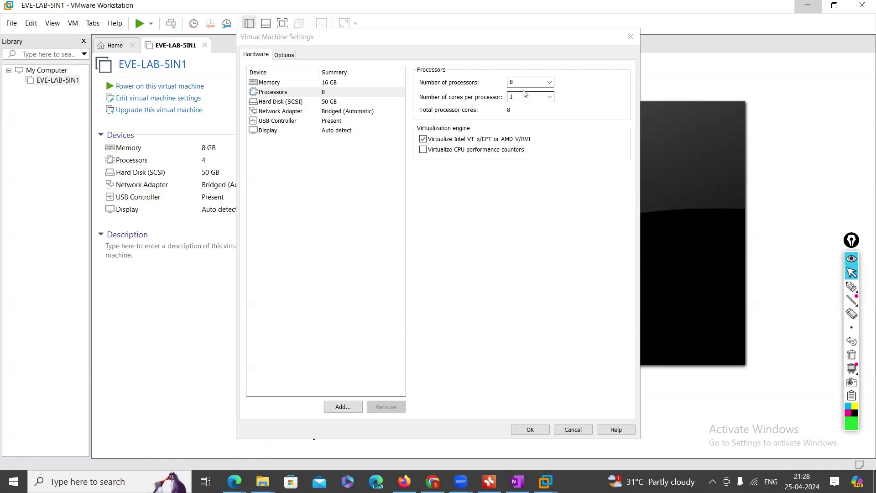
# Expand the Hard Disk (SCSI) maximum size from 50 GB to 100 GB and confirm
pyautogui.click(323, 85)
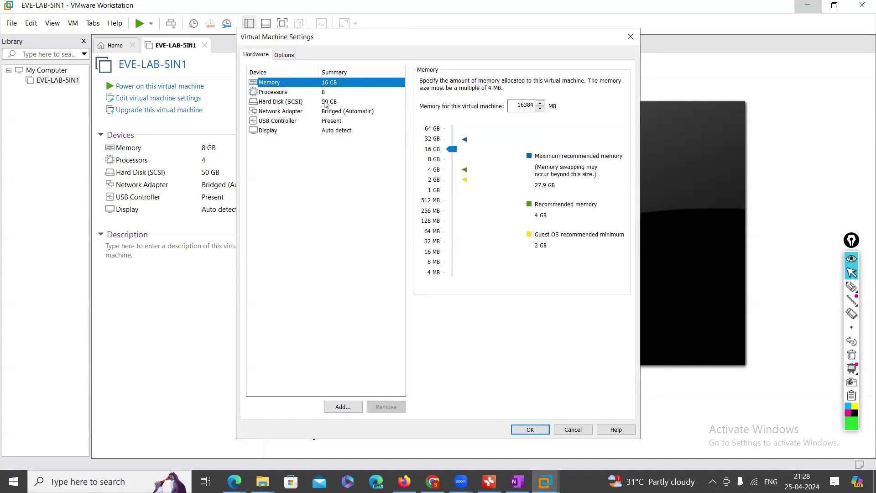
pyautogui.click(326, 104)
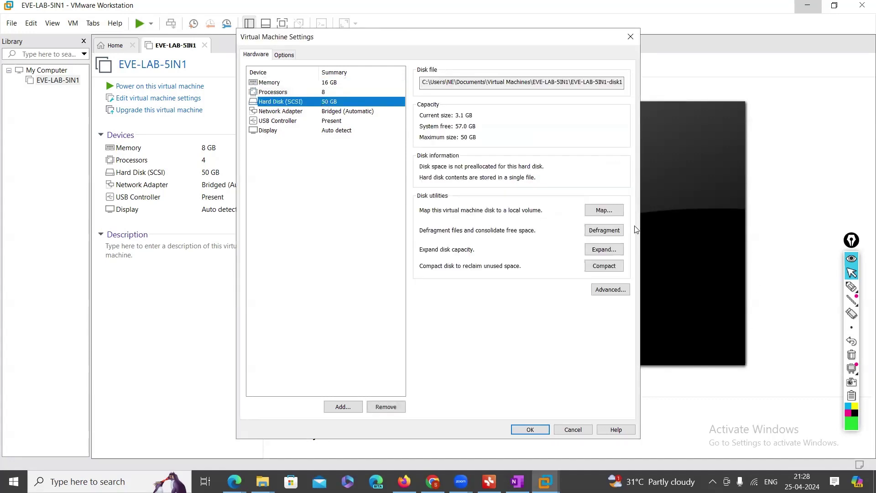
pyautogui.click(606, 251)
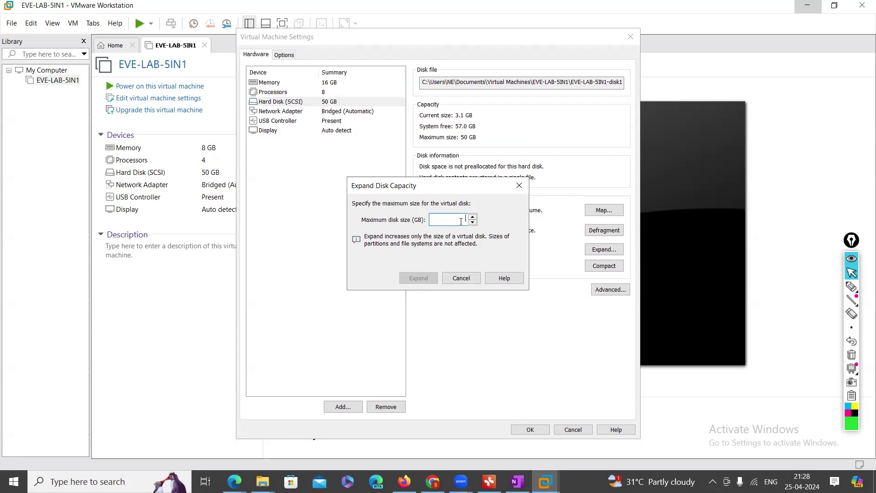
pyautogui.press('BackSpace')
pyautogui.press('BackSpace')
pyautogui.write('00')
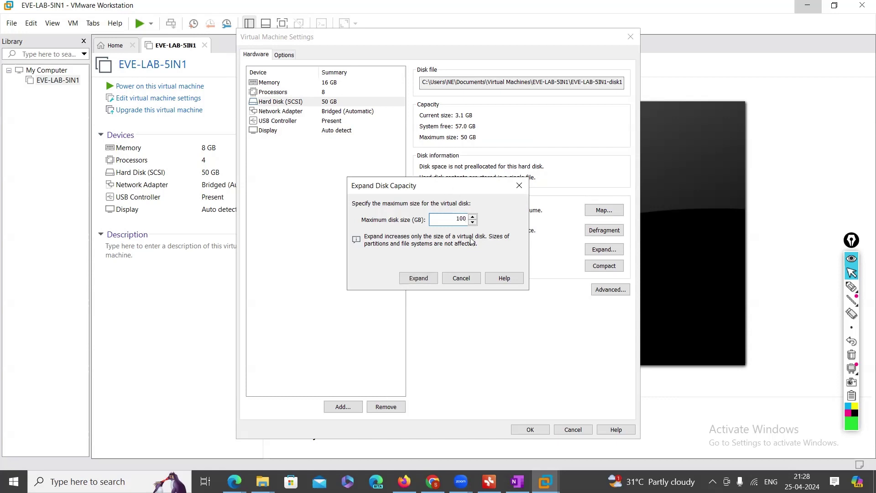
pyautogui.click(419, 280)
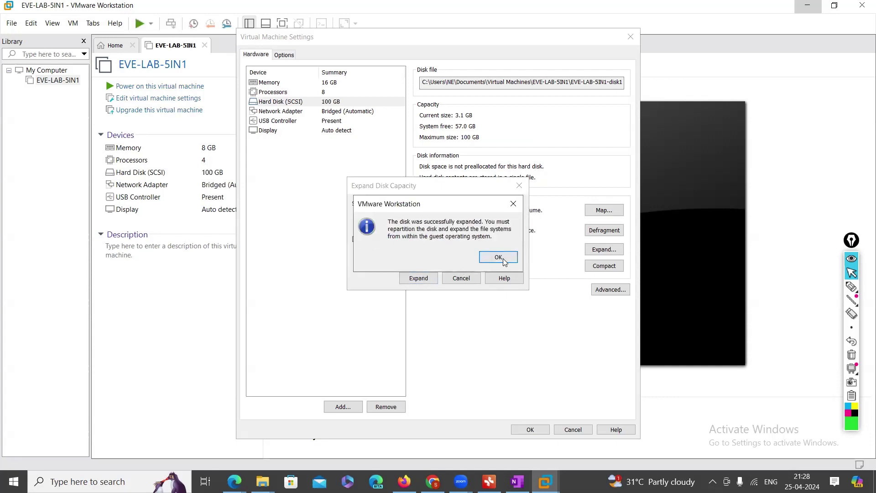
pyautogui.click(498, 258)
pyautogui.click(315, 113)
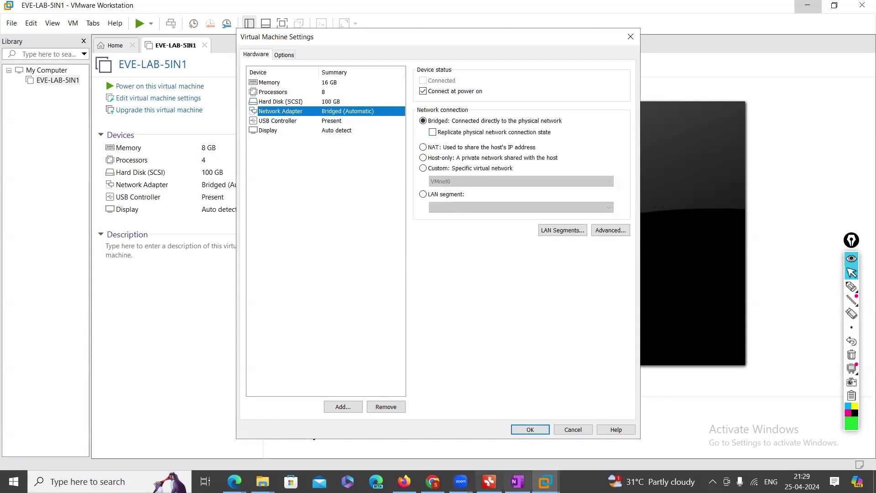
pyautogui.click(489, 482)
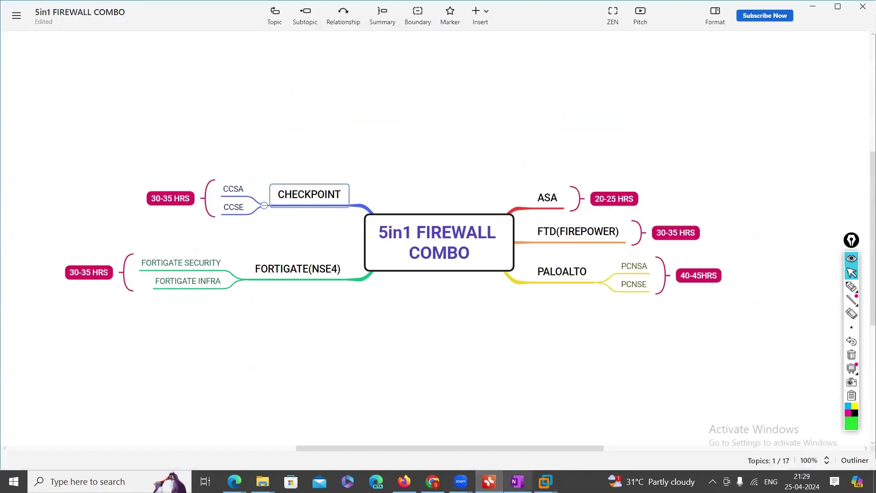
# In OneNote, ink-circle R1, R2 and the rectangle, sketching a link to an outside device
pyautogui.click(517, 482)
pyautogui.scroll(-3, 472, 297)
pyautogui.click(852, 286)
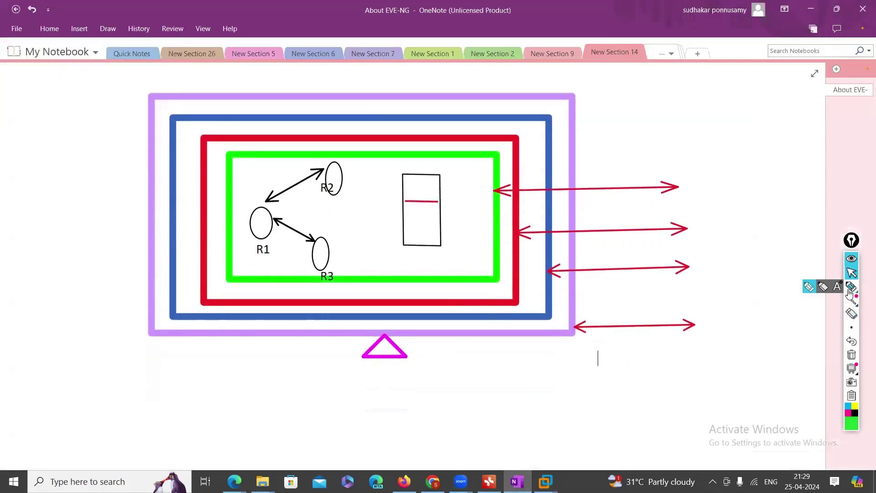
pyautogui.moveTo(266, 203)
pyautogui.mouseDown()
pyautogui.moveTo(294, 215)
pyautogui.moveTo(280, 208)
pyautogui.mouseUp()
pyautogui.moveTo(335, 165); pyautogui.dragTo(334, 197)
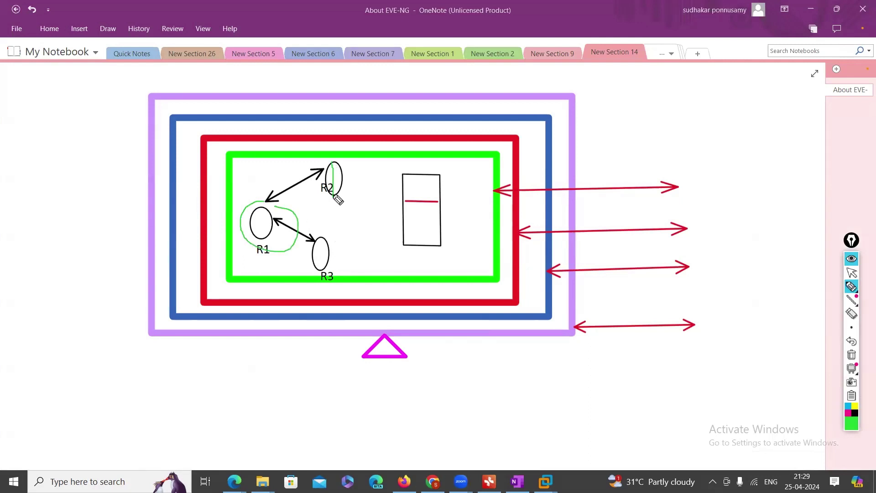
pyautogui.moveTo(419, 176); pyautogui.dragTo(437, 204)
pyautogui.moveTo(313, 216)
pyautogui.mouseDown()
pyautogui.moveTo(314, 231)
pyautogui.moveTo(347, 228)
pyautogui.moveTo(332, 249)
pyautogui.moveTo(345, 243)
pyautogui.moveTo(350, 219)
pyautogui.mouseUp()
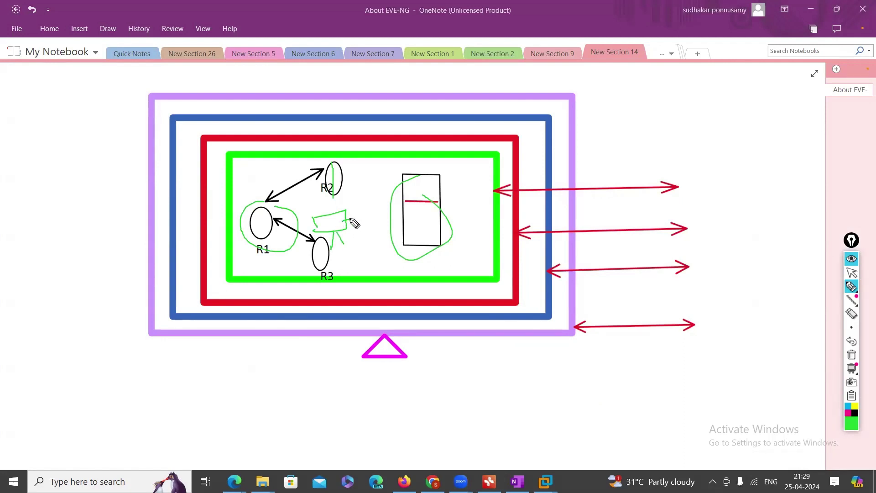
pyautogui.moveTo(351, 220)
pyautogui.mouseDown()
pyautogui.moveTo(434, 221)
pyautogui.moveTo(539, 259)
pyautogui.moveTo(574, 327)
pyautogui.moveTo(546, 340)
pyautogui.moveTo(582, 320)
pyautogui.moveTo(579, 334)
pyautogui.moveTo(717, 292)
pyautogui.moveTo(727, 309)
pyautogui.mouseUp()
pyautogui.moveTo(715, 272)
pyautogui.mouseDown()
pyautogui.moveTo(753, 301)
pyautogui.moveTo(732, 307)
pyautogui.moveTo(735, 320)
pyautogui.moveTo(751, 318)
pyautogui.mouseUp()
pyautogui.click(851, 273)
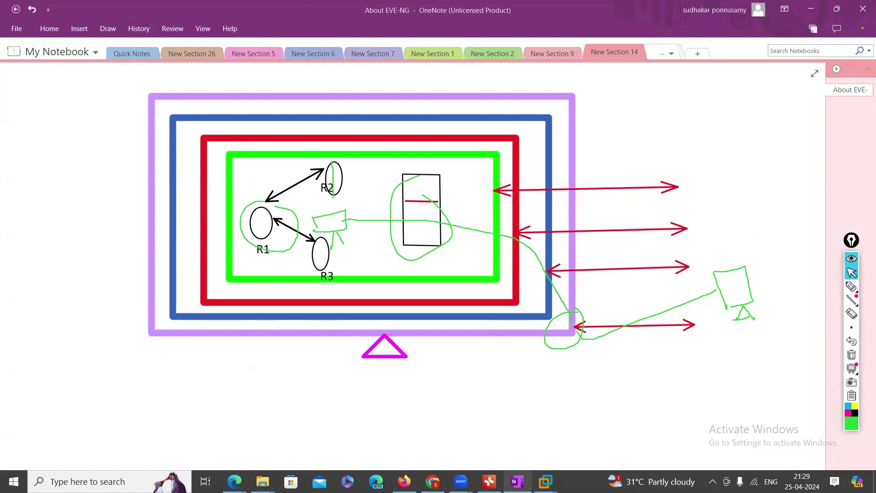
pyautogui.moveTo(546, 481)
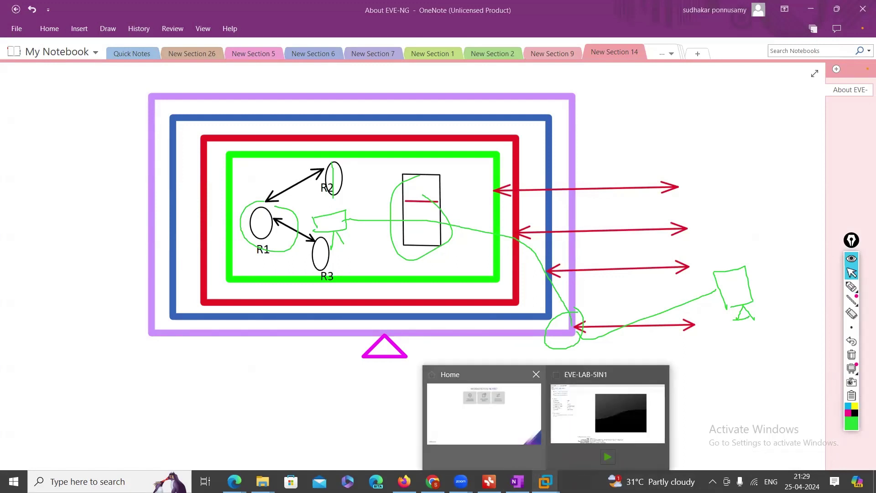
pyautogui.click(594, 422)
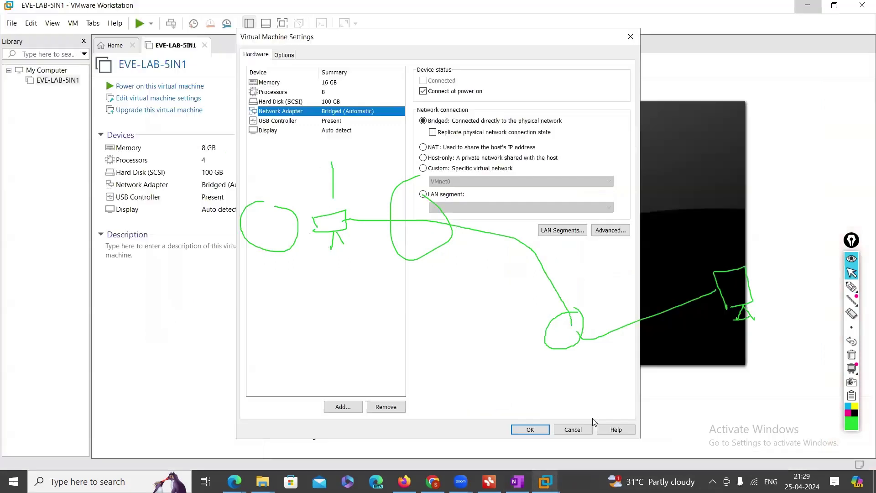
# Highlight the Bridged option and tick 'Replicate physical network connection state'
pyautogui.click(852, 287)
pyautogui.moveTo(472, 168); pyautogui.dragTo(521, 165)
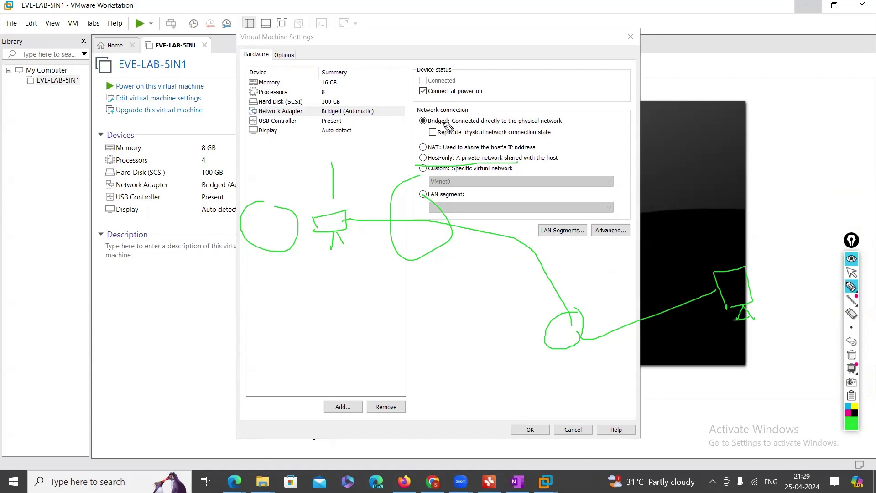
pyautogui.moveTo(425, 117)
pyautogui.mouseDown()
pyautogui.moveTo(410, 132)
pyautogui.moveTo(426, 144)
pyautogui.moveTo(437, 114)
pyautogui.moveTo(424, 116)
pyautogui.moveTo(457, 106)
pyautogui.mouseUp()
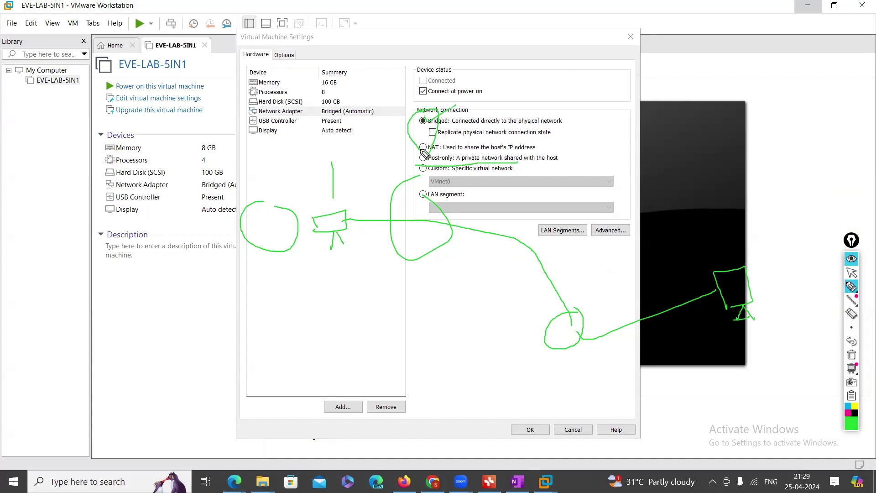
pyautogui.click(852, 355)
pyautogui.click(851, 274)
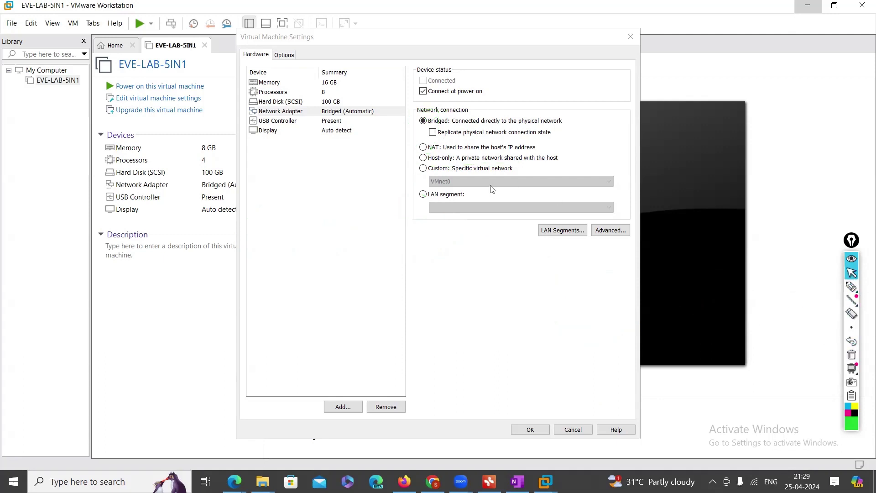
pyautogui.click(434, 133)
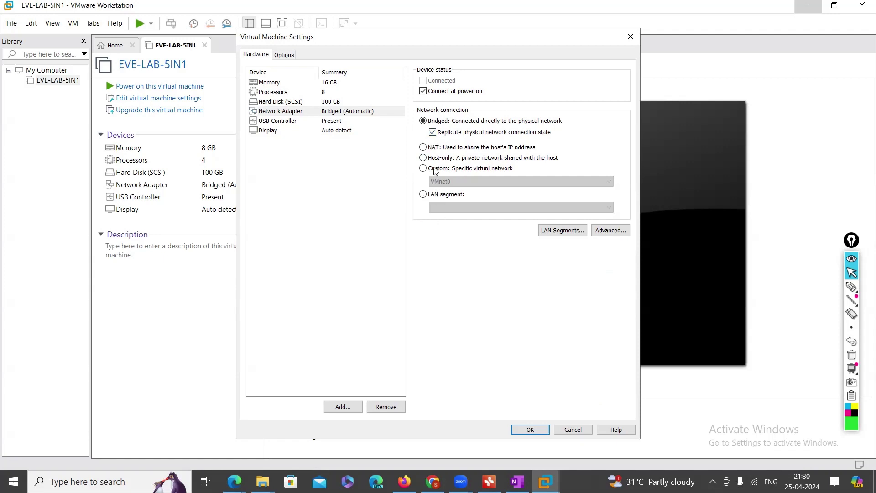
# Try NAT, switch back to Bridged, and save the settings with OK
pyautogui.click(853, 287)
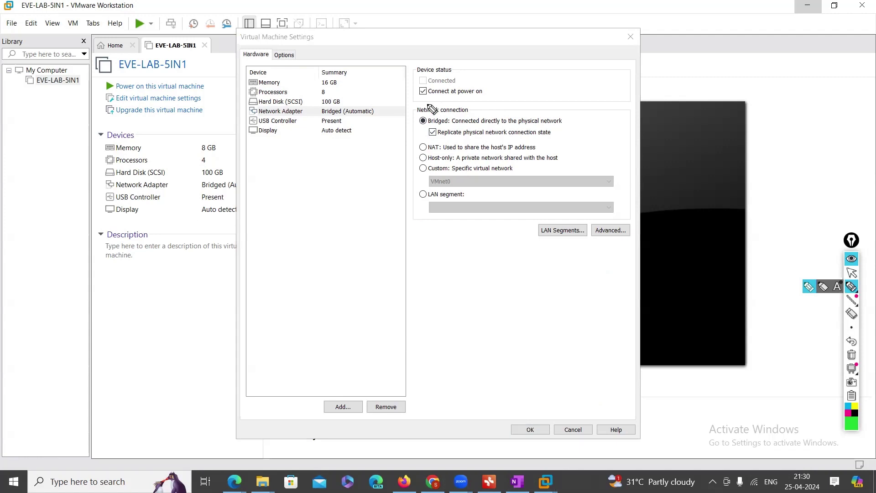
pyautogui.moveTo(428, 105); pyautogui.dragTo(407, 141)
pyautogui.moveTo(455, 158); pyautogui.dragTo(420, 102)
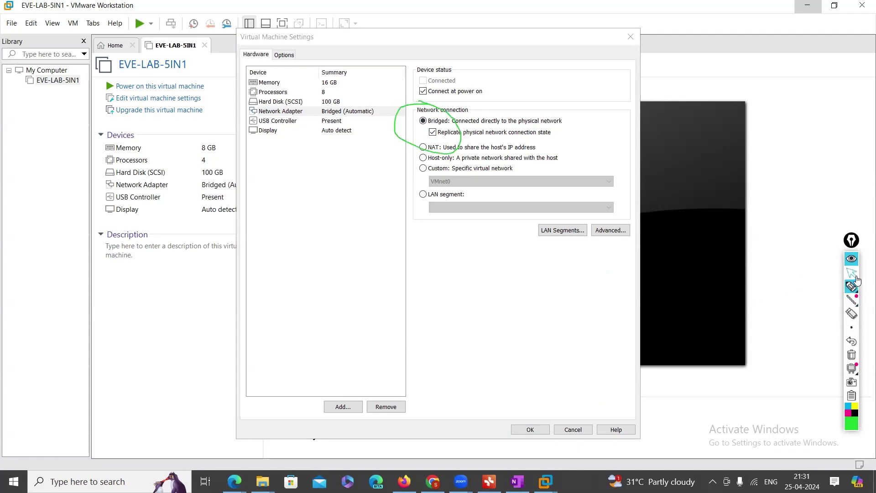
pyautogui.click(851, 273)
pyautogui.click(852, 354)
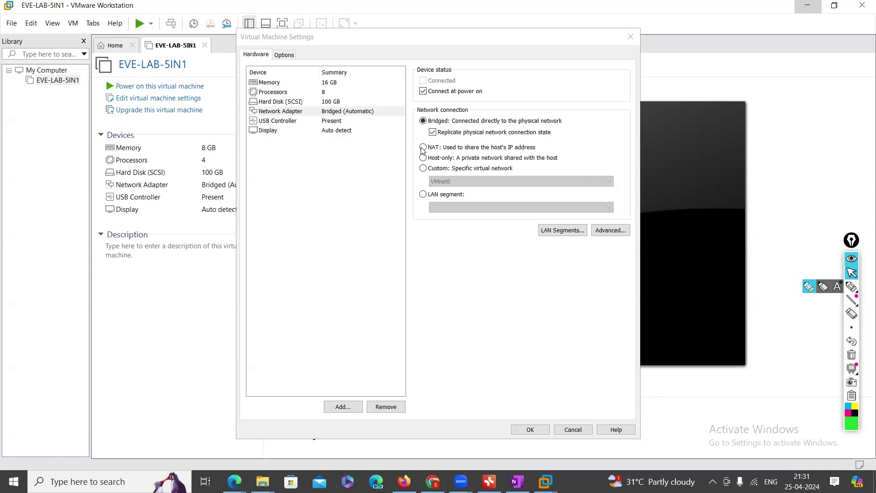
pyautogui.click(424, 147)
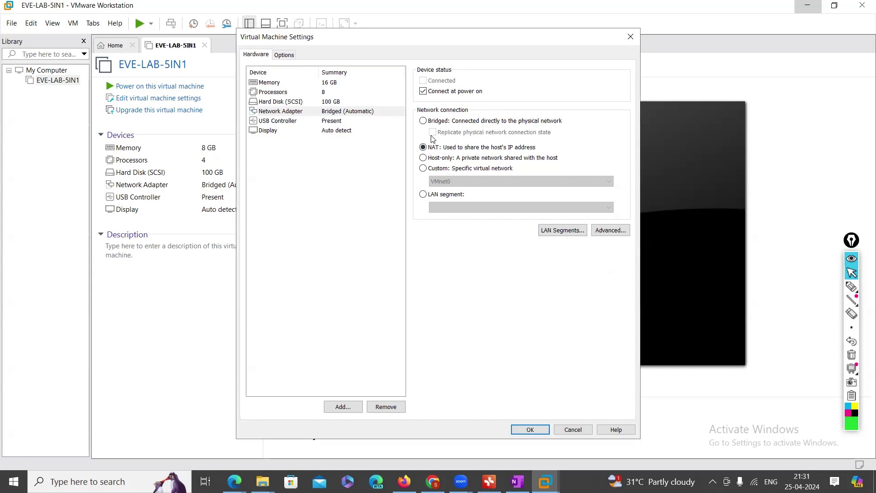
pyautogui.click(423, 121)
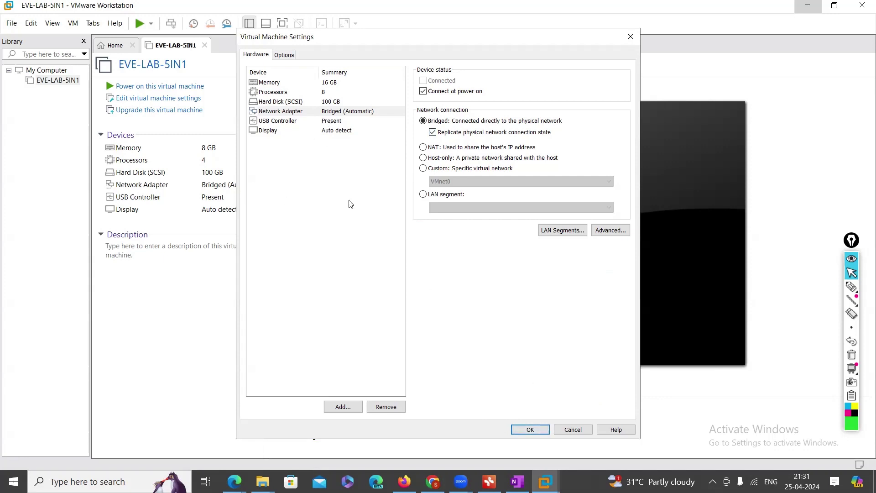
pyautogui.click(530, 430)
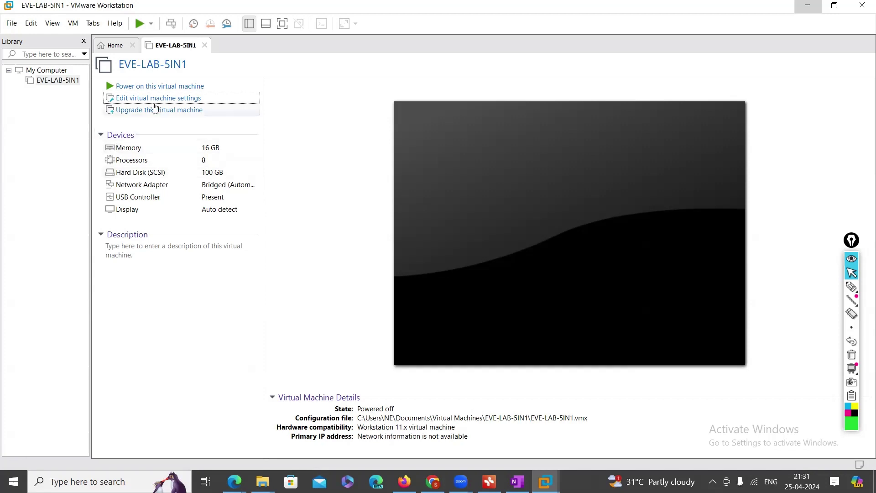
pyautogui.click(176, 87)
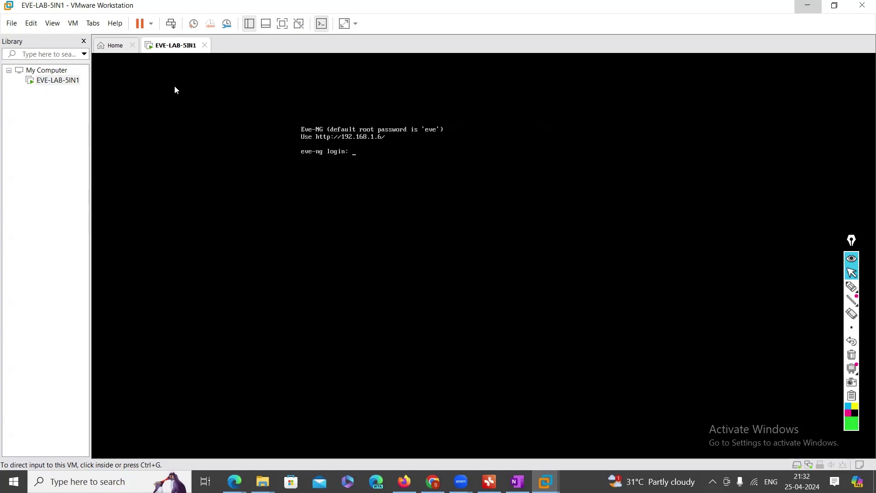
pyautogui.click(854, 289)
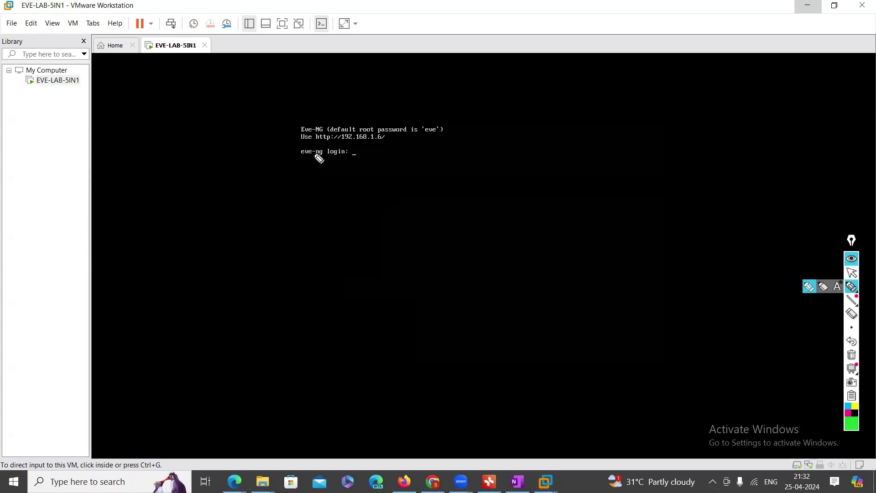
pyautogui.click(857, 276)
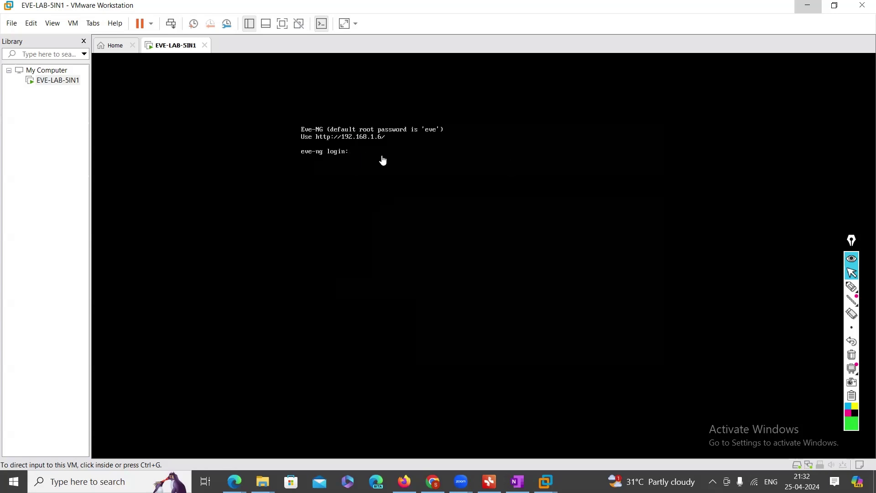
pyautogui.click(852, 287)
pyautogui.moveTo(345, 145)
pyautogui.mouseDown()
pyautogui.moveTo(376, 145)
pyautogui.moveTo(395, 132)
pyautogui.moveTo(323, 139)
pyautogui.moveTo(345, 147)
pyautogui.mouseUp()
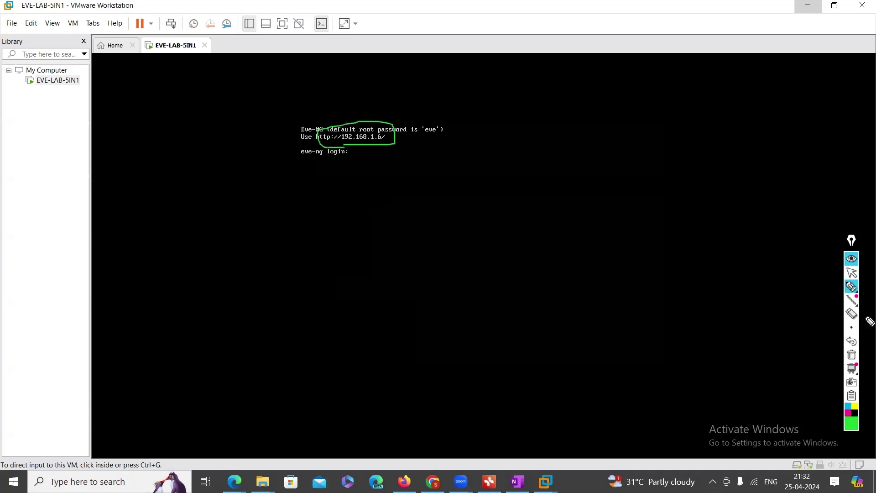
pyautogui.click(852, 355)
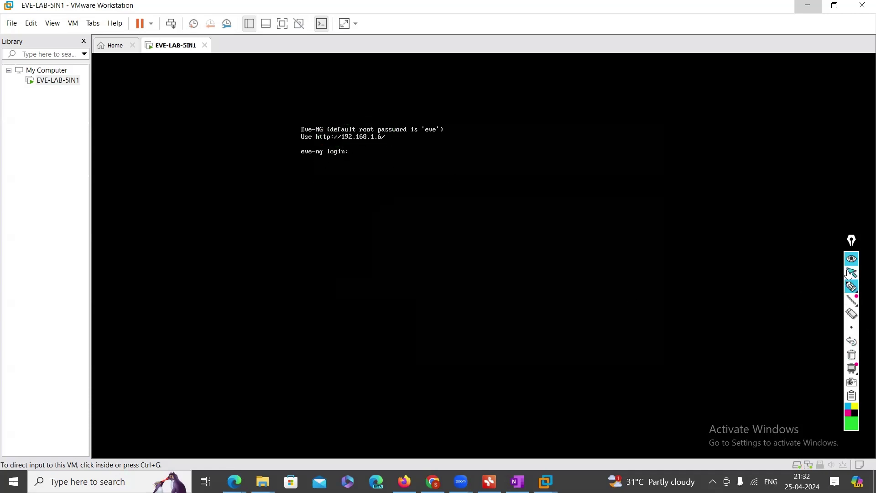
pyautogui.click(853, 274)
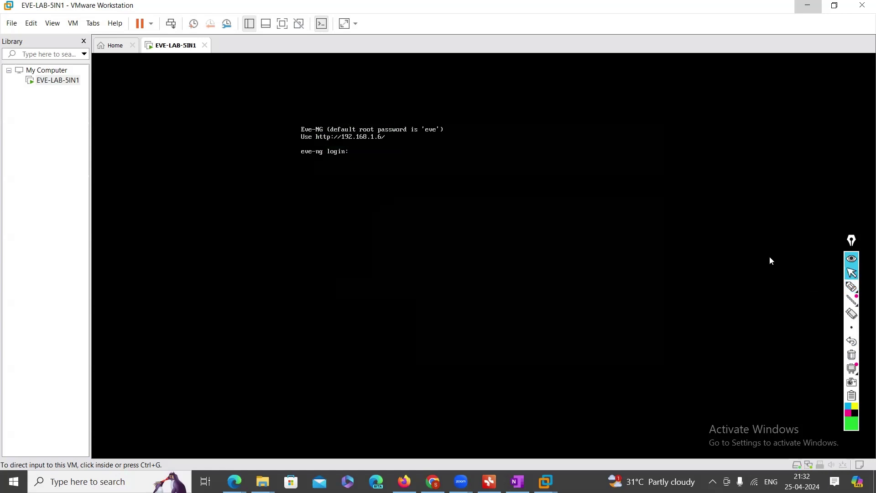
pyautogui.click(429, 180)
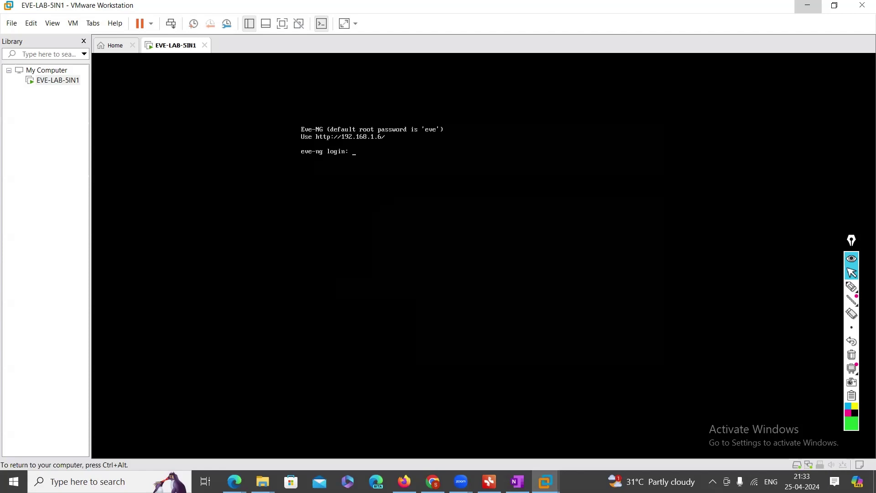
pyautogui.hotkey('ctrl', 'alt')
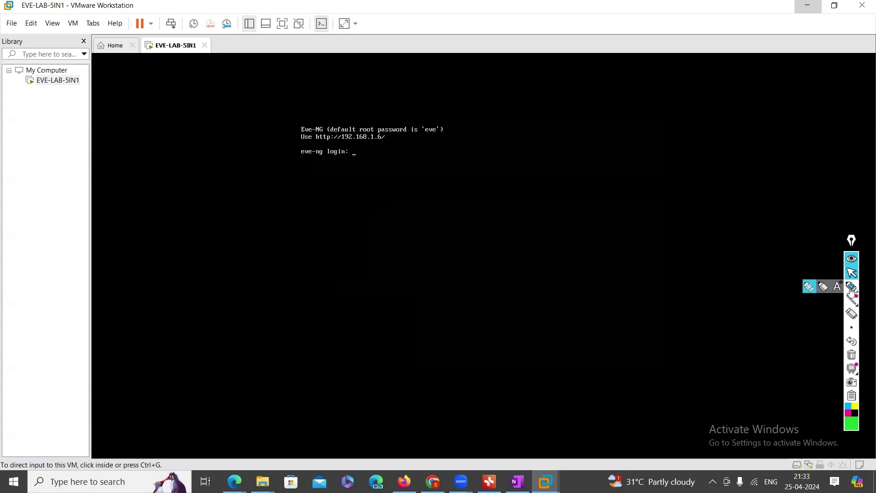
# Handwrite Eve-ng in green with arrows branching to CLI and GUI, circling GUI
pyautogui.click(851, 287)
pyautogui.moveTo(557, 118)
pyautogui.mouseDown()
pyautogui.moveTo(546, 141)
pyautogui.moveTo(593, 131)
pyautogui.moveTo(614, 155)
pyautogui.moveTo(597, 149)
pyautogui.moveTo(540, 183)
pyautogui.mouseUp()
pyautogui.moveTo(542, 175); pyautogui.dragTo(549, 182)
pyautogui.moveTo(515, 216)
pyautogui.mouseDown()
pyautogui.moveTo(516, 235)
pyautogui.moveTo(547, 235)
pyautogui.mouseUp()
pyautogui.click(545, 222)
pyautogui.moveTo(540, 232); pyautogui.dragTo(544, 212)
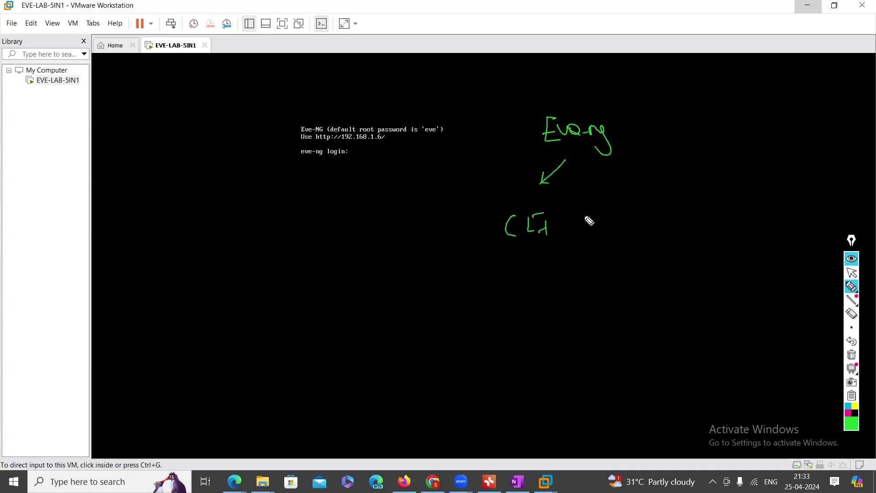
pyautogui.moveTo(589, 164); pyautogui.dragTo(606, 183)
pyautogui.moveTo(590, 184); pyautogui.dragTo(617, 181)
pyautogui.moveTo(624, 202)
pyautogui.mouseDown()
pyautogui.moveTo(620, 209)
pyautogui.moveTo(630, 206)
pyautogui.mouseUp()
pyautogui.moveTo(633, 203); pyautogui.dragTo(651, 211)
pyautogui.moveTo(646, 211)
pyautogui.mouseDown()
pyautogui.moveTo(662, 209)
pyautogui.moveTo(660, 196)
pyautogui.mouseUp()
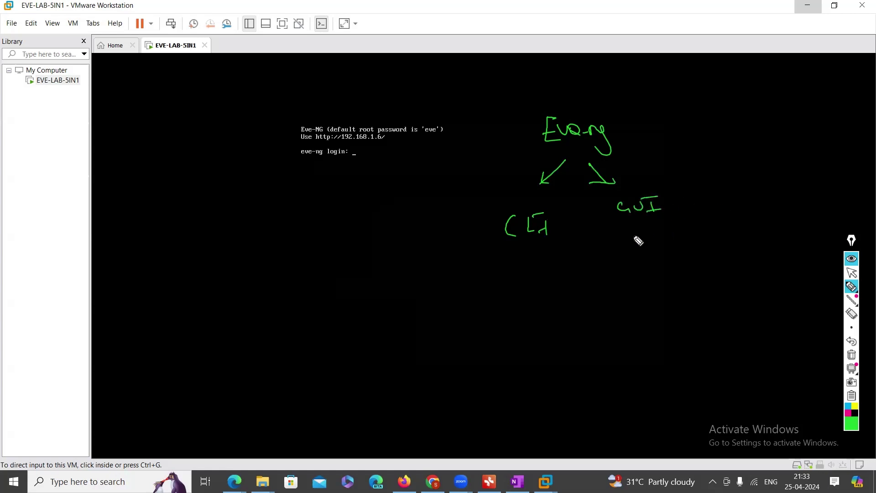
pyautogui.moveTo(638, 232)
pyautogui.mouseDown()
pyautogui.moveTo(634, 271)
pyautogui.moveTo(644, 264)
pyautogui.mouseUp()
pyautogui.moveTo(621, 221); pyautogui.dragTo(718, 204)
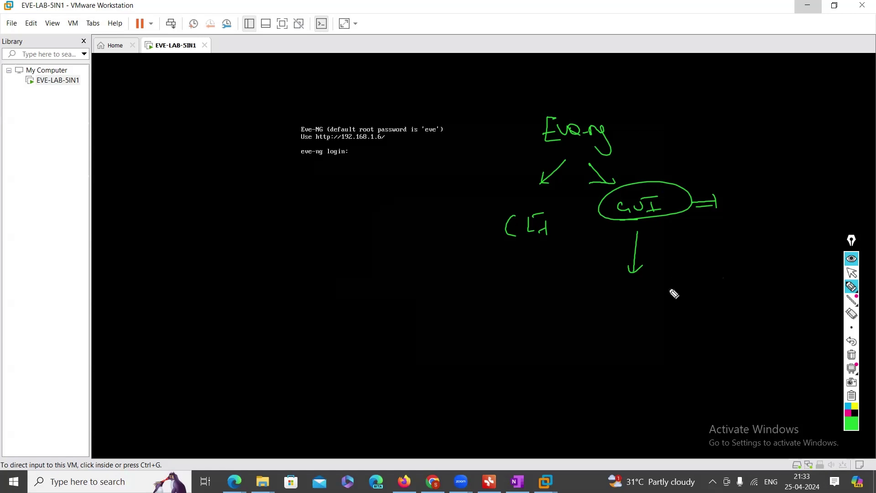
# Circle CLI with a down arrow beneath it, then erase the stray word and mark
pyautogui.moveTo(505, 248)
pyautogui.mouseDown()
pyautogui.moveTo(566, 245)
pyautogui.moveTo(487, 238)
pyautogui.moveTo(515, 236)
pyautogui.moveTo(515, 275)
pyautogui.mouseUp()
pyautogui.moveTo(508, 269); pyautogui.dragTo(524, 270)
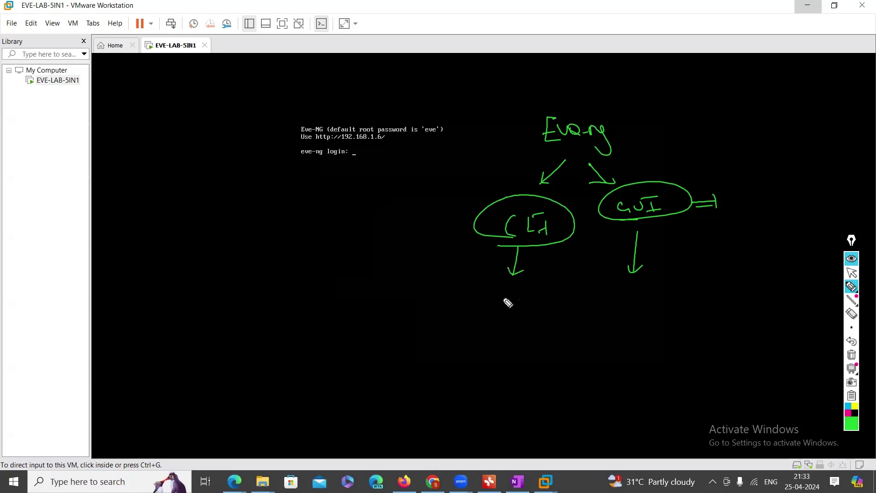
pyautogui.moveTo(513, 301)
pyautogui.mouseDown()
pyautogui.moveTo(503, 311)
pyautogui.moveTo(583, 306)
pyautogui.mouseUp()
pyautogui.moveTo(536, 337); pyautogui.dragTo(512, 332)
pyautogui.click(852, 300)
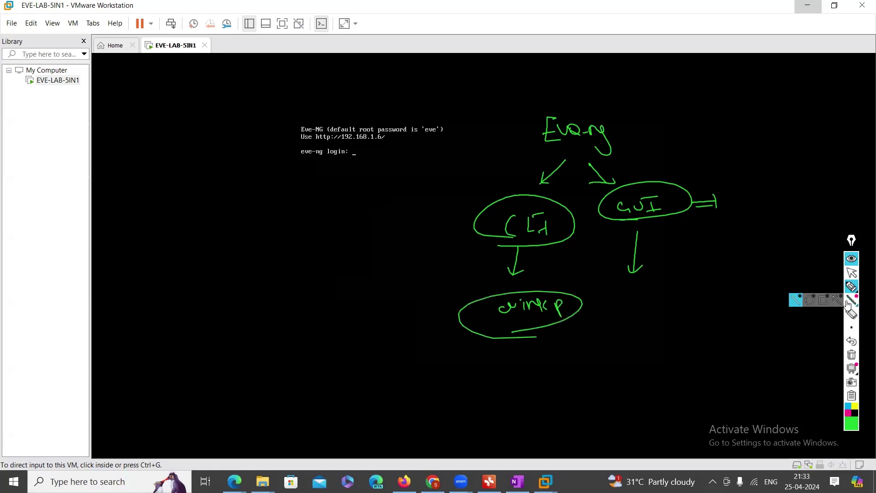
pyautogui.click(851, 286)
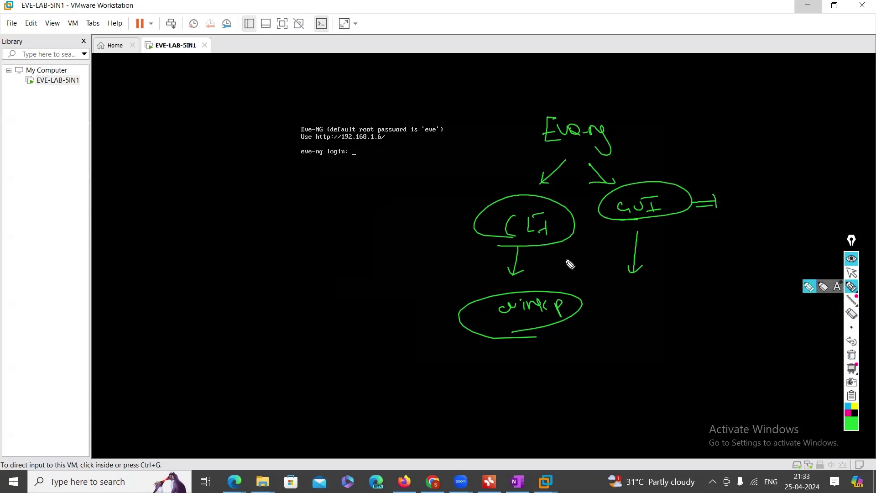
pyautogui.click(851, 313)
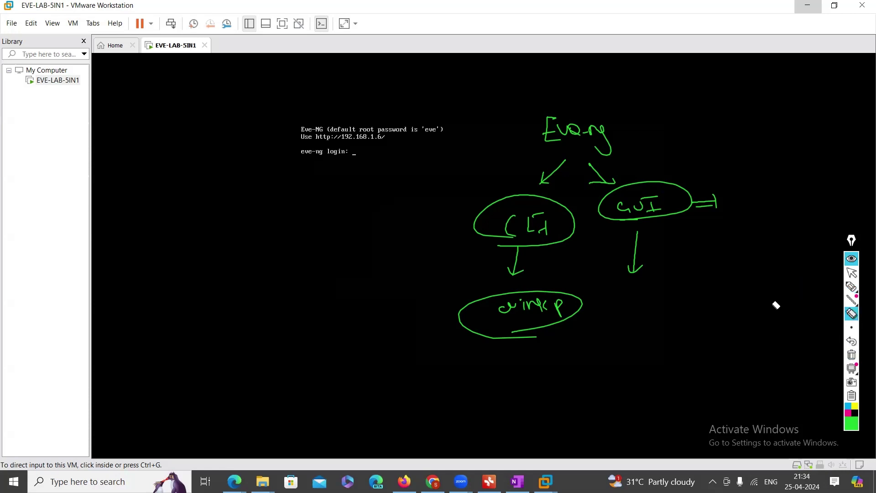
pyautogui.click(559, 308)
pyautogui.moveTo(709, 209)
pyautogui.mouseDown()
pyautogui.moveTo(713, 197)
pyautogui.moveTo(720, 208)
pyautogui.mouseUp()
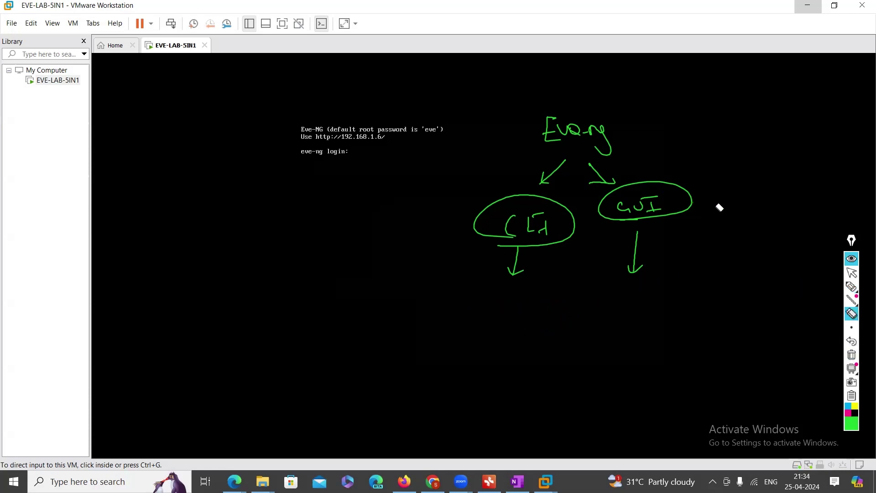
# Write Username: root and its password under CLI, circling the banner's default-password note
pyautogui.click(852, 287)
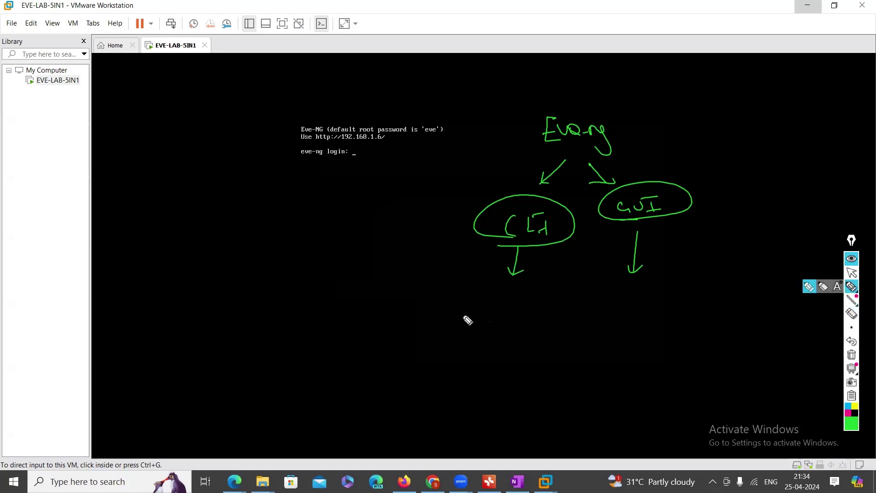
pyautogui.moveTo(408, 325)
pyautogui.mouseDown()
pyautogui.moveTo(455, 334)
pyautogui.moveTo(524, 315)
pyautogui.moveTo(562, 328)
pyautogui.moveTo(549, 325)
pyautogui.mouseUp()
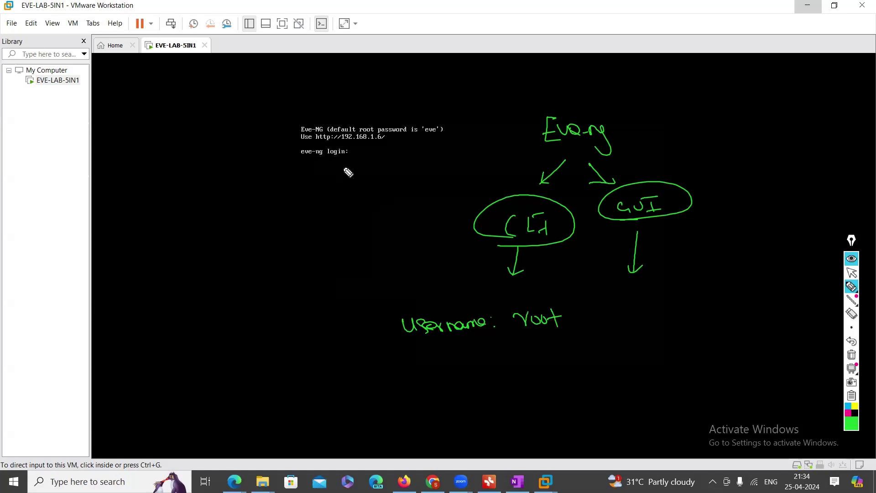
pyautogui.moveTo(355, 133)
pyautogui.mouseDown()
pyautogui.moveTo(445, 141)
pyautogui.moveTo(442, 124)
pyautogui.moveTo(363, 114)
pyautogui.moveTo(368, 138)
pyautogui.mouseUp()
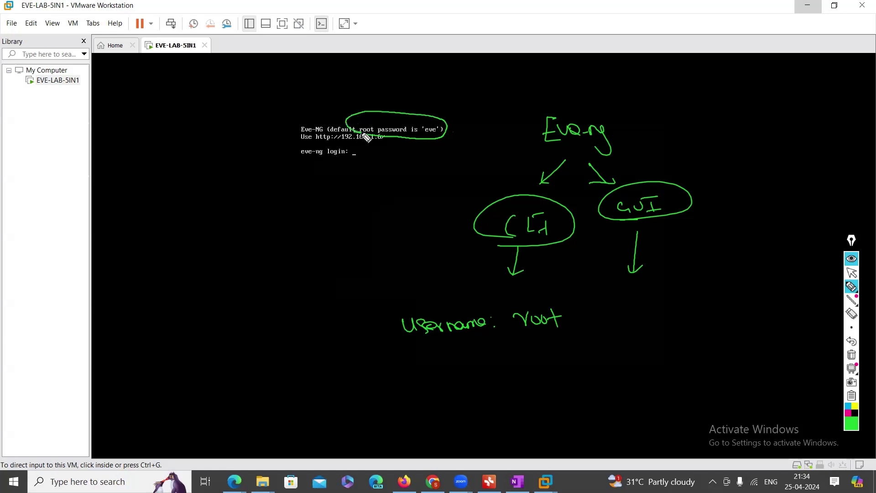
pyautogui.click(506, 346)
pyautogui.click(511, 359)
pyautogui.moveTo(525, 349); pyautogui.dragTo(570, 353)
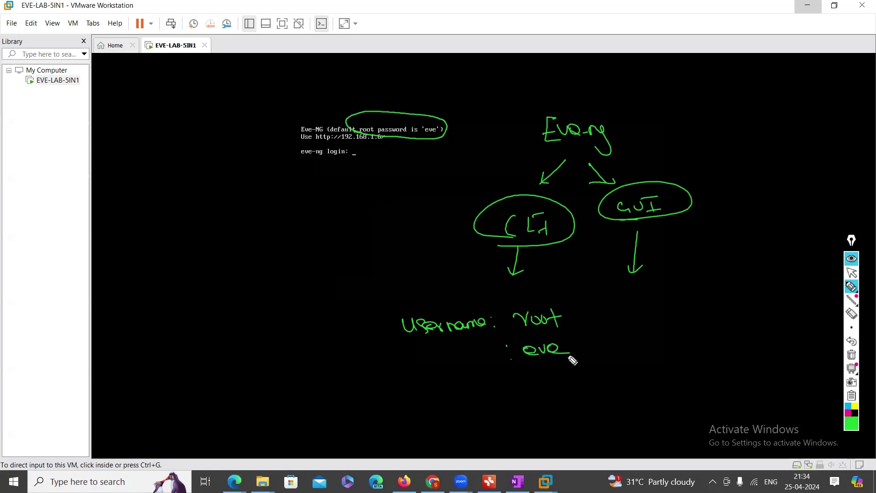
pyautogui.moveTo(408, 365)
pyautogui.mouseDown()
pyautogui.moveTo(438, 374)
pyautogui.moveTo(477, 366)
pyautogui.mouseUp()
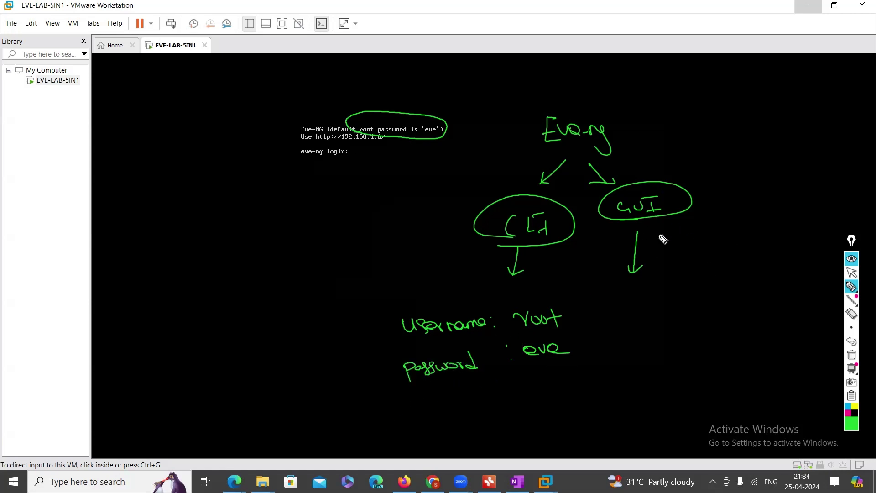
# Write Username: admin and its password under the GUI branch
pyautogui.moveTo(631, 300)
pyautogui.mouseDown()
pyautogui.moveTo(660, 308)
pyautogui.moveTo(747, 300)
pyautogui.moveTo(756, 309)
pyautogui.moveTo(781, 298)
pyautogui.mouseUp()
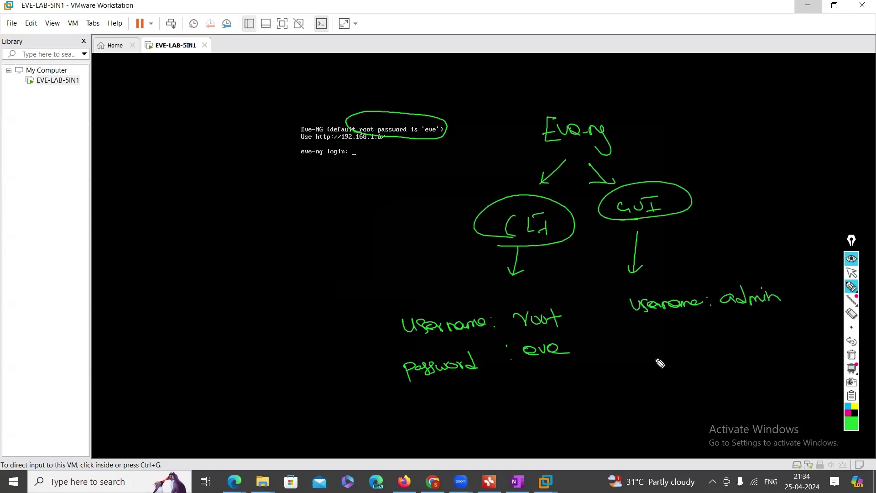
pyautogui.moveTo(649, 343)
pyautogui.mouseDown()
pyautogui.moveTo(640, 334)
pyautogui.moveTo(639, 346)
pyautogui.moveTo(671, 340)
pyautogui.moveTo(681, 354)
pyautogui.moveTo(712, 334)
pyautogui.moveTo(769, 326)
pyautogui.mouseUp()
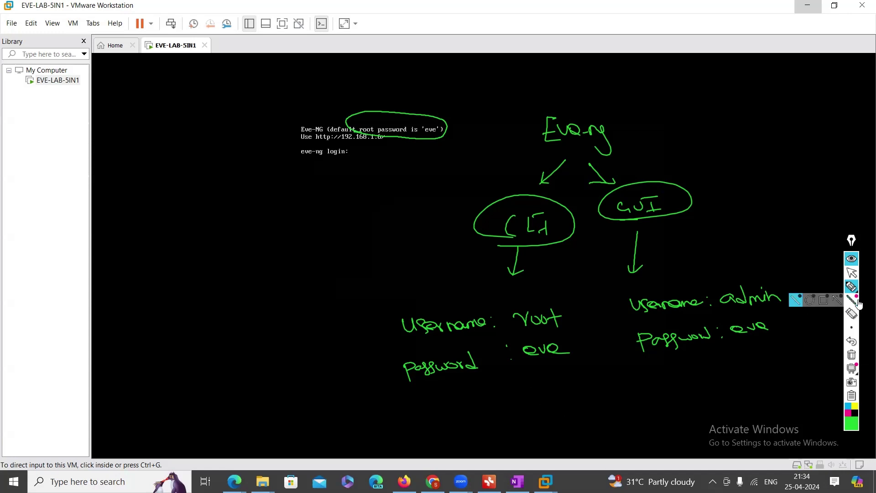
pyautogui.click(853, 274)
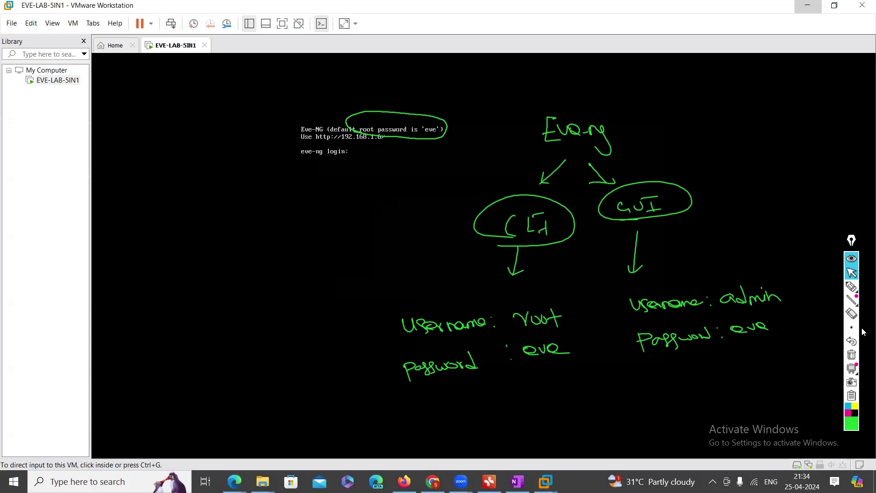
# Clear the on-screen drawings and submit 'root' as the EVE-NG console login name
pyautogui.click(852, 355)
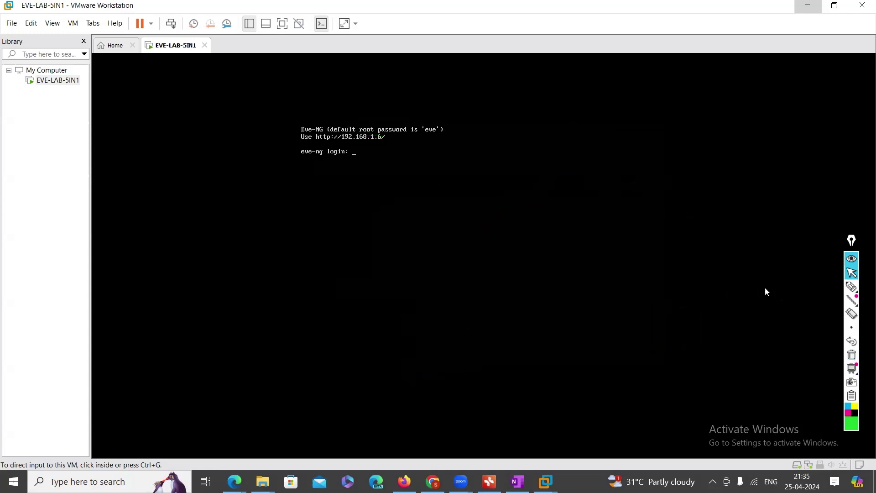
pyautogui.click(380, 172)
pyautogui.write('root')
pyautogui.press('Return')
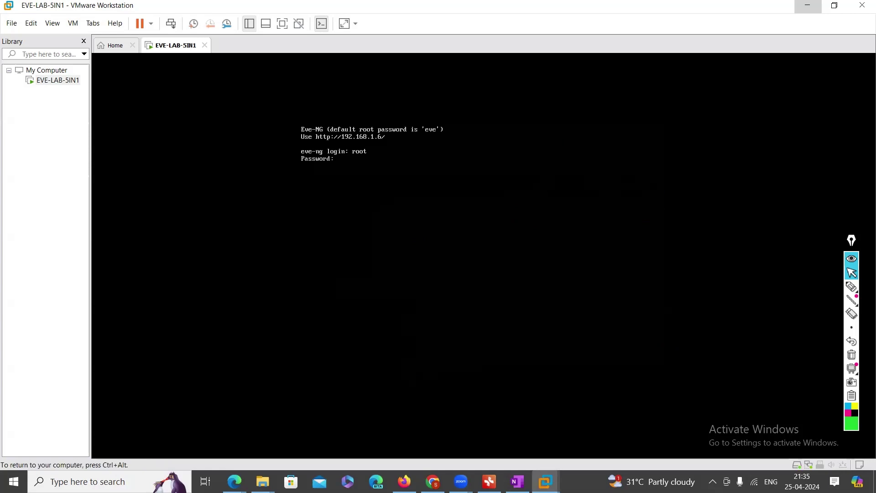
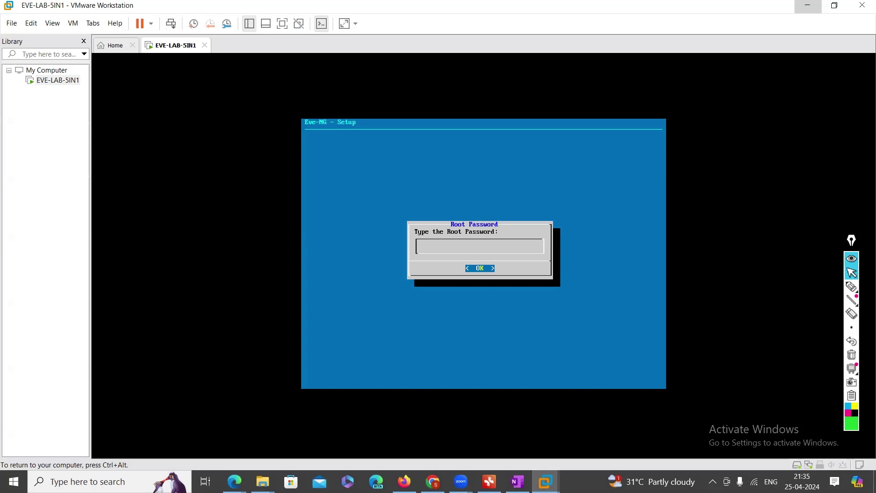
# Confirm the root password, set hostname EVE-5IN1, and keep the example.com DNS domain
pyautogui.press('Return')
pyautogui.press('Return')
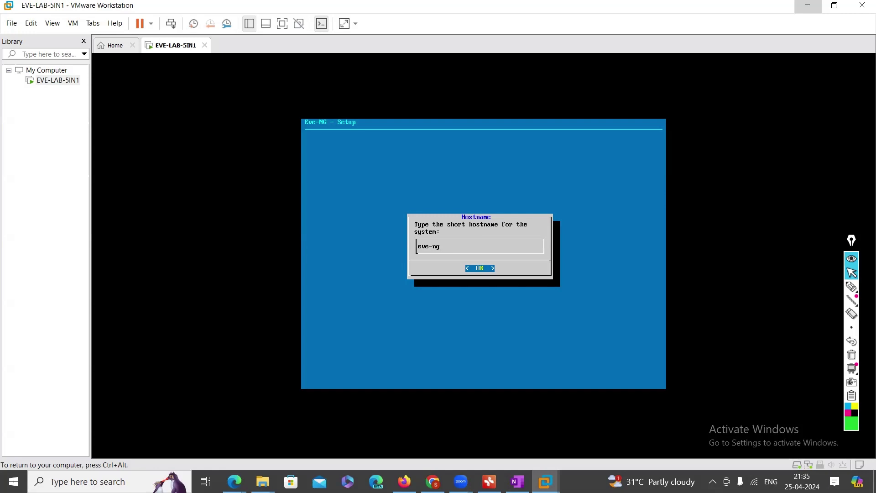
pyautogui.press('BackSpace')
pyautogui.press('BackSpace')
pyautogui.press('BackSpace')
pyautogui.press('BackSpace')
pyautogui.press('BackSpace')
pyautogui.press('BackSpace')
pyautogui.write('5')
pyautogui.press('BackSpace')
pyautogui.press('BackSpace')
pyautogui.press('BackSpace')
pyautogui.write('eveEVE-5IN1')
pyautogui.press('Return')
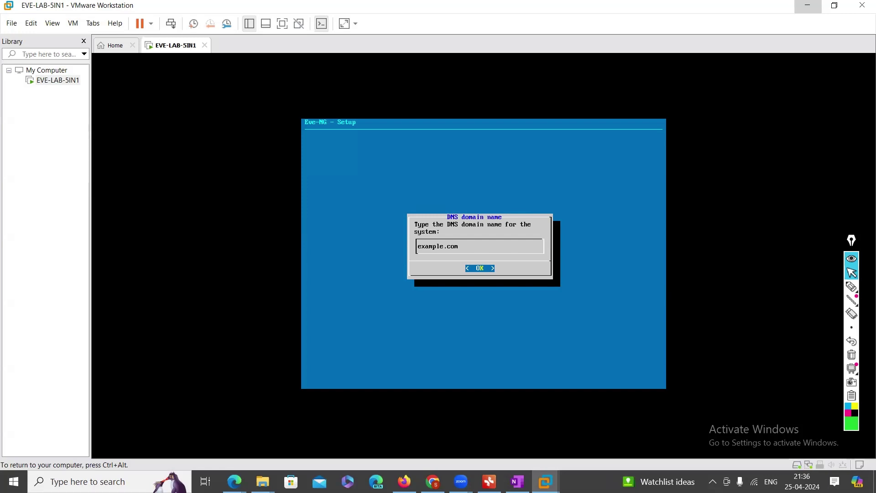
pyautogui.press('Return')
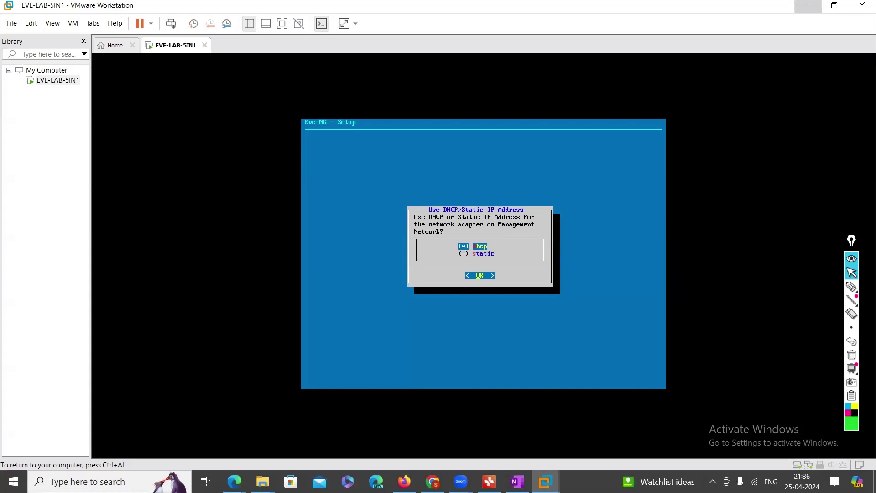
# Move between the dhcp and static addressing options, settling on static
pyautogui.press('Down')
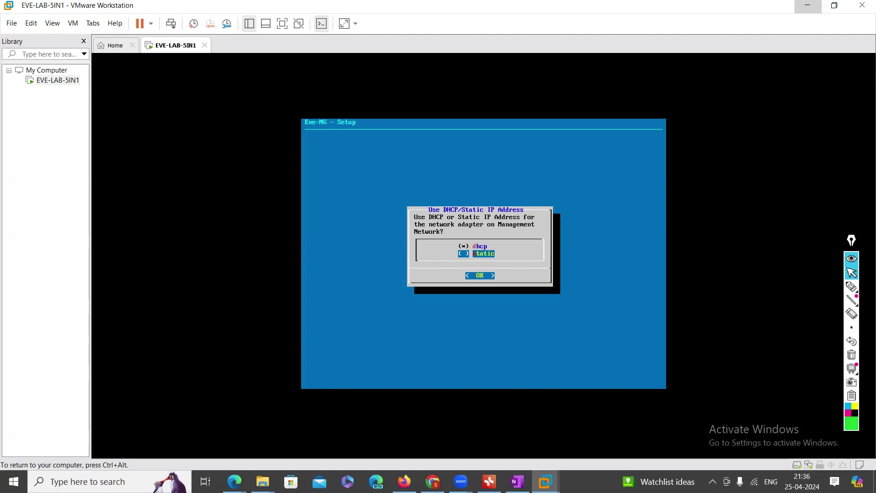
pyautogui.press('Up')
pyautogui.press('Down')
pyautogui.press('Up')
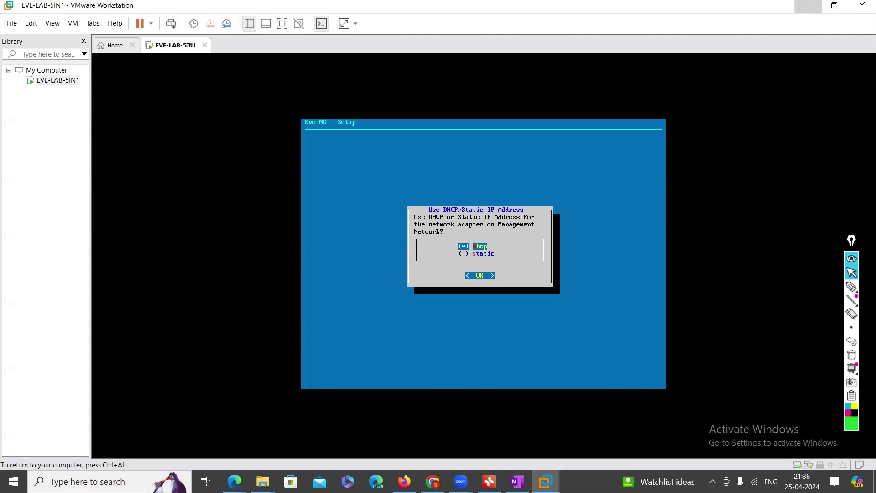
pyautogui.press('Down')
pyautogui.press('Up')
pyautogui.press('Down')
pyautogui.press('Up')
pyautogui.press('Down')
pyautogui.press('Up')
pyautogui.press('Down')
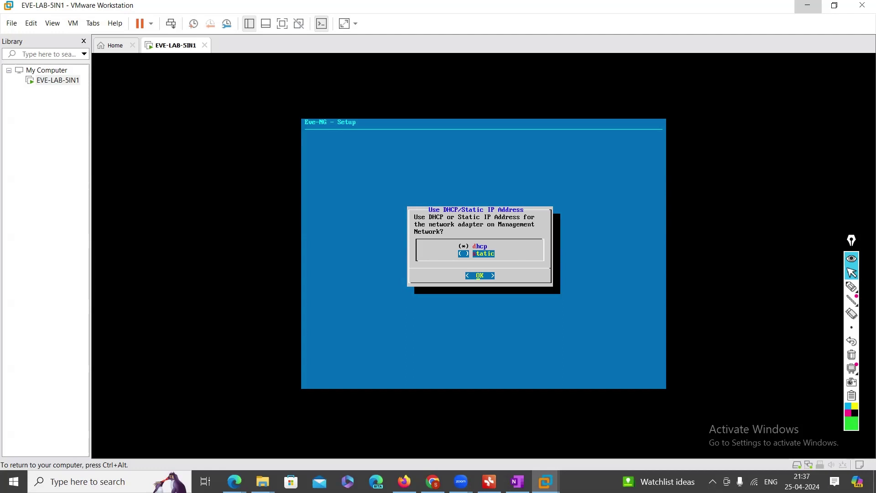
# Circle the dhcp and static options on screen, then confirm static addressing
pyautogui.hotkey('ctrl', 'alt')
pyautogui.click(852, 287)
pyautogui.moveTo(464, 248)
pyautogui.mouseDown()
pyautogui.moveTo(452, 260)
pyautogui.moveTo(469, 259)
pyautogui.mouseUp()
pyautogui.click(854, 354)
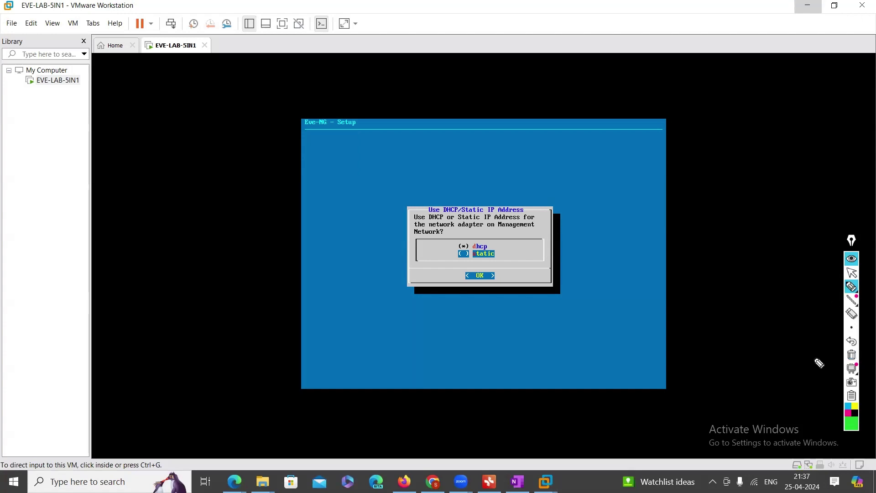
pyautogui.click(851, 273)
pyautogui.click(476, 256)
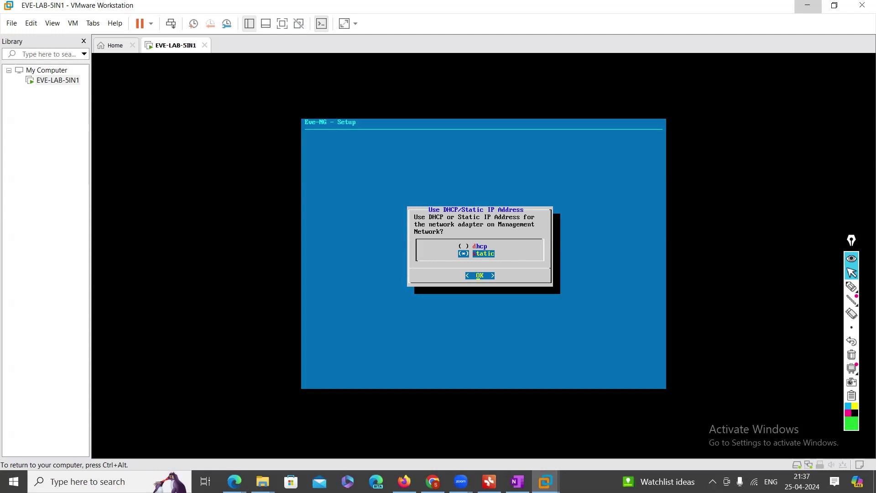
pyautogui.press('Return')
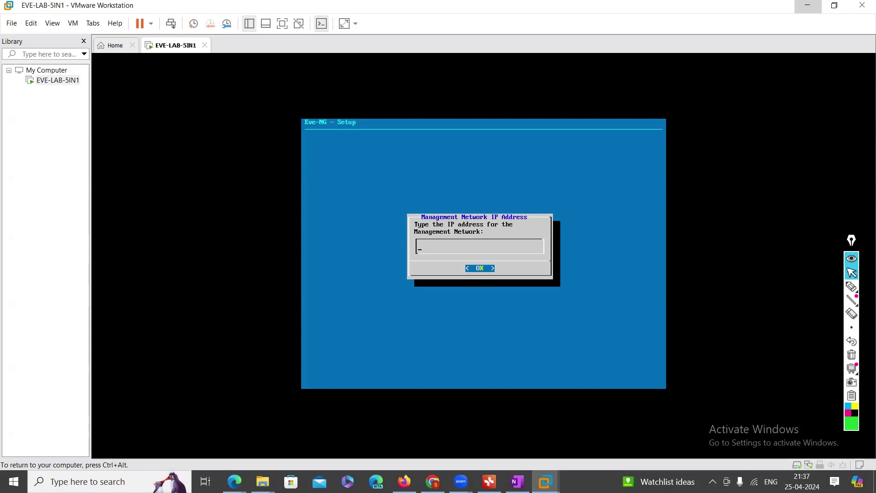
# Enter IP 192.168.1.100, mask 255.255.255.0, gateway 192.168.1.1 and primary DNS 8.8.8.8
pyautogui.hotkey('ctrl', 'alt')
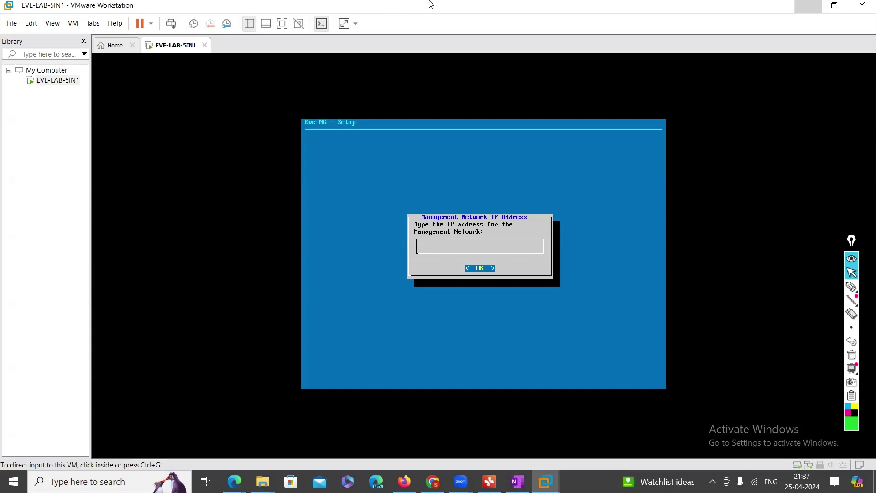
pyautogui.hotkey('ctrl', 'g')
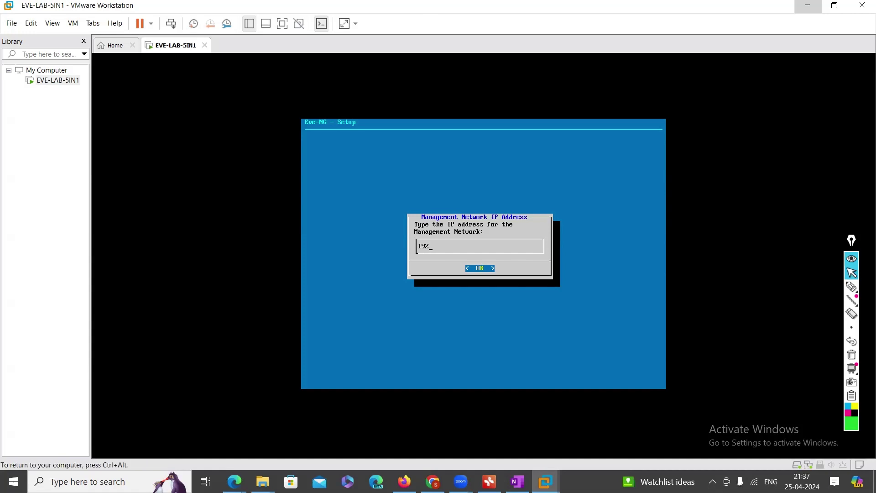
pyautogui.write('192.168.1.100')
pyautogui.press('Return')
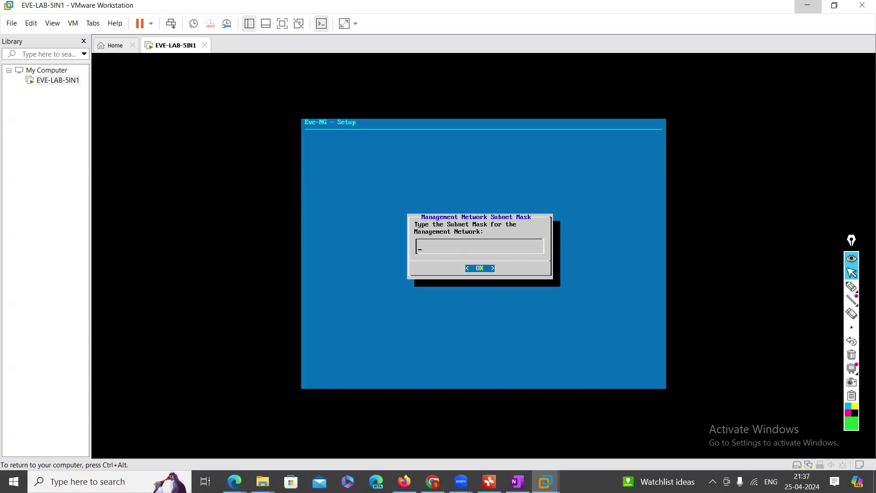
pyautogui.write('255.255.255.0')
pyautogui.press('Return')
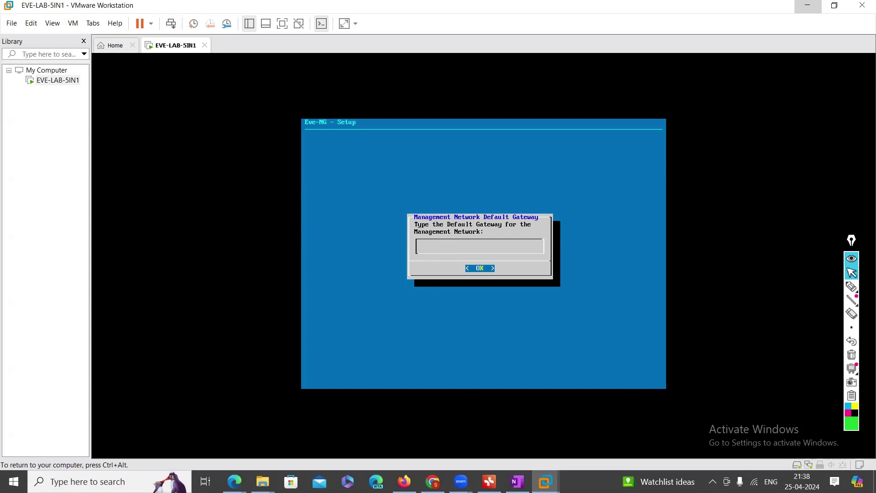
pyautogui.write('192.168.1.1')
pyautogui.press('Return')
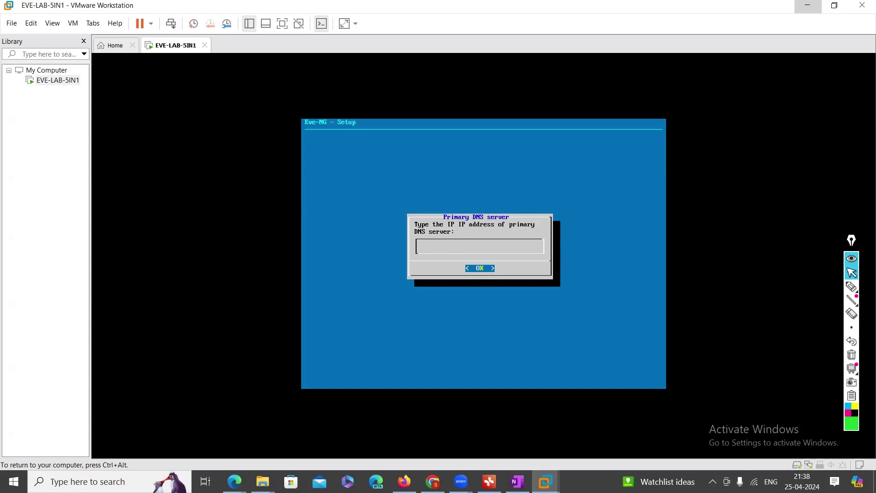
pyautogui.write('8.8.8.8')
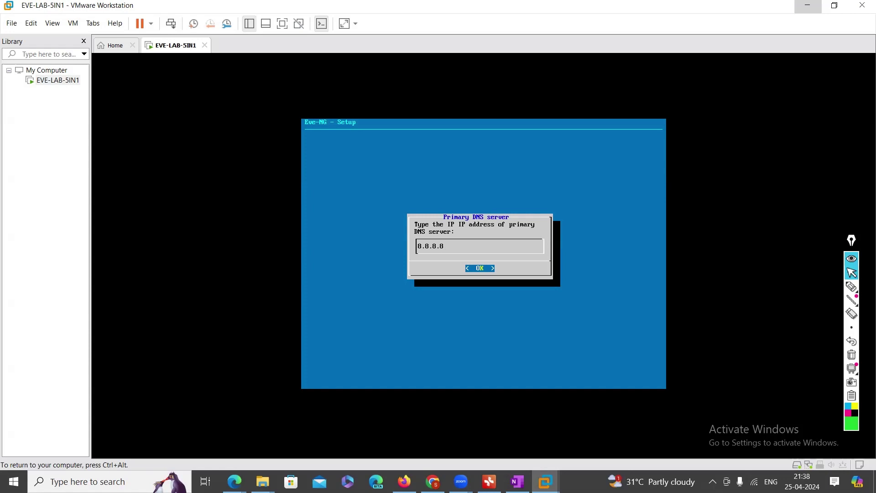
pyautogui.press('Return')
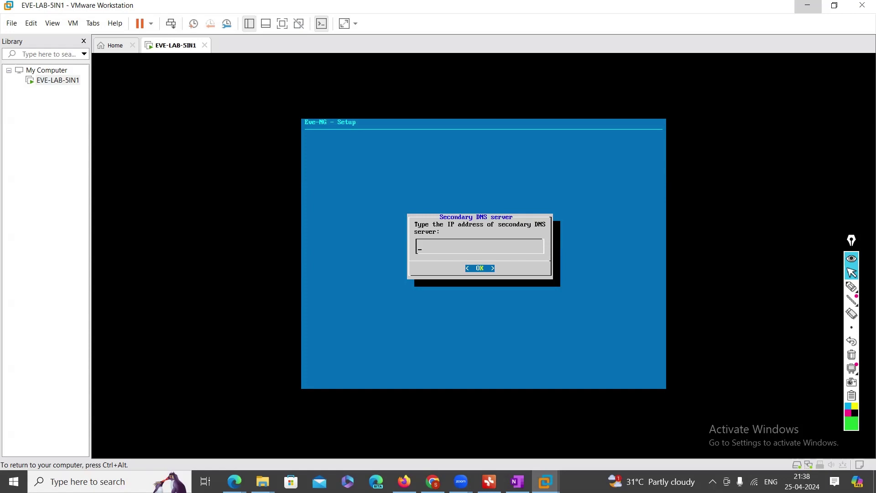
# Leave secondary DNS and NTP empty and finish setup with a direct internet connection
pyautogui.press('Return')
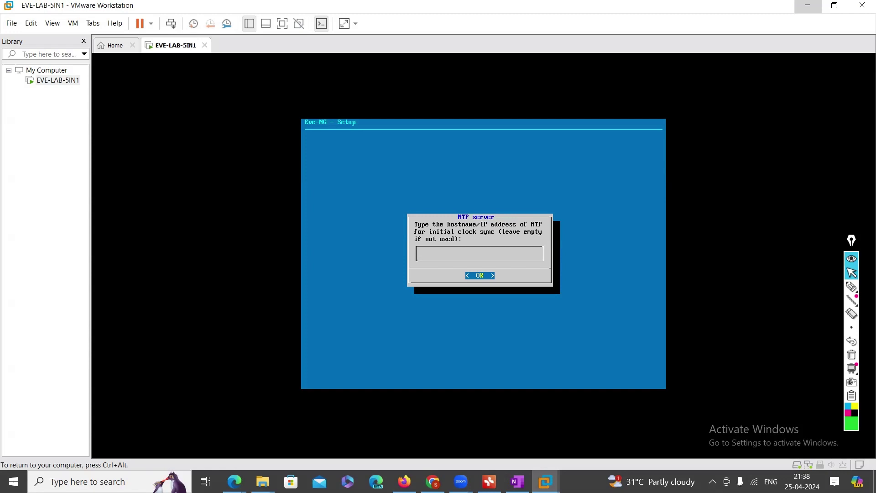
pyautogui.press('Return')
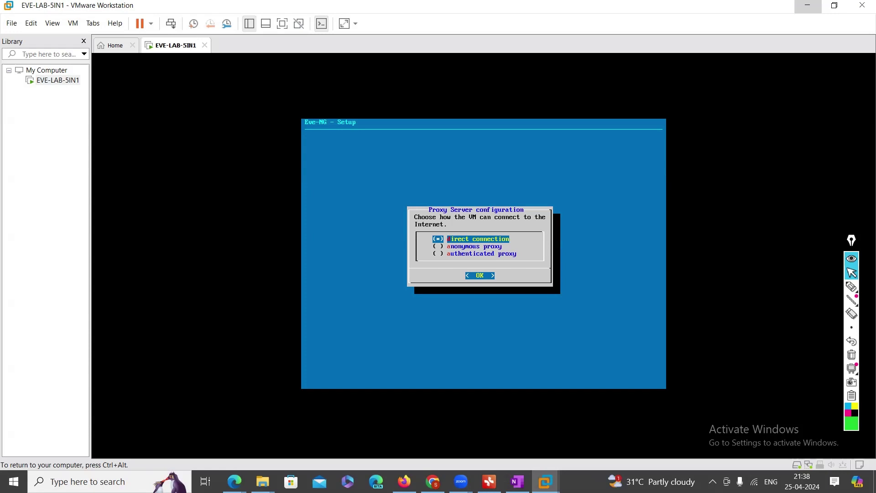
pyautogui.press('Return')
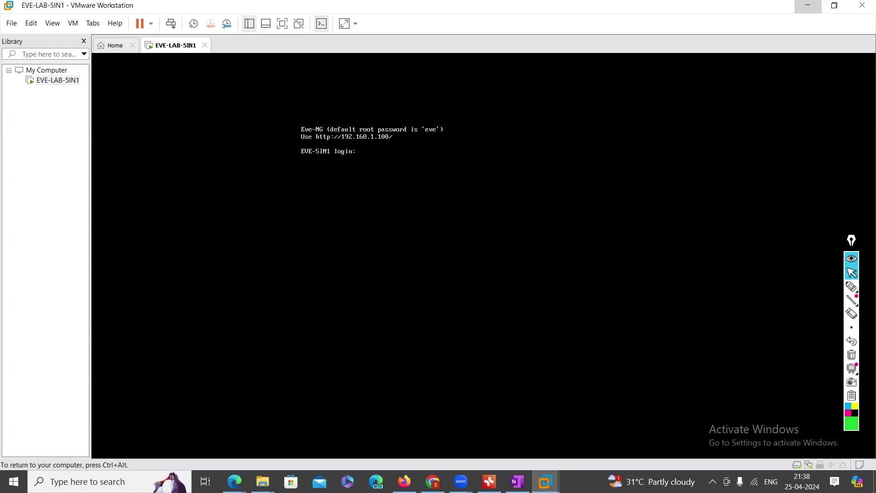
pyautogui.click(852, 287)
pyautogui.moveTo(340, 147)
pyautogui.mouseDown()
pyautogui.moveTo(405, 149)
pyautogui.moveTo(363, 117)
pyautogui.moveTo(409, 155)
pyautogui.mouseUp()
pyautogui.click(851, 272)
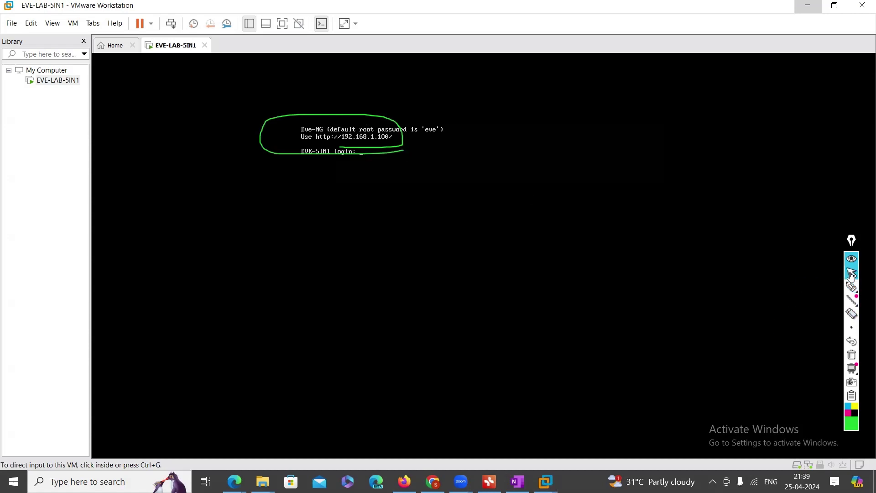
pyautogui.click(852, 355)
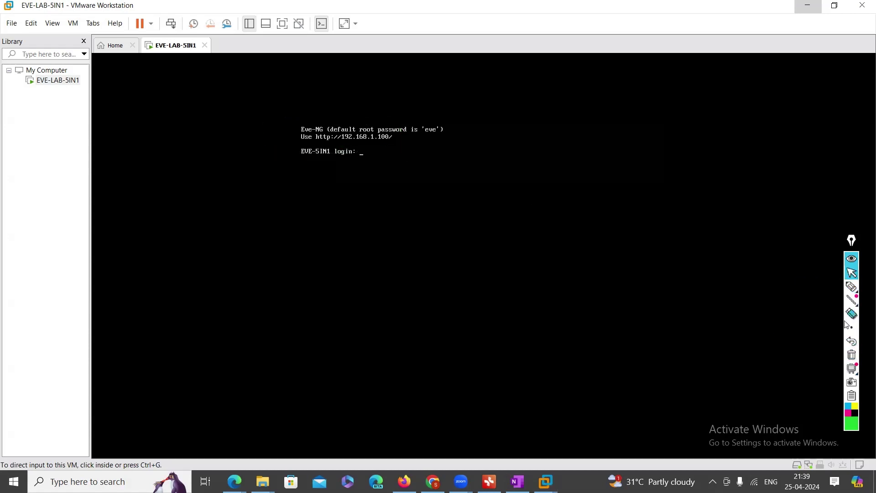
pyautogui.click(852, 287)
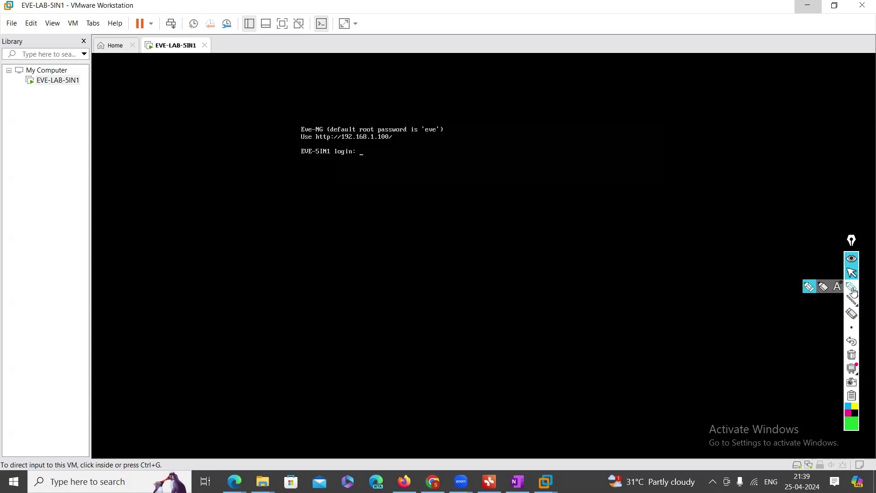
pyautogui.moveTo(309, 142)
pyautogui.mouseDown()
pyautogui.moveTo(392, 143)
pyautogui.moveTo(382, 133)
pyautogui.moveTo(307, 133)
pyautogui.moveTo(312, 146)
pyautogui.mouseUp()
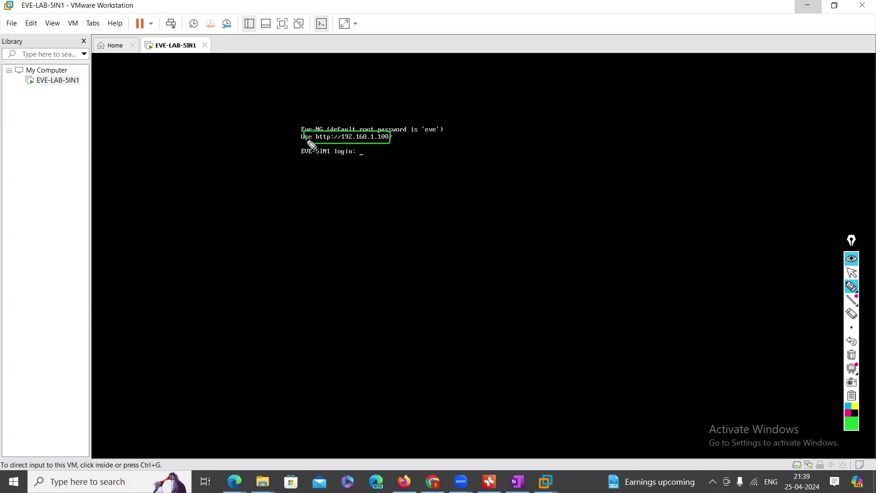
pyautogui.click(852, 272)
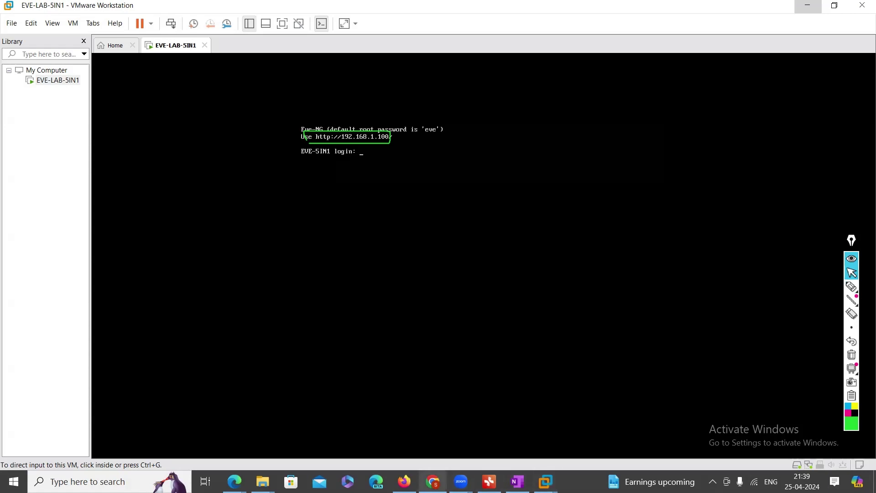
pyautogui.click(433, 482)
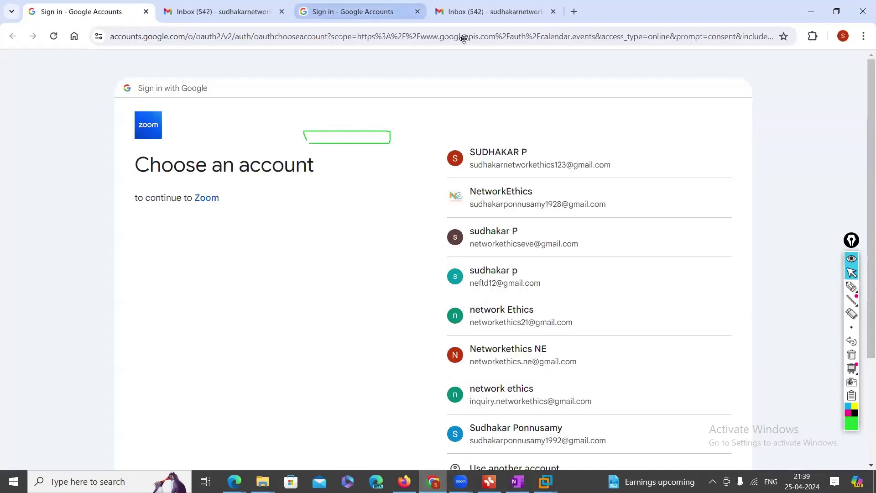
pyautogui.click(574, 11)
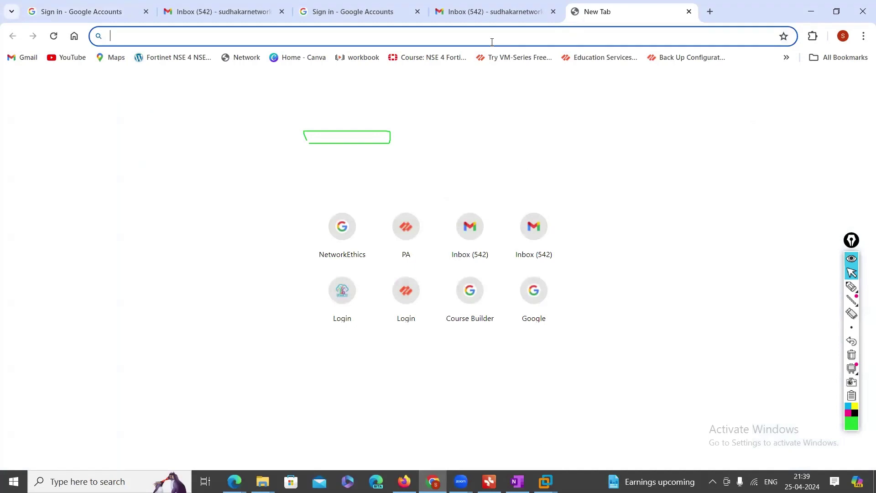
pyautogui.write('HT')
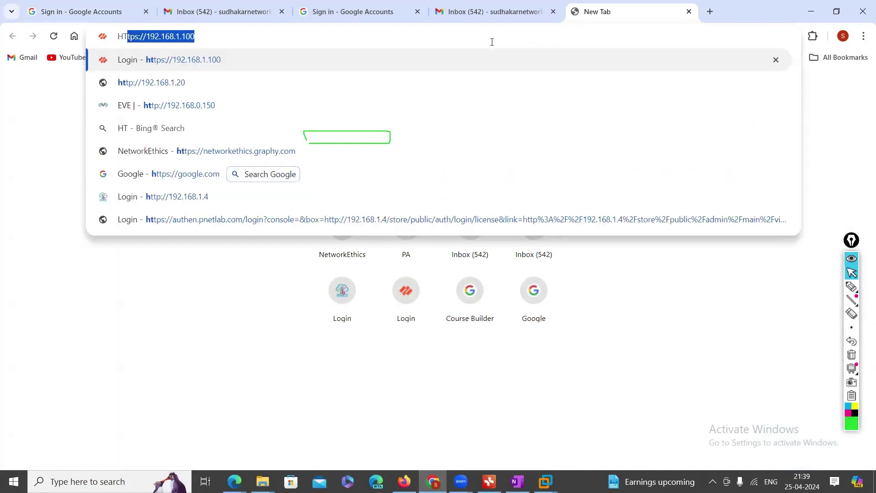
pyautogui.write('TP://')
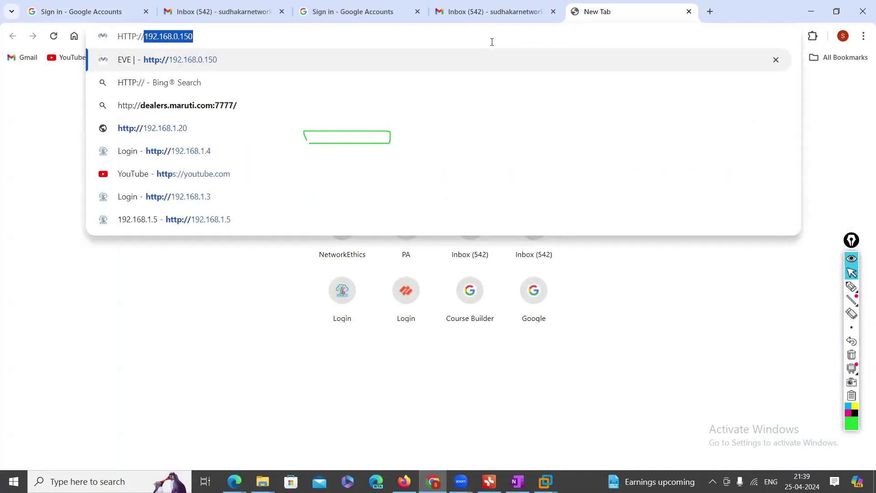
pyautogui.press('Right')
pyautogui.press('BackSpace')
pyautogui.press('BackSpace')
pyautogui.press('BackSpace')
pyautogui.press('BackSpace')
pyautogui.press('BackSpace')
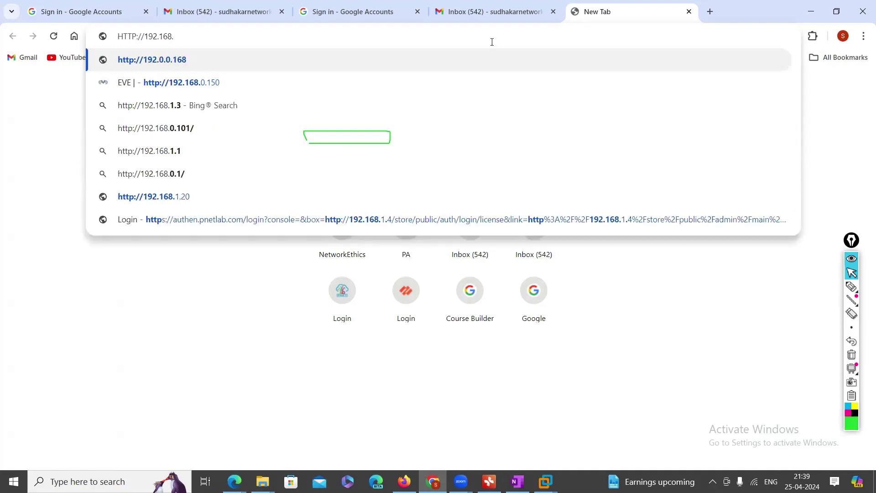
pyautogui.write('1.100')
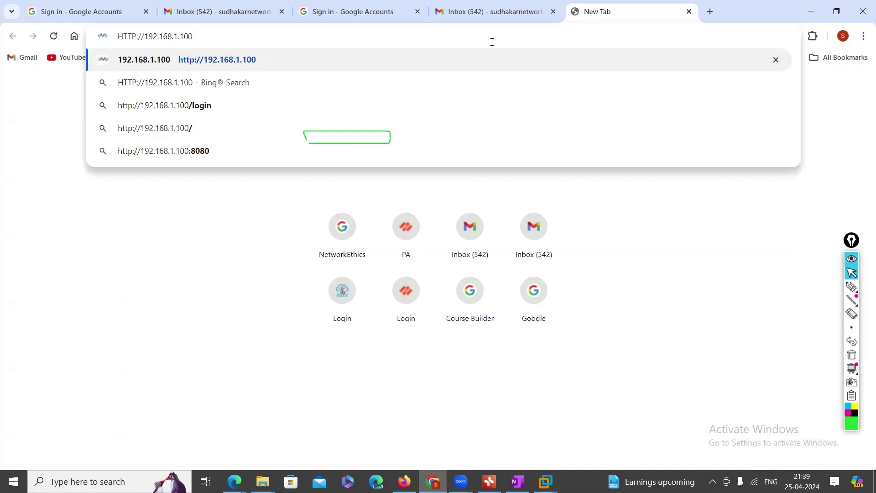
pyautogui.press('Return')
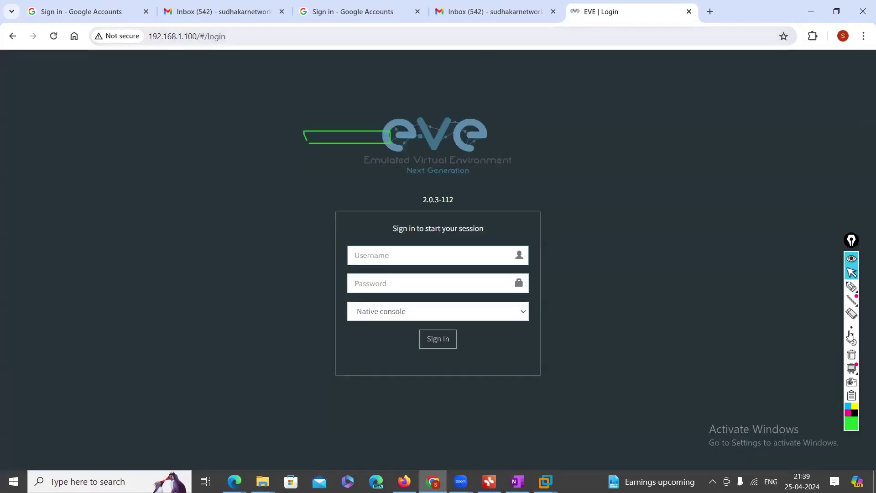
# Log in to the EVE-NG web UI with username admin and its password
pyautogui.click(852, 355)
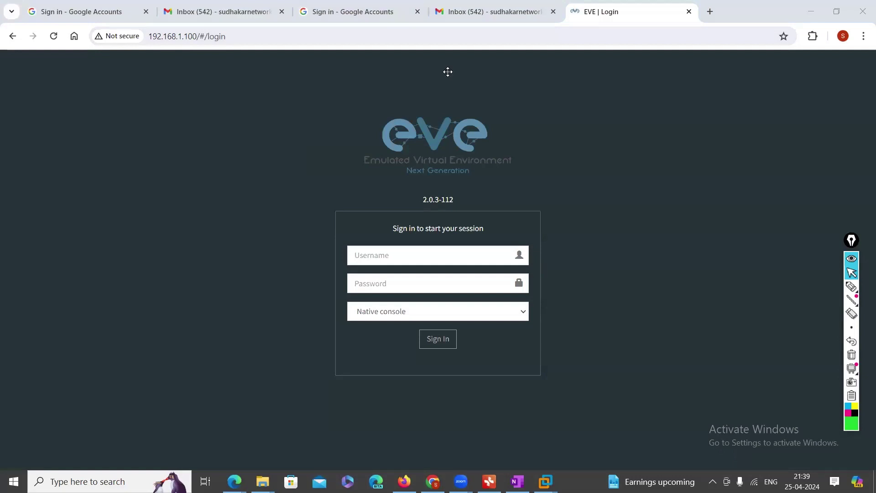
pyautogui.click(382, 254)
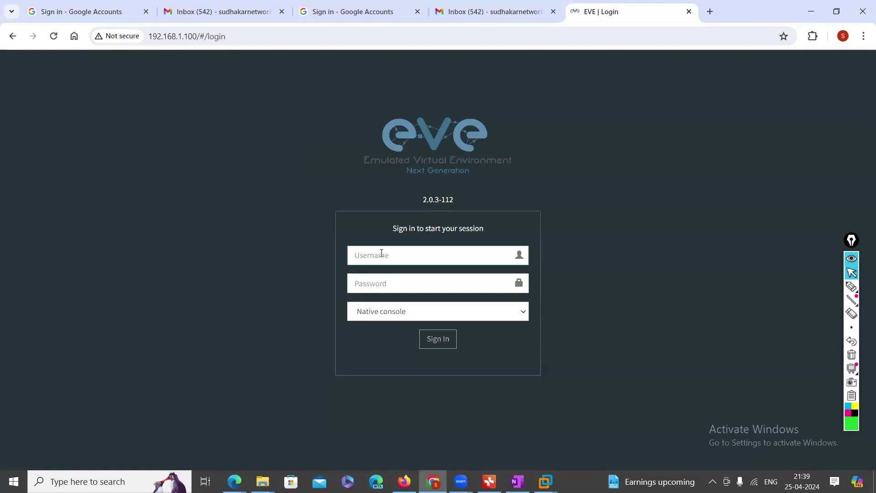
pyautogui.write('ADMIN')
pyautogui.press('BackSpace')
pyautogui.press('BackSpace')
pyautogui.press('BackSpace')
pyautogui.press('BackSpace')
pyautogui.press('BackSpace')
pyautogui.write('admin')
pyautogui.press('Tab')
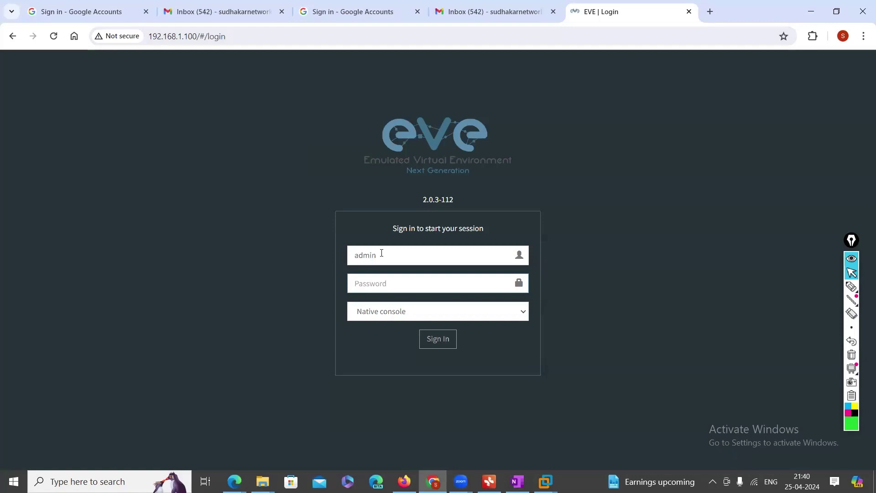
pyautogui.write('eve')
pyautogui.press('Return')
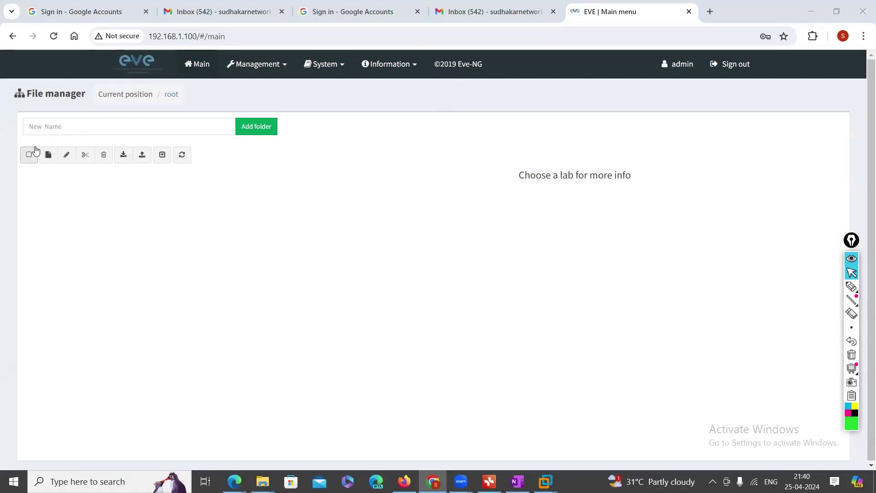
# Create a folder named test-lab and open it
pyautogui.click(66, 128)
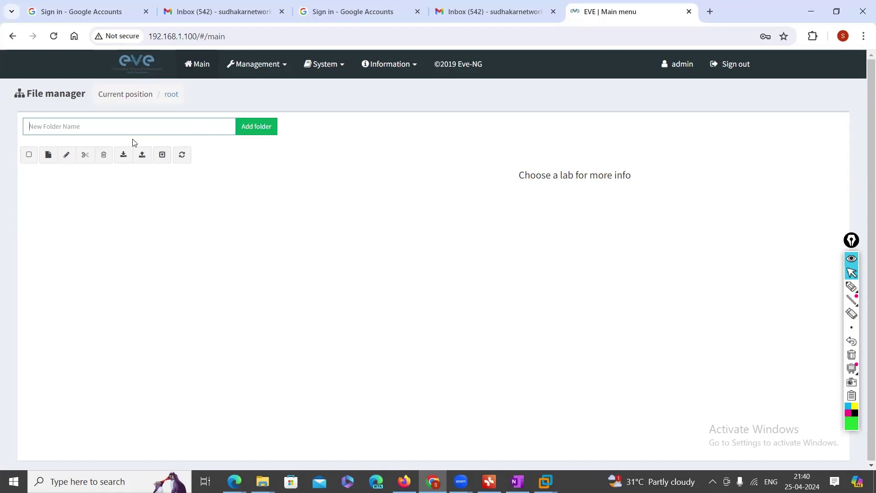
pyautogui.write('test-lab')
pyautogui.click(250, 129)
pyautogui.click(64, 182)
# Create a new lab named 'test -lab-1' and bring up its empty topology canvas
pyautogui.click(48, 155)
pyautogui.click(144, 145)
pyautogui.write('l')
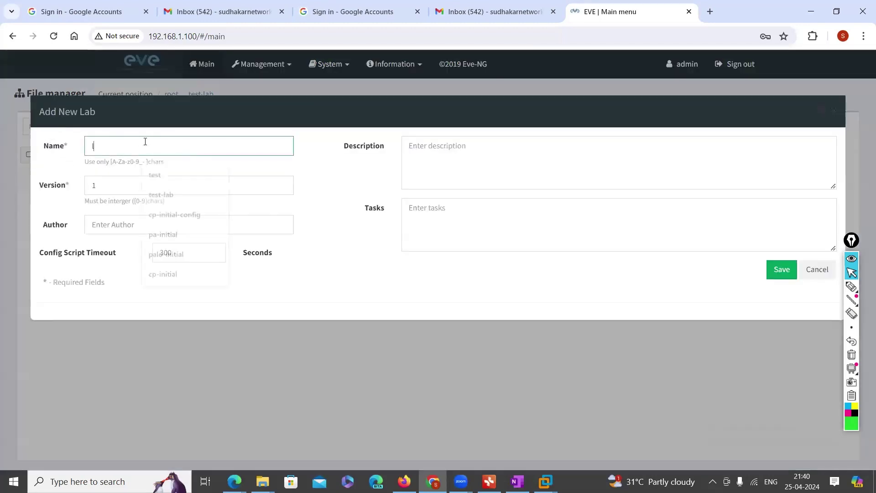
pyautogui.write('ab-1-')
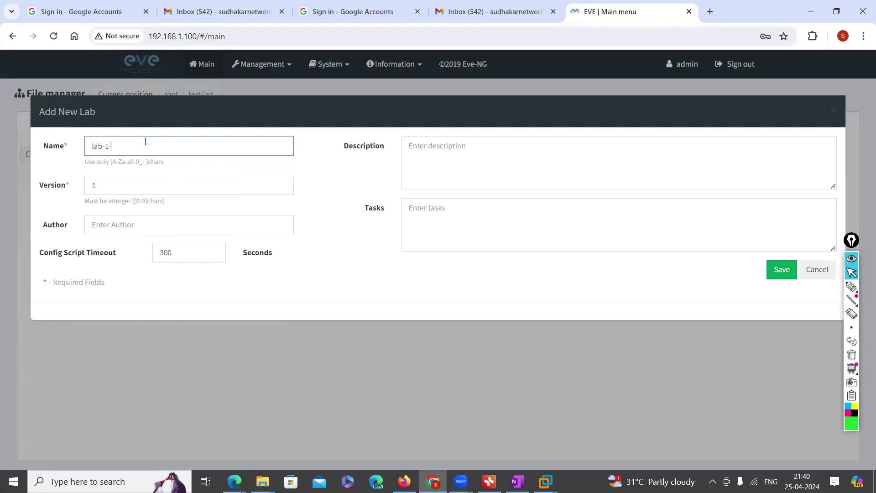
pyautogui.press('BackSpace')
pyautogui.press('Left')
pyautogui.press('Home')
pyautogui.write('test -')
pyautogui.click(790, 276)
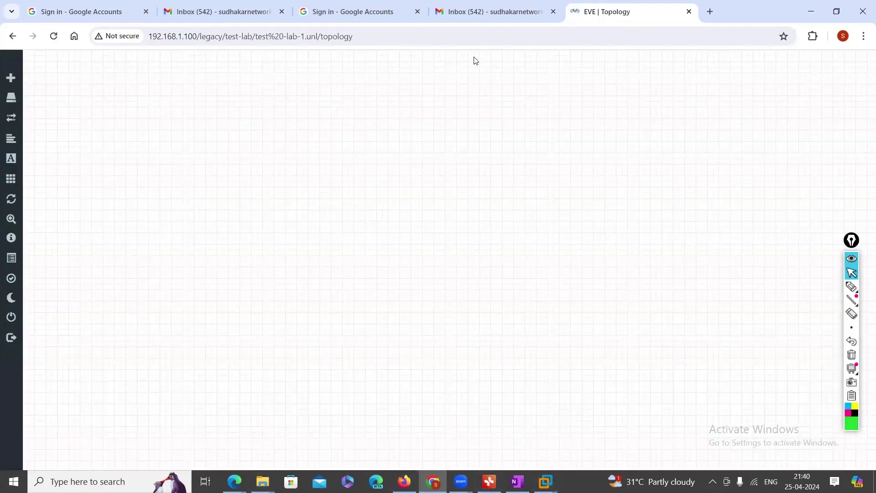
pyautogui.rightClick(290, 156)
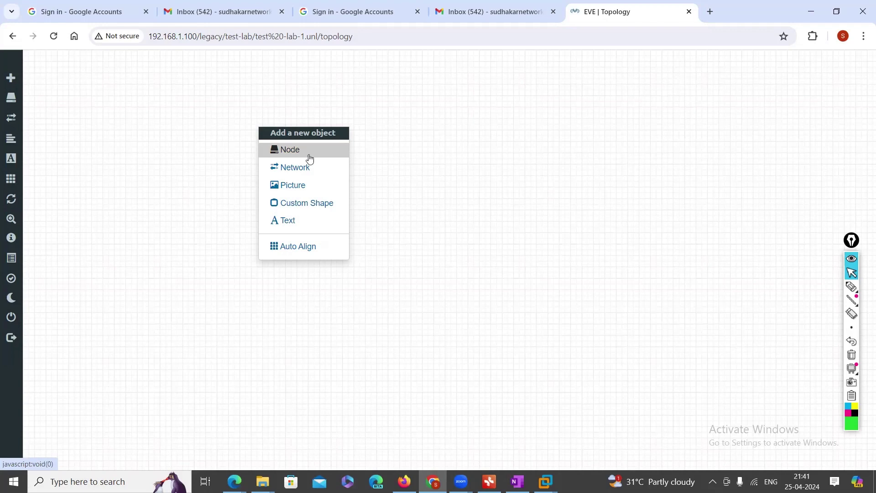
# Add a Virtual PC (VPCS) node named VPC to the canvas
pyautogui.click(304, 152)
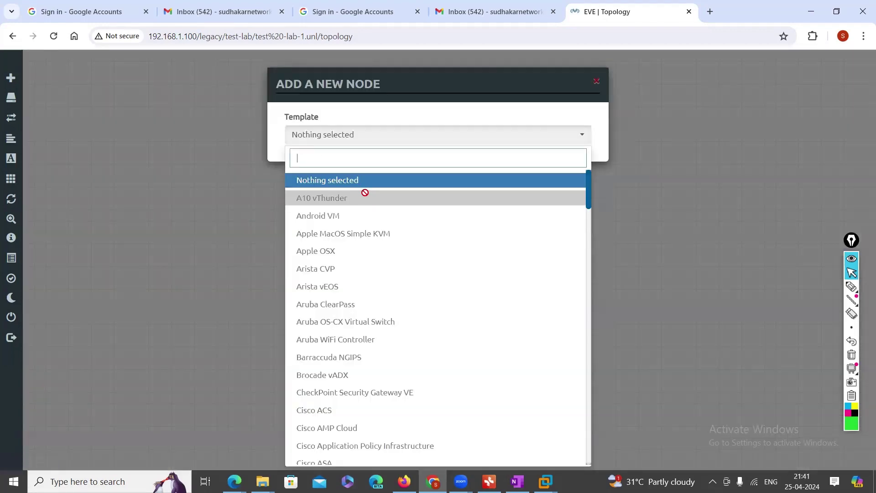
pyautogui.scroll(-6, 338, 203)
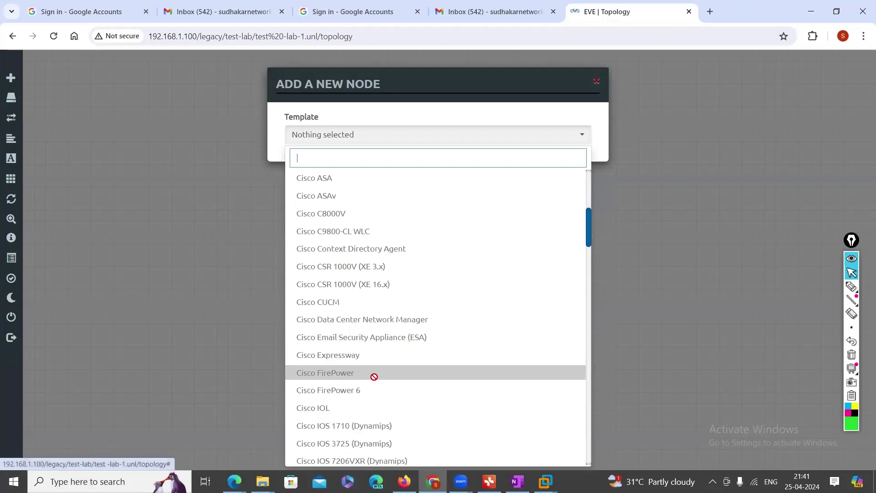
pyautogui.scroll(6, 388, 353)
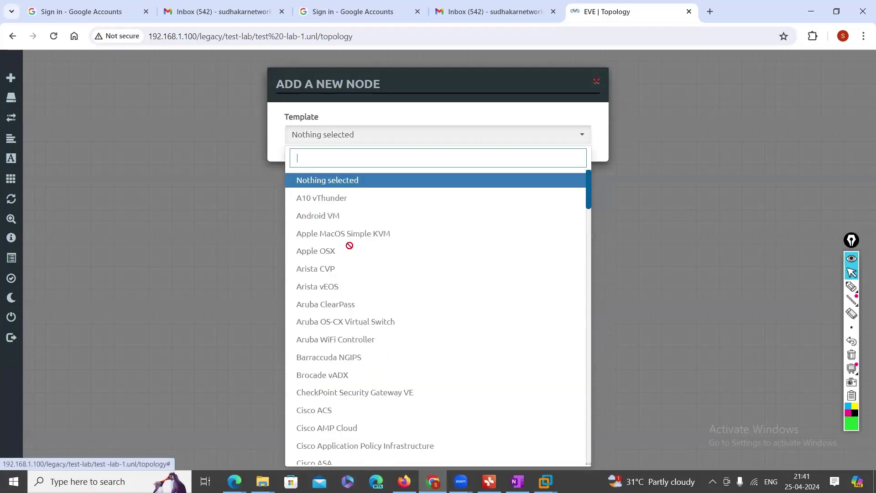
pyautogui.scroll(-6, 333, 317)
pyautogui.scroll(-10, 324, 343)
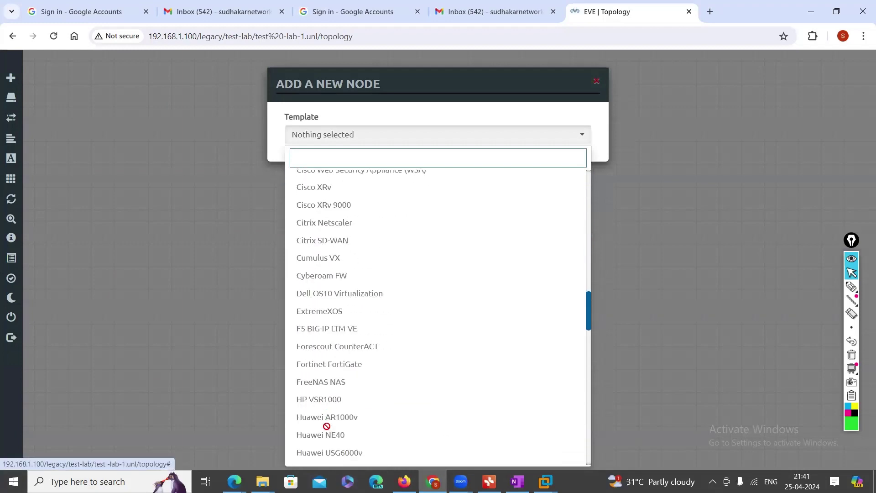
pyautogui.scroll(-20, 333, 431)
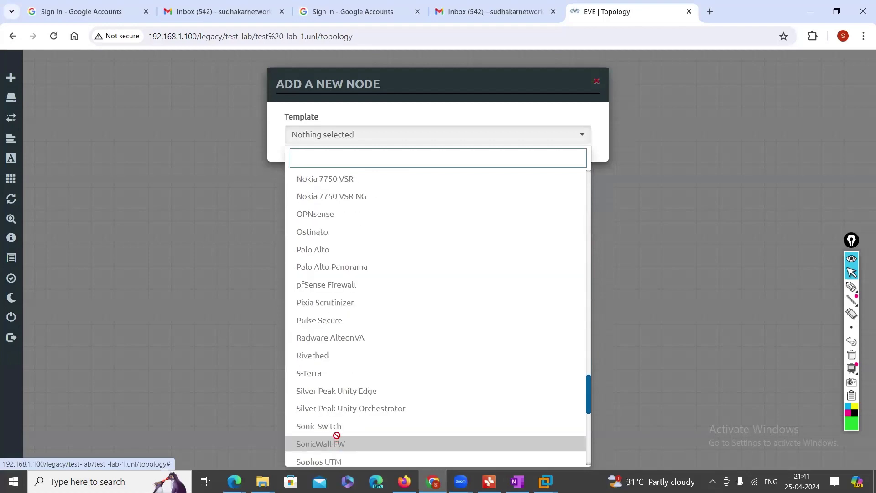
pyautogui.scroll(-3, 337, 437)
pyautogui.click(334, 370)
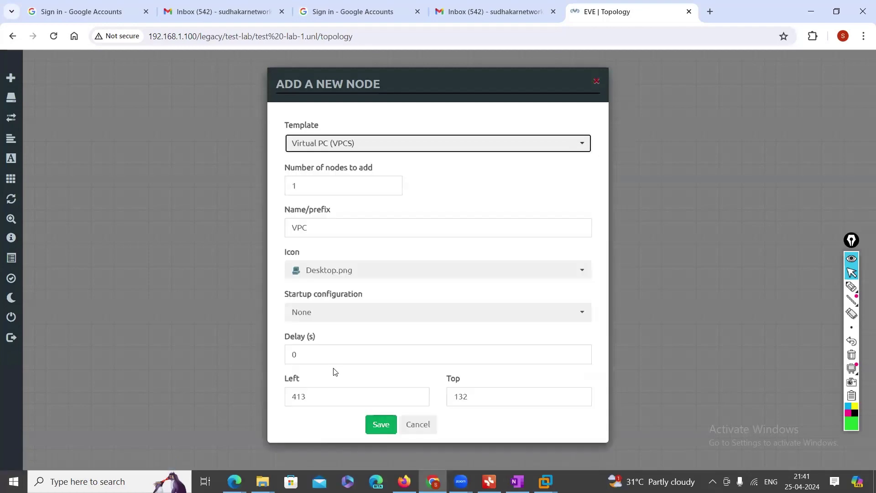
pyautogui.click(379, 426)
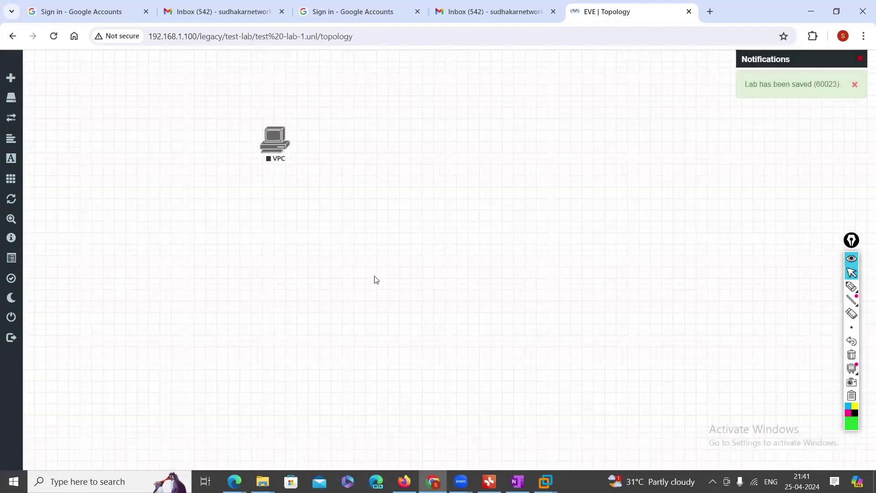
# Add a second Virtual PC (VPCS) node and spread the two VPCs further apart
pyautogui.rightClick(424, 119)
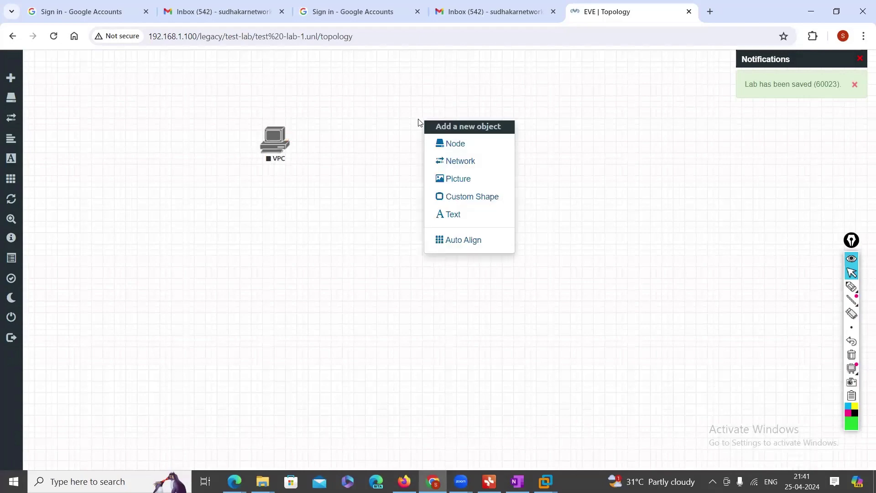
pyautogui.click(463, 145)
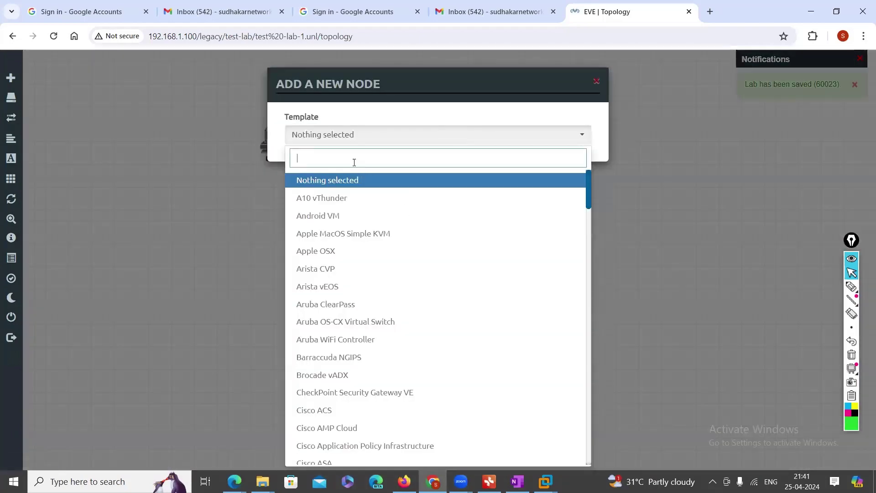
pyautogui.write('vc')
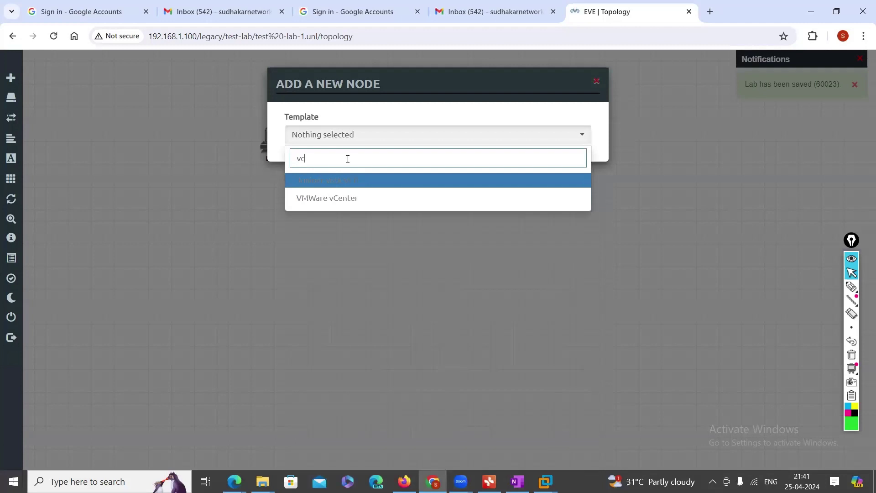
pyautogui.press('BackSpace')
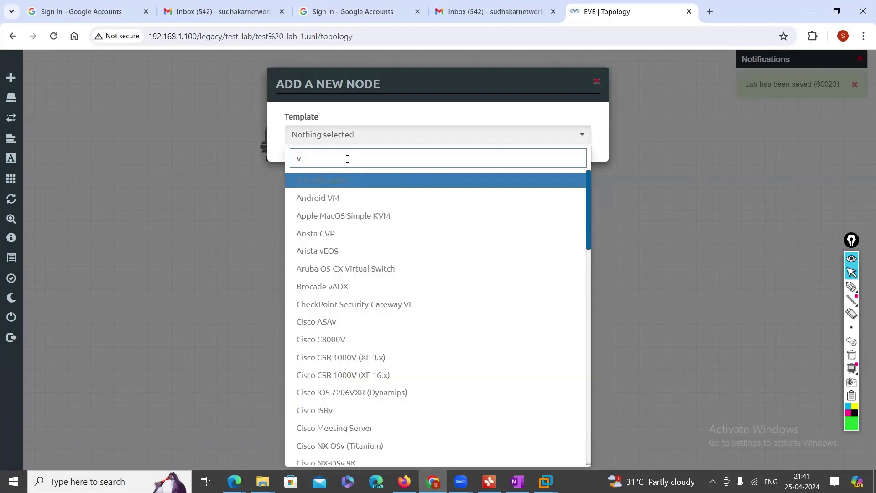
pyautogui.write('p')
pyautogui.press('Down')
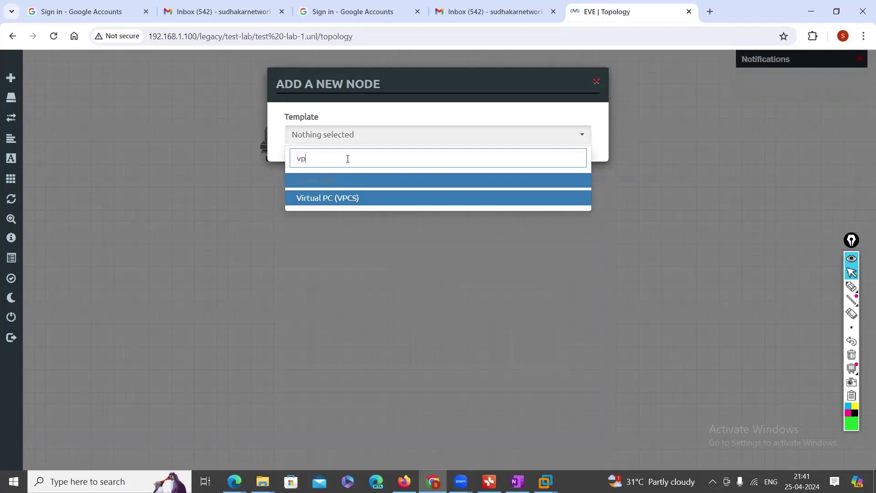
pyautogui.press('Return')
pyautogui.click(369, 430)
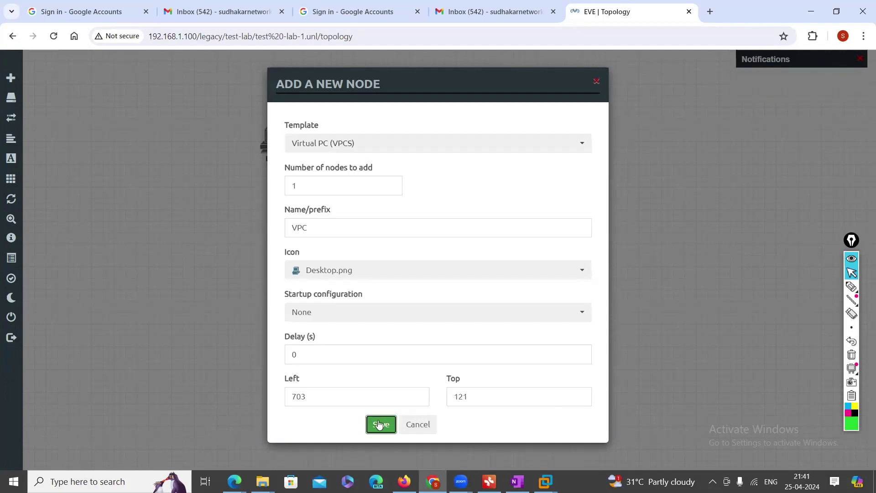
pyautogui.moveTo(431, 140); pyautogui.dragTo(462, 145)
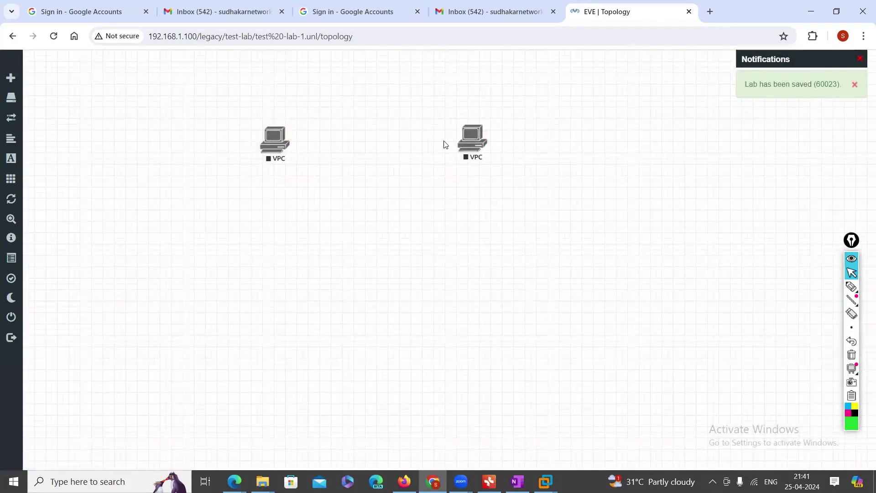
pyautogui.moveTo(264, 143); pyautogui.dragTo(252, 141)
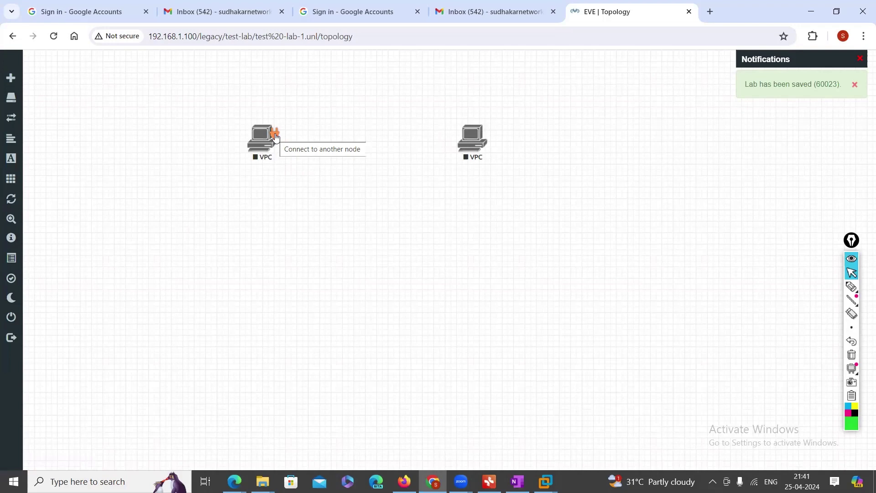
# Link the left VPC to the right VPC on eth0 to eth0 and save the link
pyautogui.moveTo(275, 137); pyautogui.dragTo(478, 141)
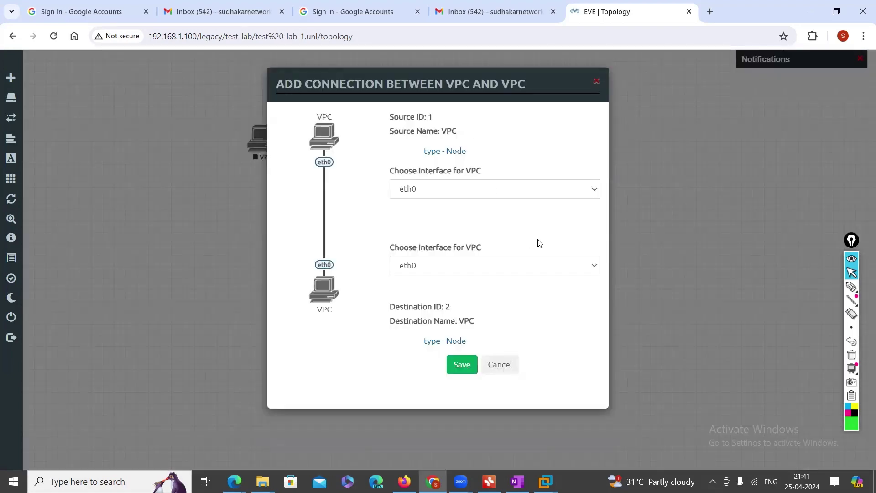
pyautogui.click(595, 265)
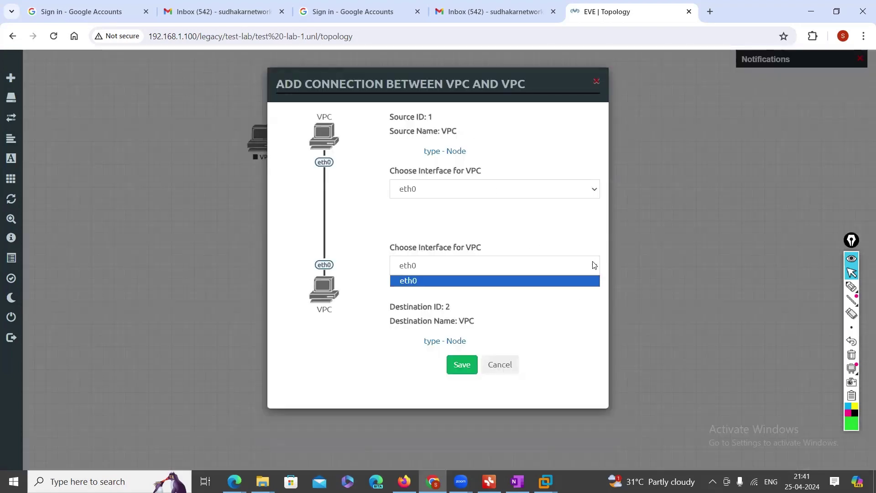
pyautogui.click(594, 189)
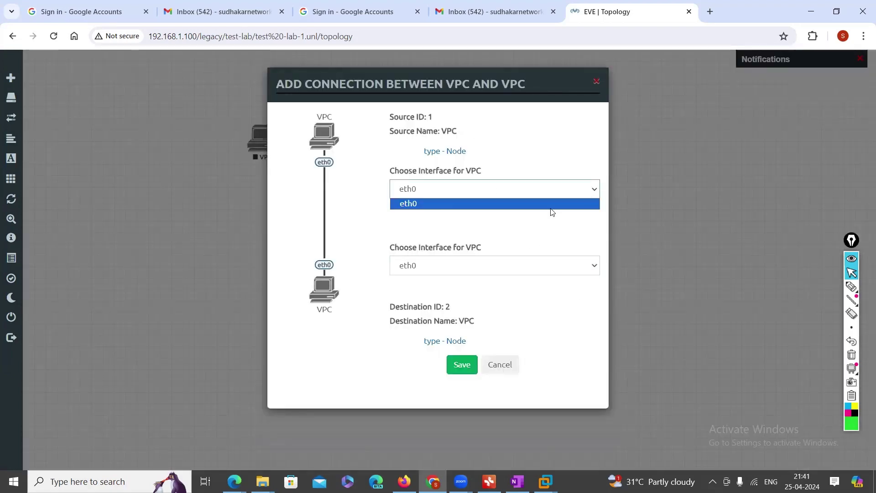
pyautogui.click(593, 266)
pyautogui.click(593, 266)
pyautogui.click(594, 189)
pyautogui.click(596, 193)
pyautogui.click(593, 191)
pyautogui.click(596, 269)
pyautogui.click(583, 238)
pyautogui.click(592, 195)
pyautogui.click(462, 365)
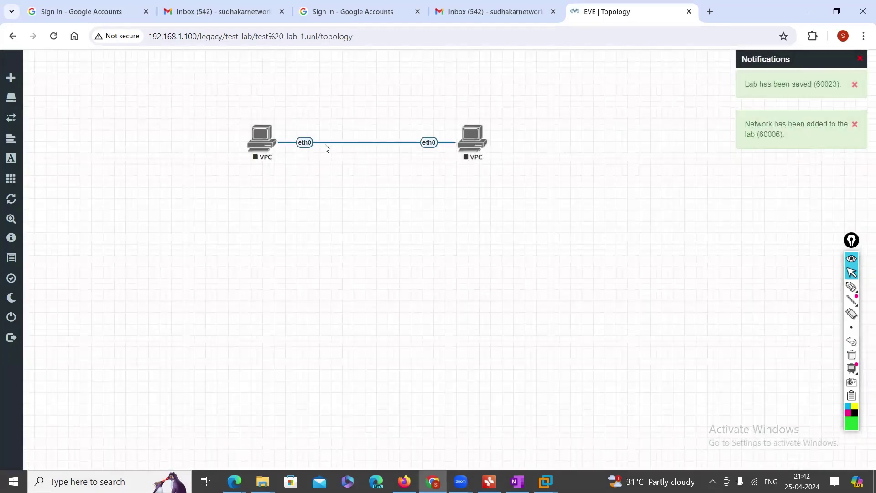
pyautogui.moveTo(260, 138); pyautogui.dragTo(257, 142)
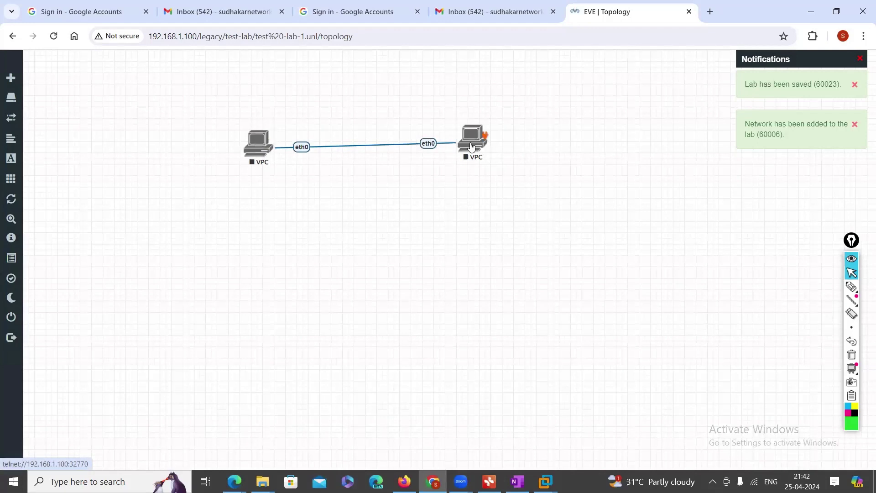
# Look at the left VPC's node menu and the Add Node dialog without changes, then box-select both VPCs
pyautogui.rightClick(255, 145)
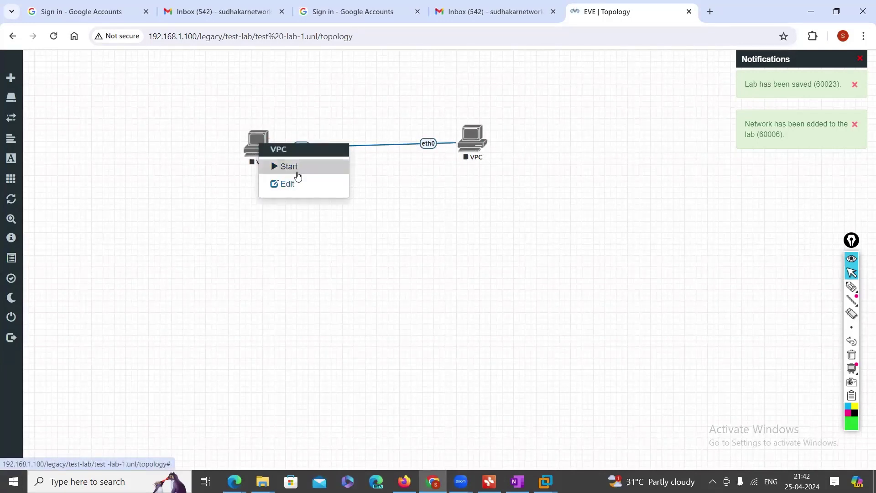
pyautogui.click(462, 219)
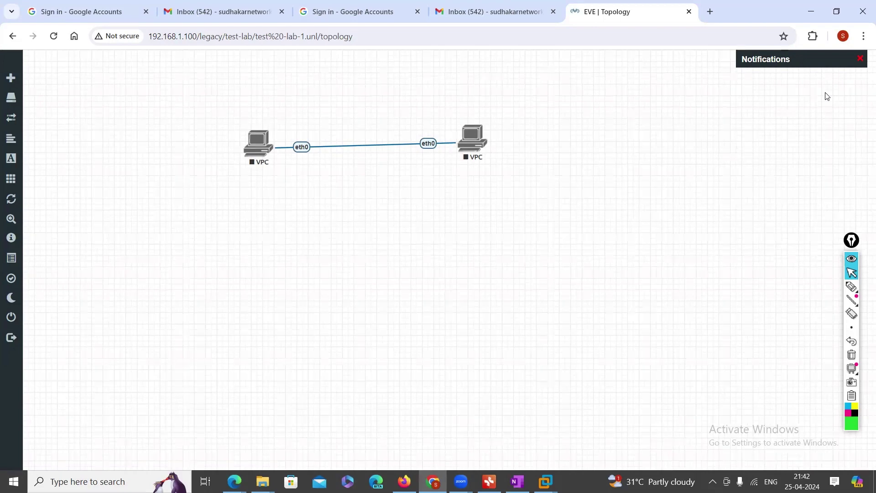
pyautogui.rightClick(483, 205)
pyautogui.click(509, 229)
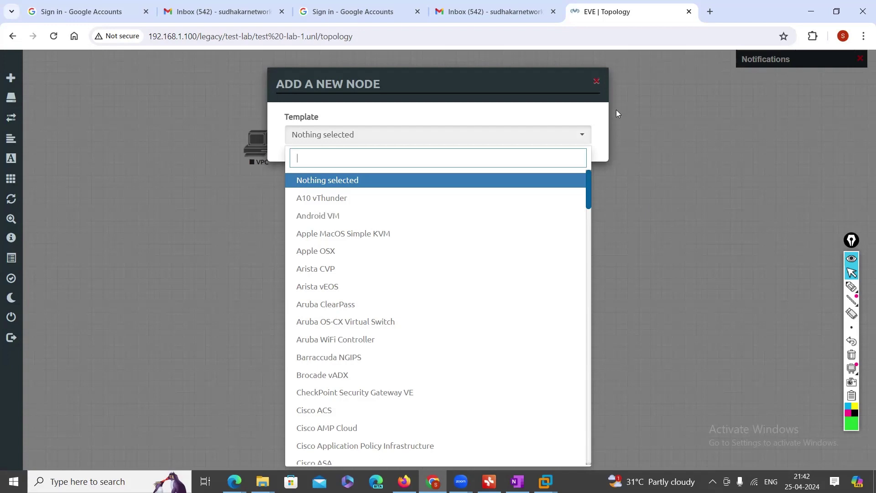
pyautogui.click(596, 81)
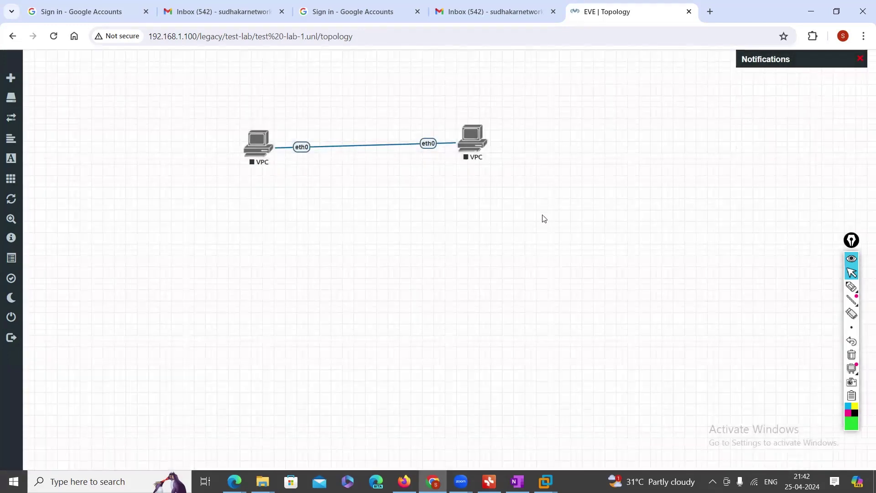
pyautogui.moveTo(473, 141); pyautogui.dragTo(475, 143)
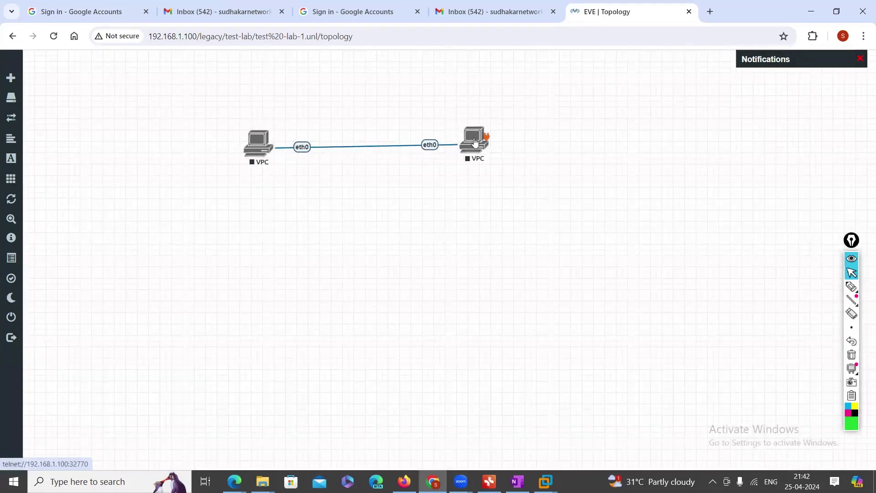
pyautogui.moveTo(196, 102); pyautogui.dragTo(507, 225)
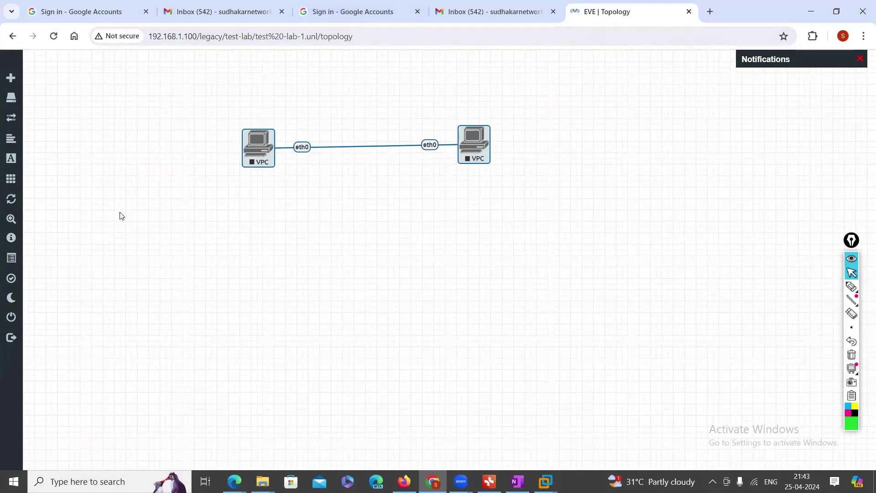
pyautogui.moveTo(541, 473)
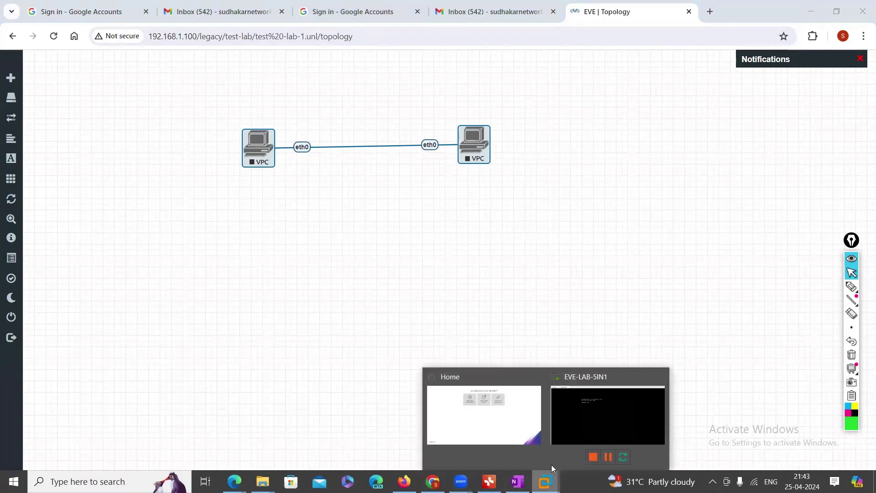
pyautogui.click(596, 427)
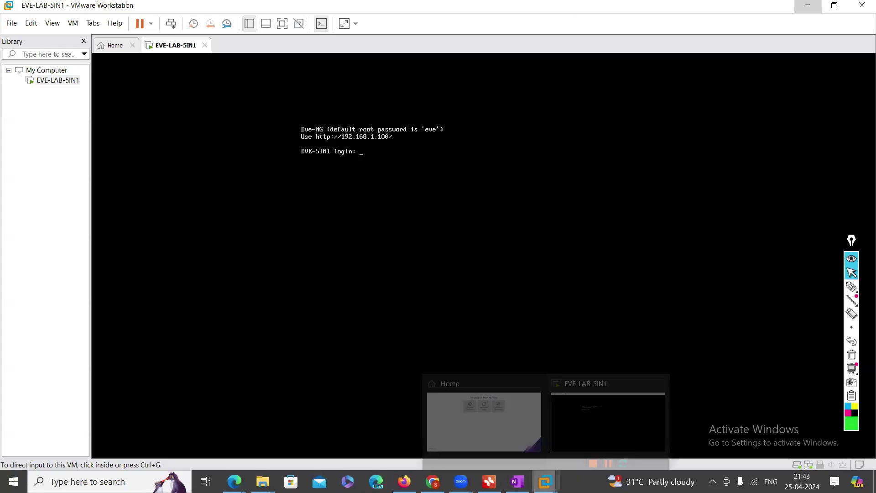
pyautogui.click(435, 480)
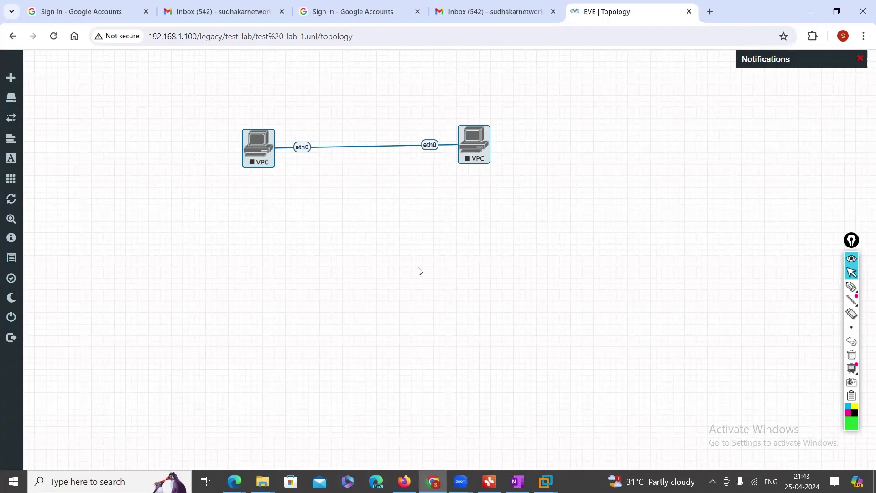
pyautogui.moveTo(4, 73)
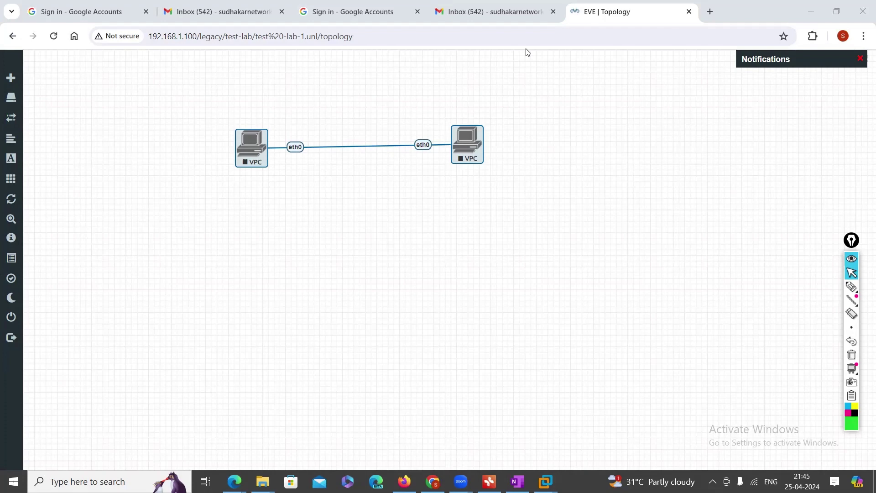
# Pick the freehand annotation pen, then draw and clear a test cross on the canvas
pyautogui.click(852, 287)
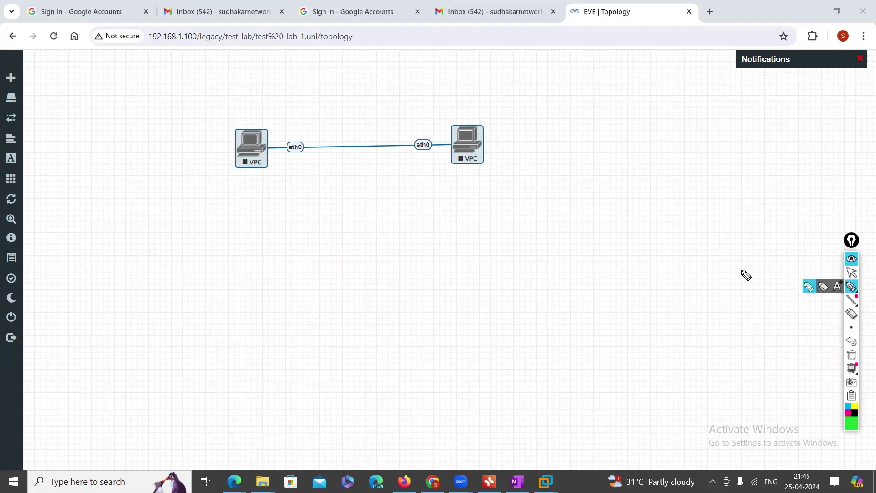
pyautogui.moveTo(593, 197); pyautogui.dragTo(594, 219)
pyautogui.moveTo(582, 210); pyautogui.dragTo(606, 207)
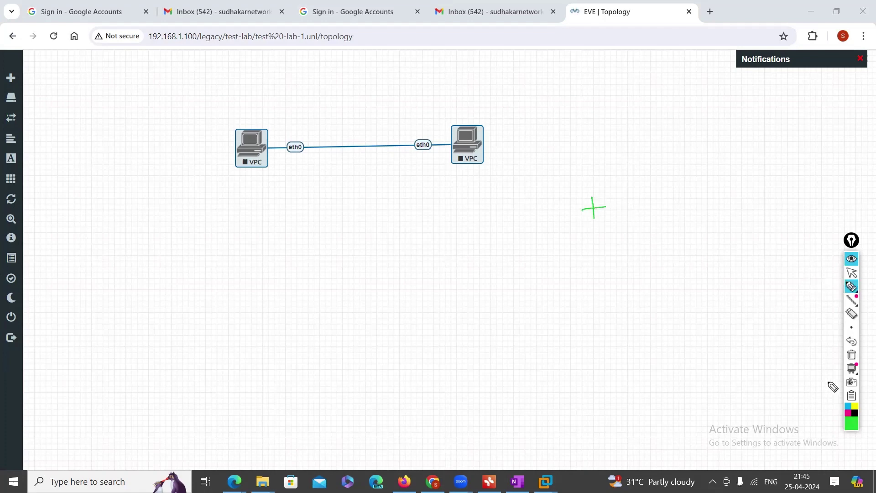
pyautogui.click(852, 355)
# Handwrite a plus sign and the contact phone number in magenta, then return to the arrow tool
pyautogui.click(849, 413)
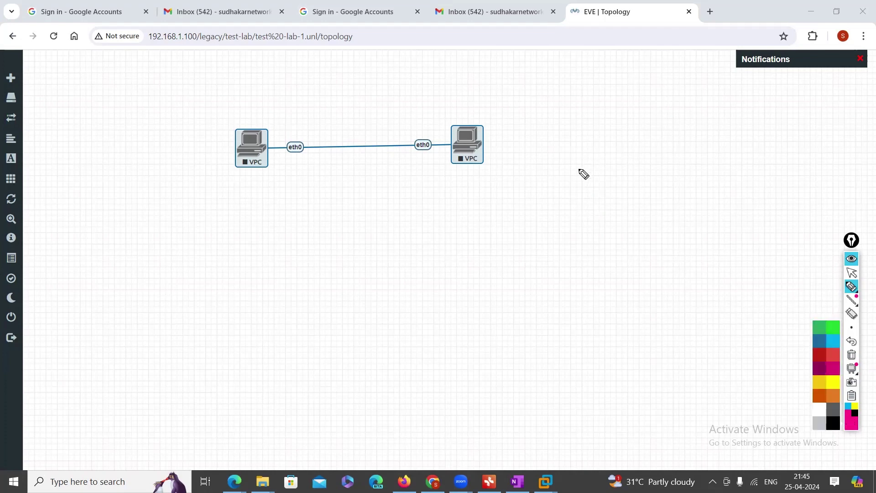
pyautogui.moveTo(577, 168); pyautogui.dragTo(578, 193)
pyautogui.moveTo(563, 181)
pyautogui.mouseDown()
pyautogui.moveTo(579, 179)
pyautogui.moveTo(593, 193)
pyautogui.moveTo(640, 182)
pyautogui.mouseUp()
pyautogui.moveTo(643, 184)
pyautogui.mouseDown()
pyautogui.moveTo(689, 173)
pyautogui.moveTo(706, 188)
pyautogui.moveTo(727, 171)
pyautogui.moveTo(767, 170)
pyautogui.moveTo(762, 182)
pyautogui.mouseUp()
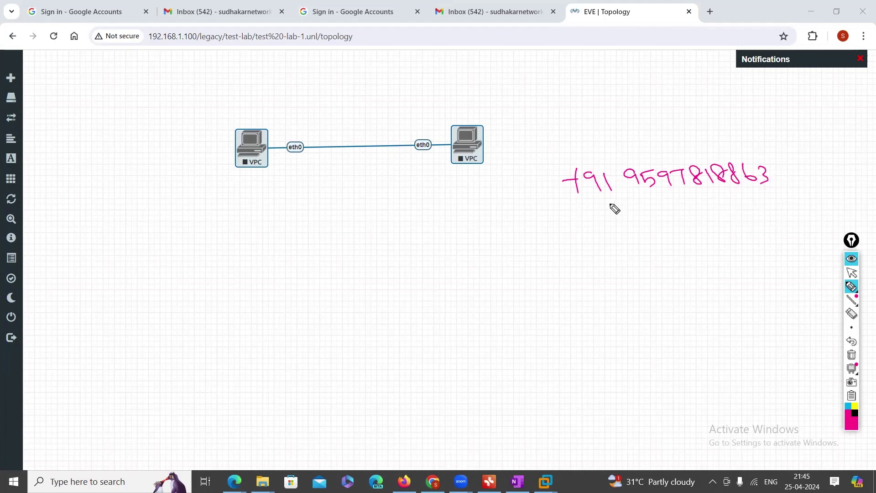
pyautogui.click(851, 273)
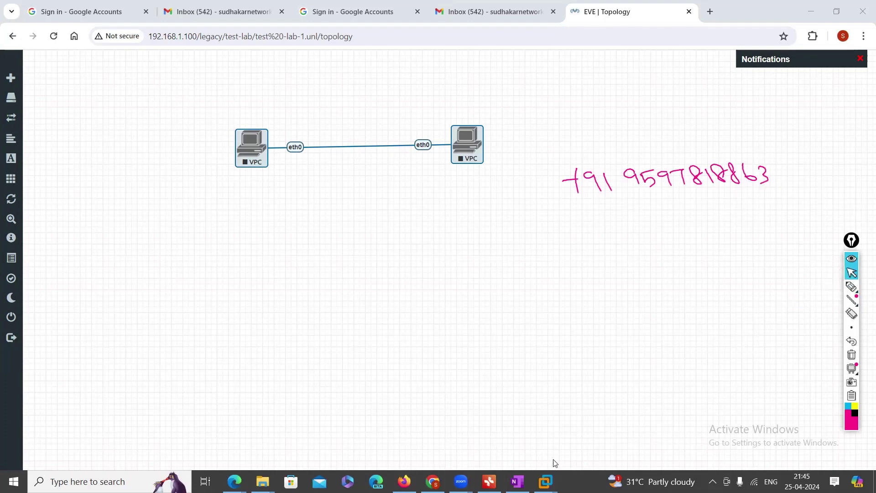
pyautogui.moveTo(554, 468)
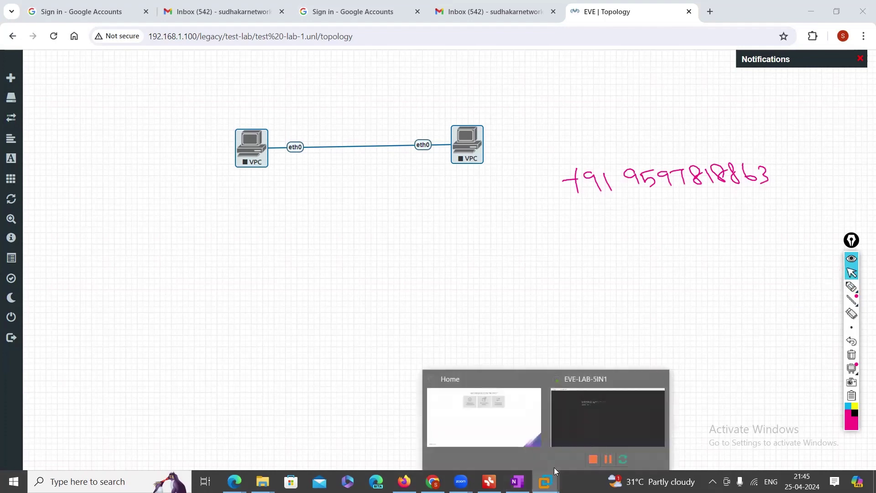
pyautogui.click(588, 396)
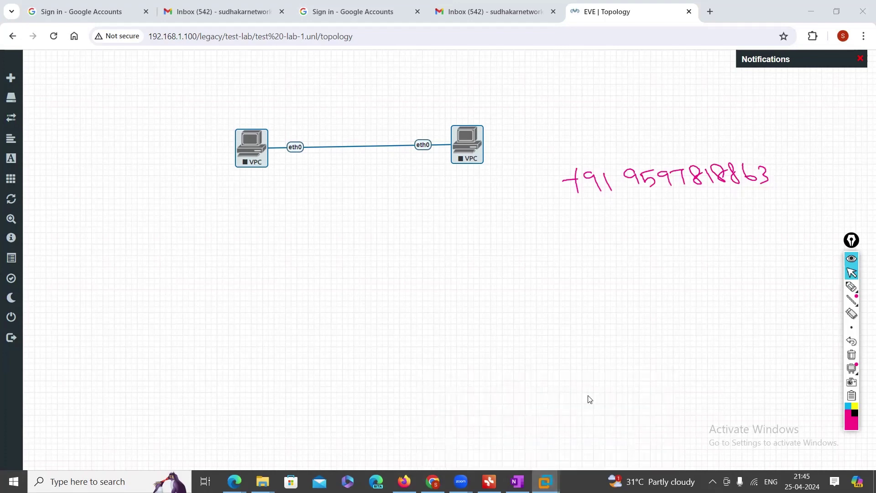